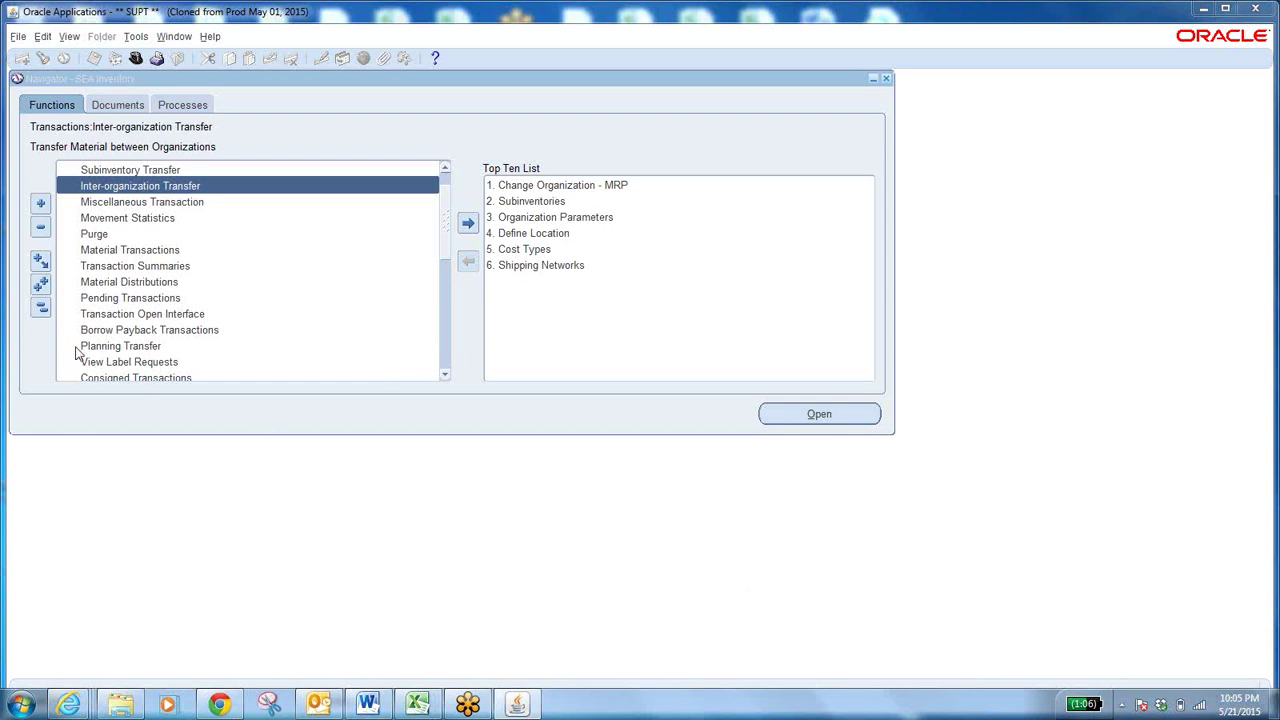
Step: Collapse the navigator tree and open Master Items under Items for the Wooster Discrete (WOO) organization
{"action": "left_click", "coordinate": [40, 312]}
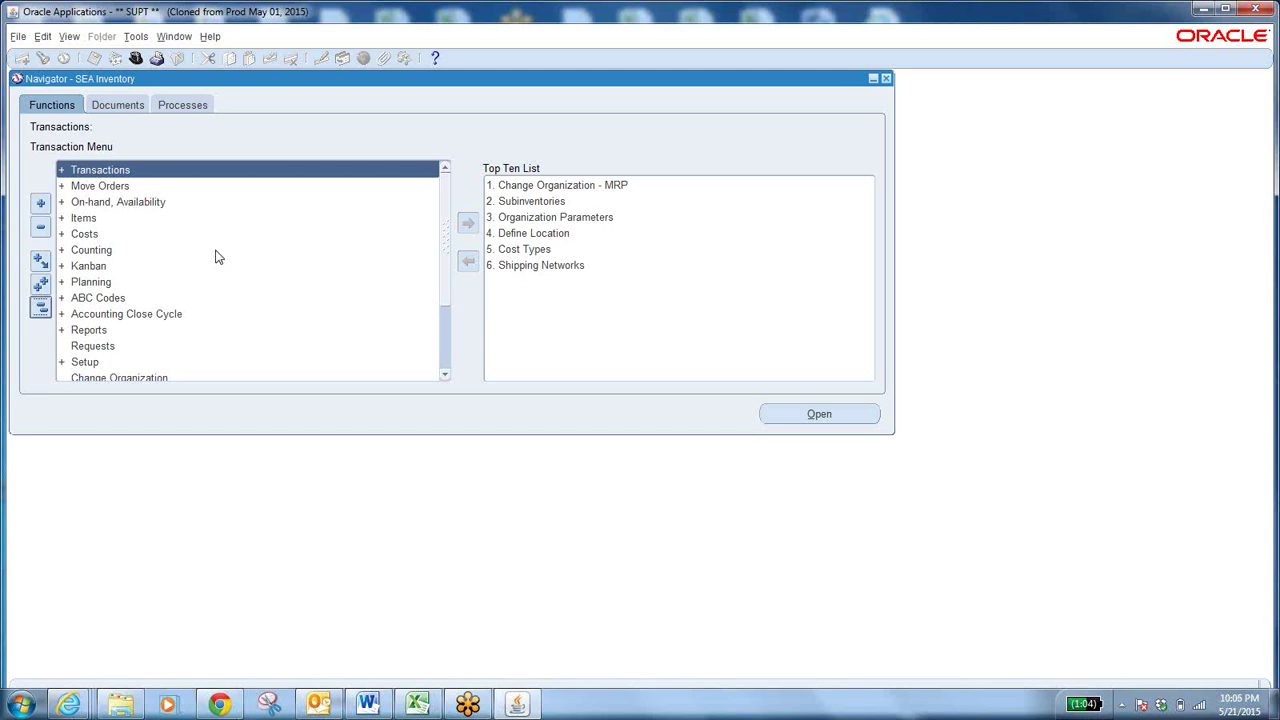
{"action": "left_click", "coordinate": [105, 205]}
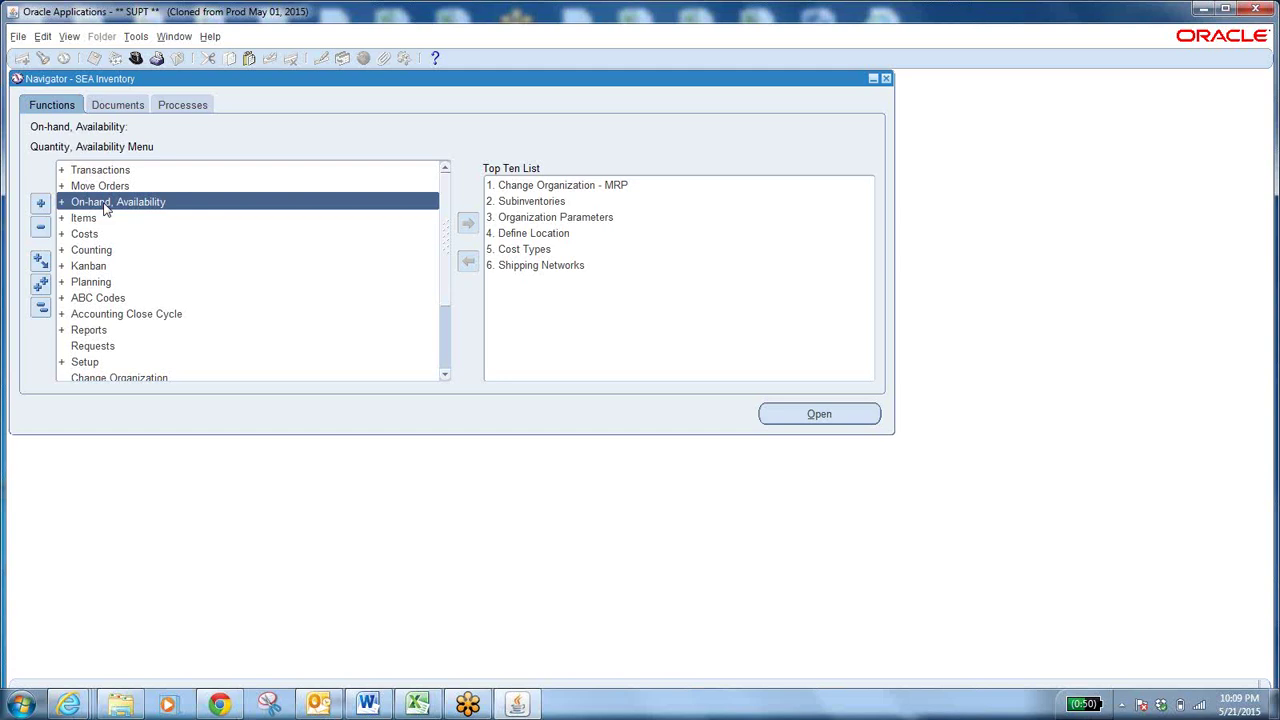
{"action": "left_click", "coordinate": [41, 309]}
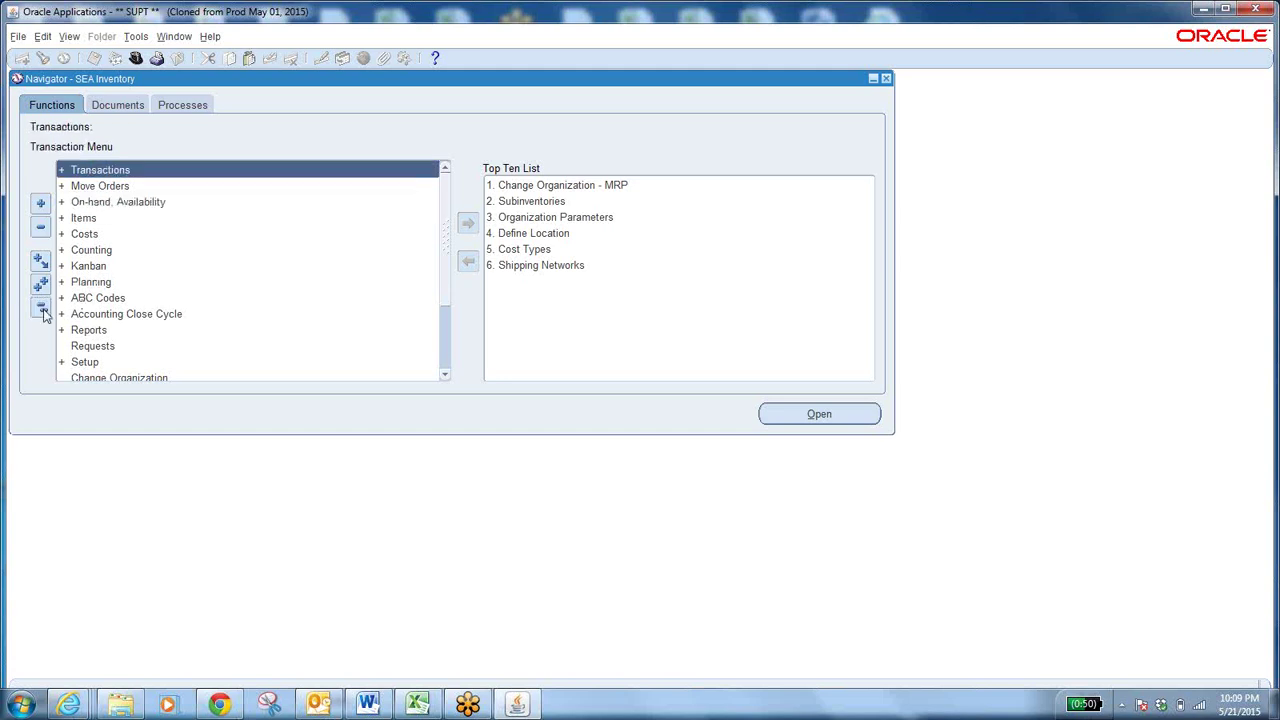
{"action": "left_click", "coordinate": [82, 218]}
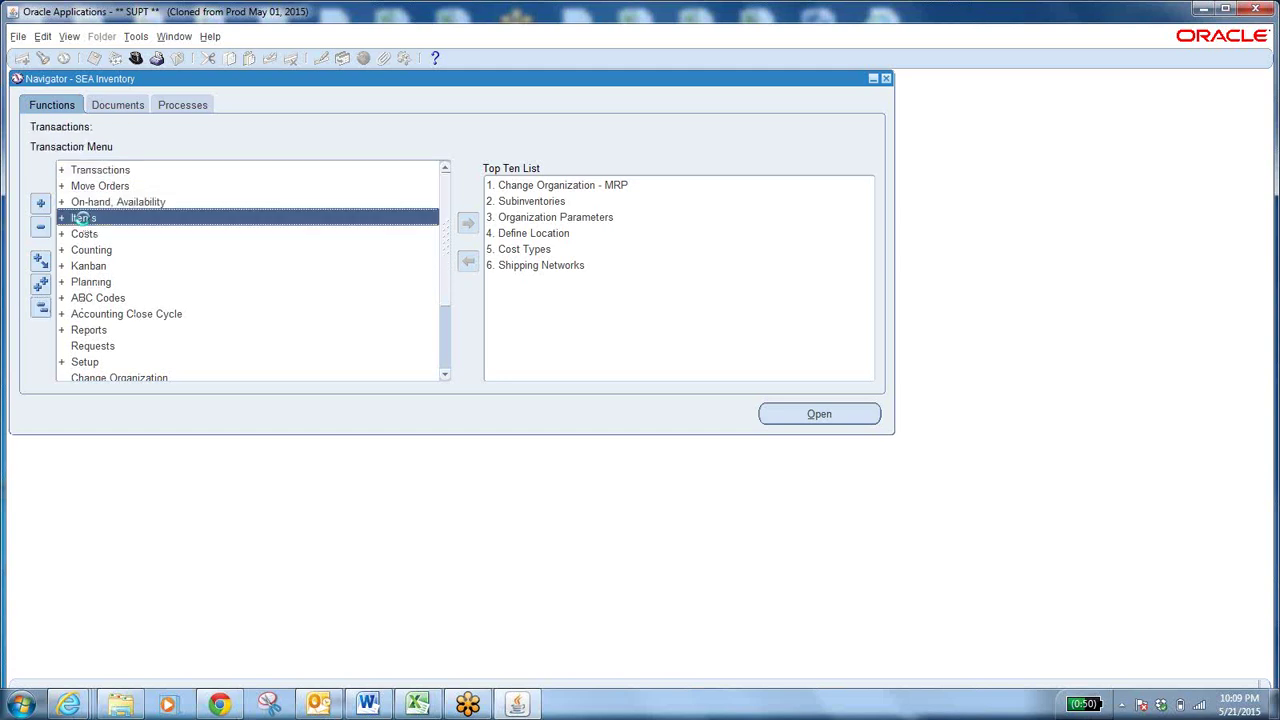
{"action": "double_click", "coordinate": [82, 218]}
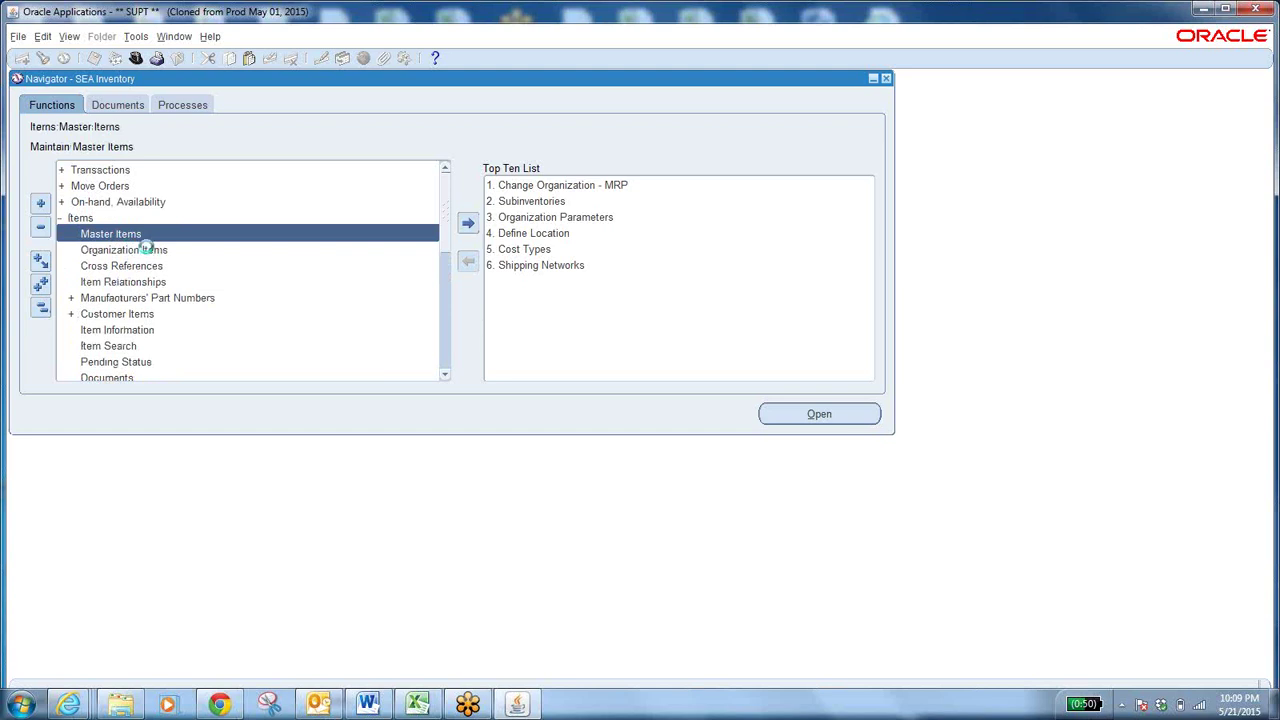
{"action": "left_click", "coordinate": [140, 249]}
{"action": "left_click", "coordinate": [128, 234]}
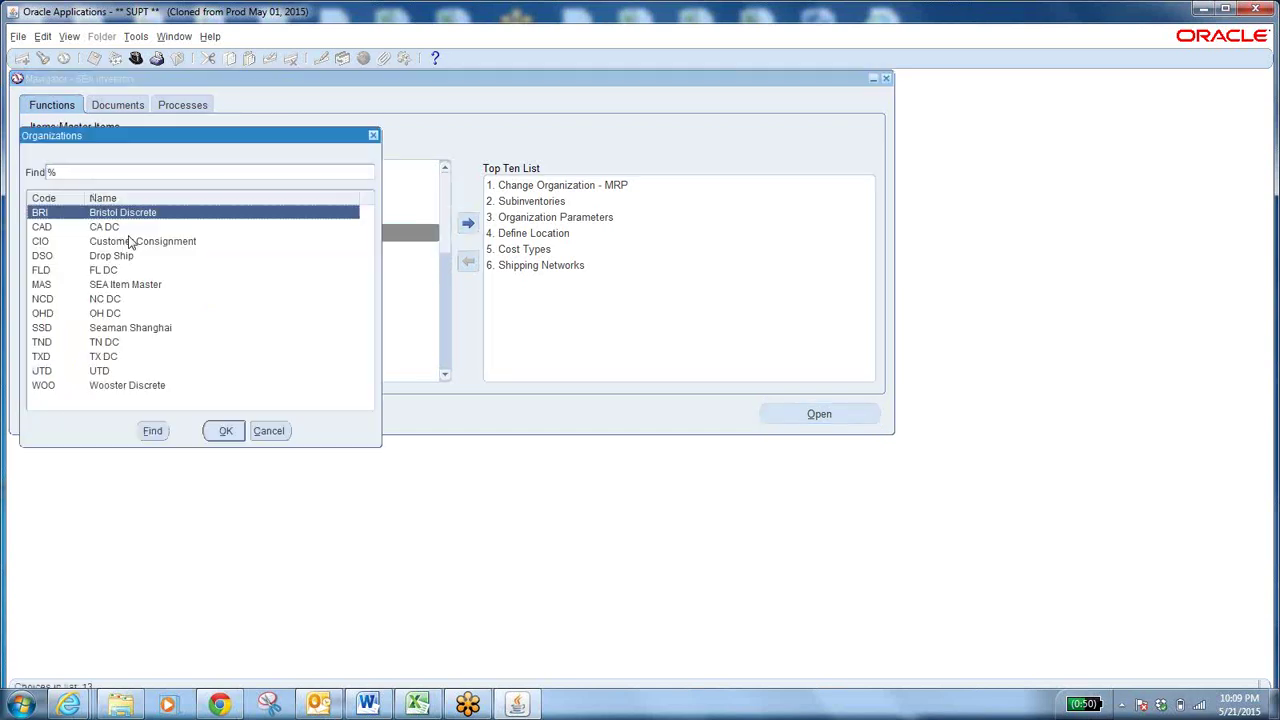
{"action": "left_click", "coordinate": [117, 389]}
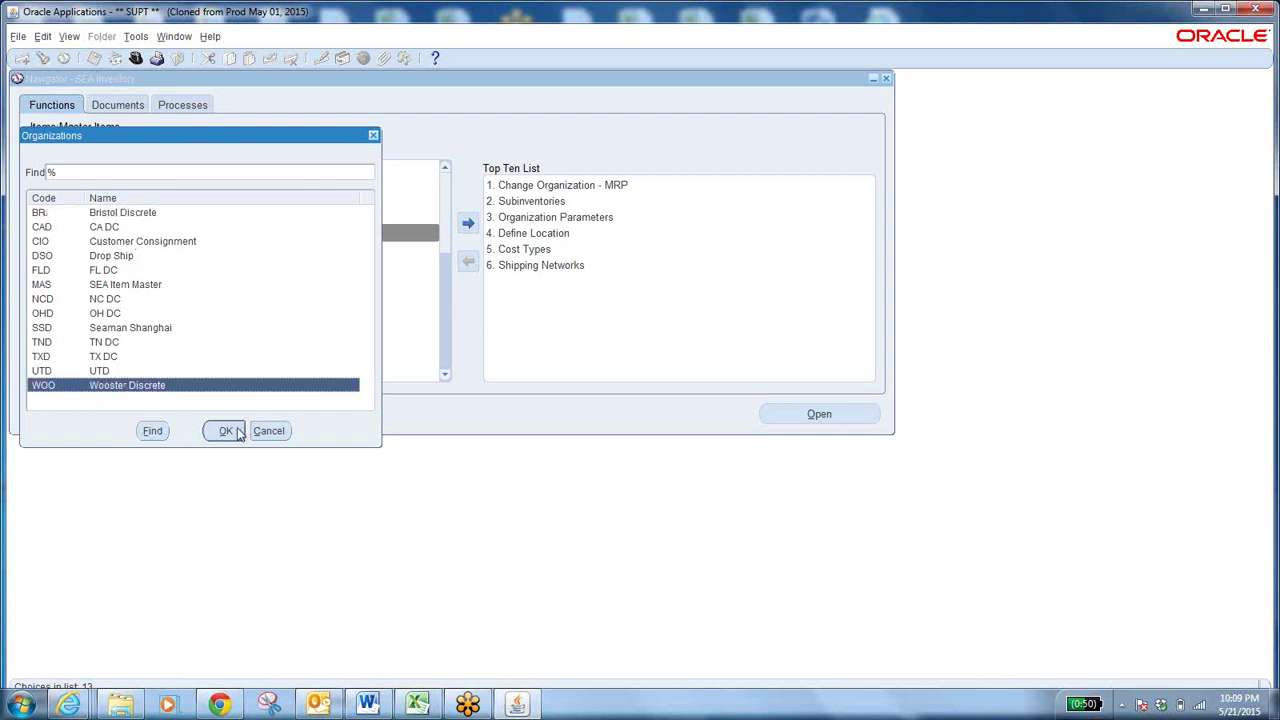
{"action": "left_click", "coordinate": [226, 431]}
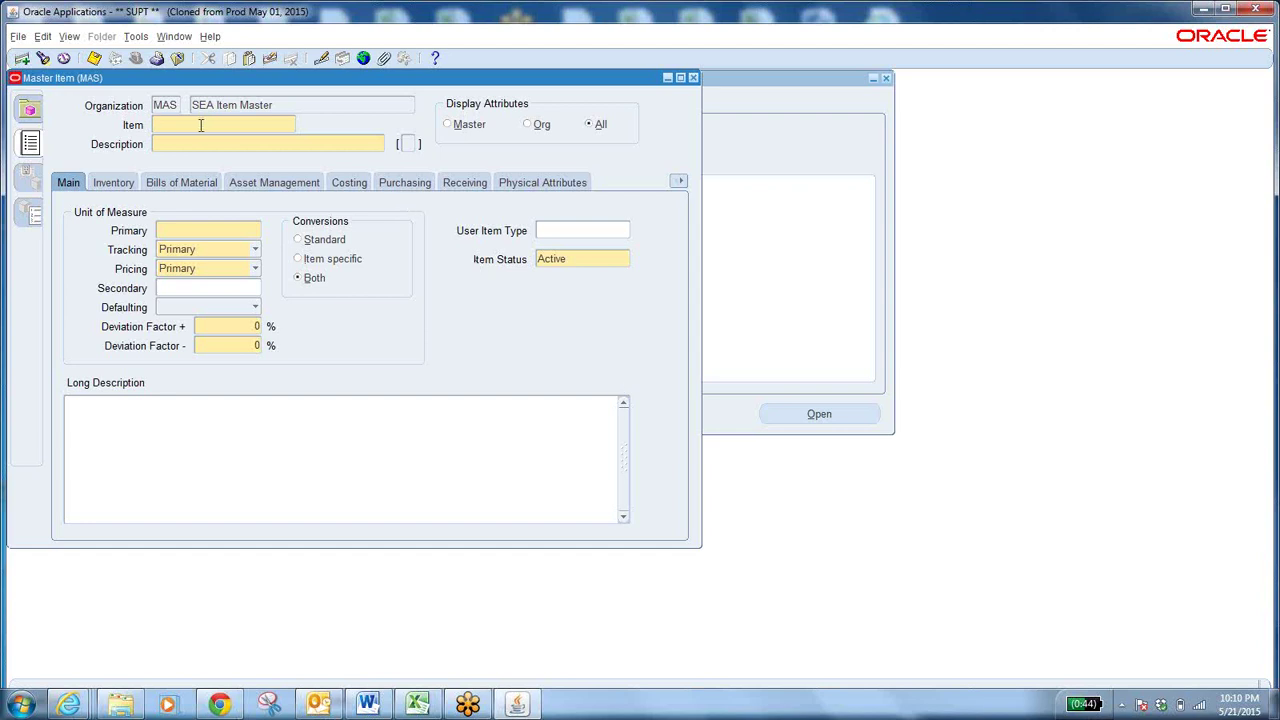
Step: Query all master items without criteria, review the first item's primary unit of measure and tracking options, and close the form
{"action": "key", "text": "F11"}
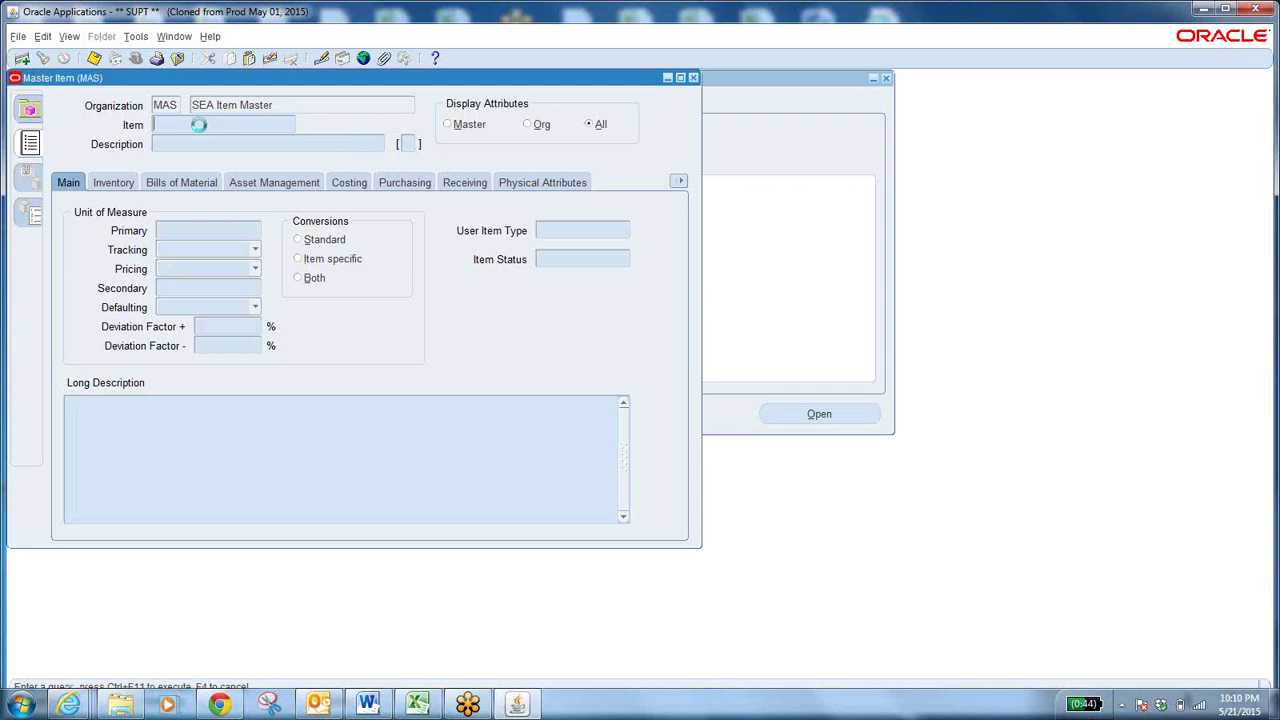
{"action": "key", "text": "ctrl+F11"}
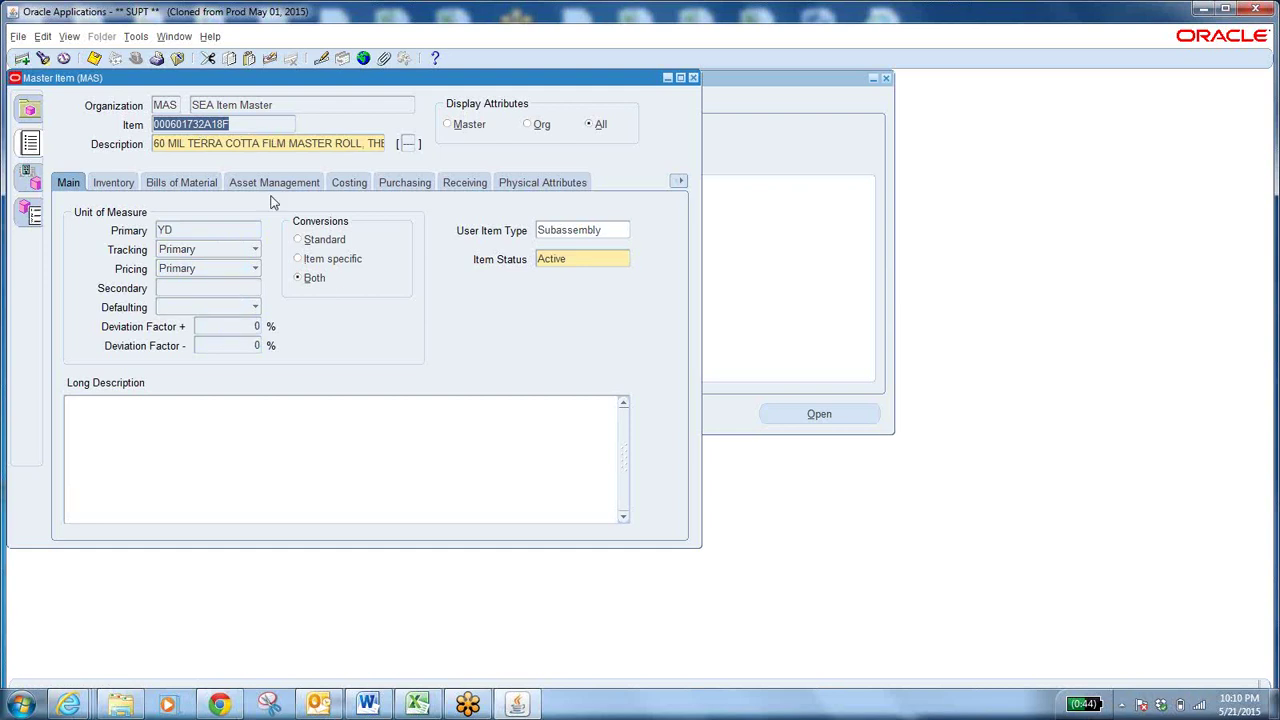
{"action": "double_click", "coordinate": [178, 230]}
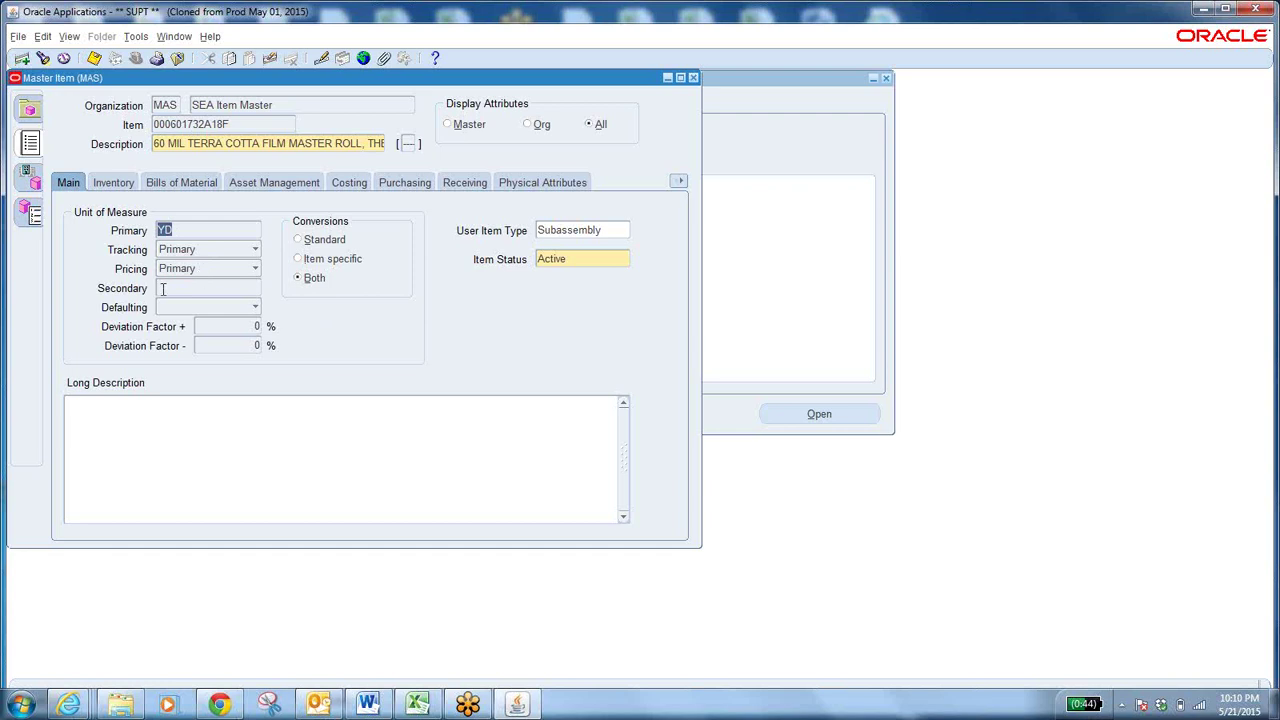
{"action": "left_click", "coordinate": [209, 252]}
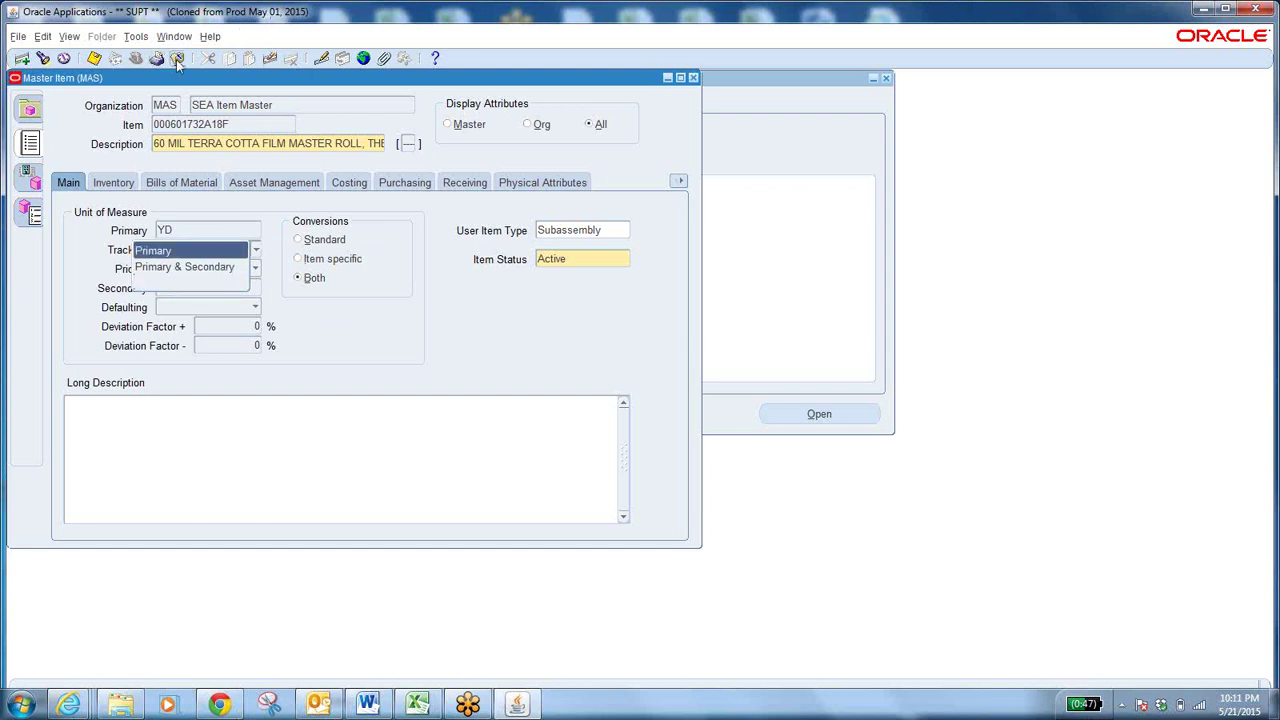
{"action": "double_click", "coordinate": [239, 123]}
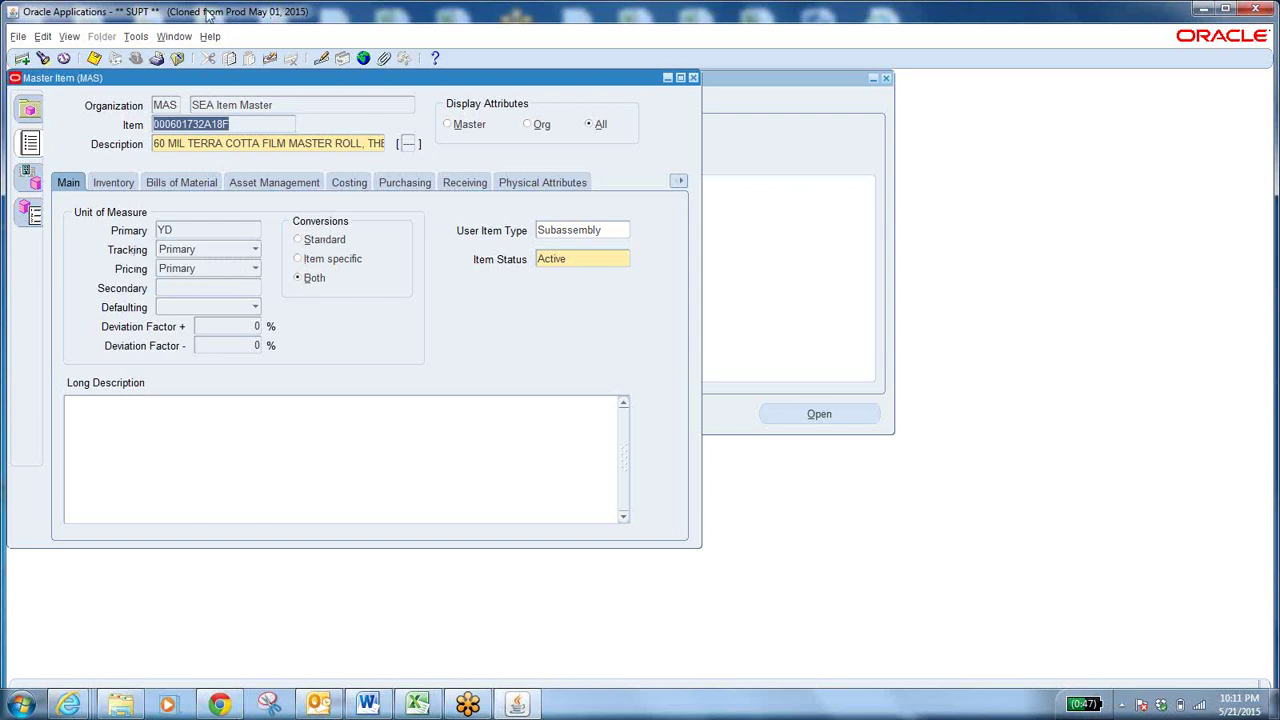
{"action": "left_click", "coordinate": [177, 58]}
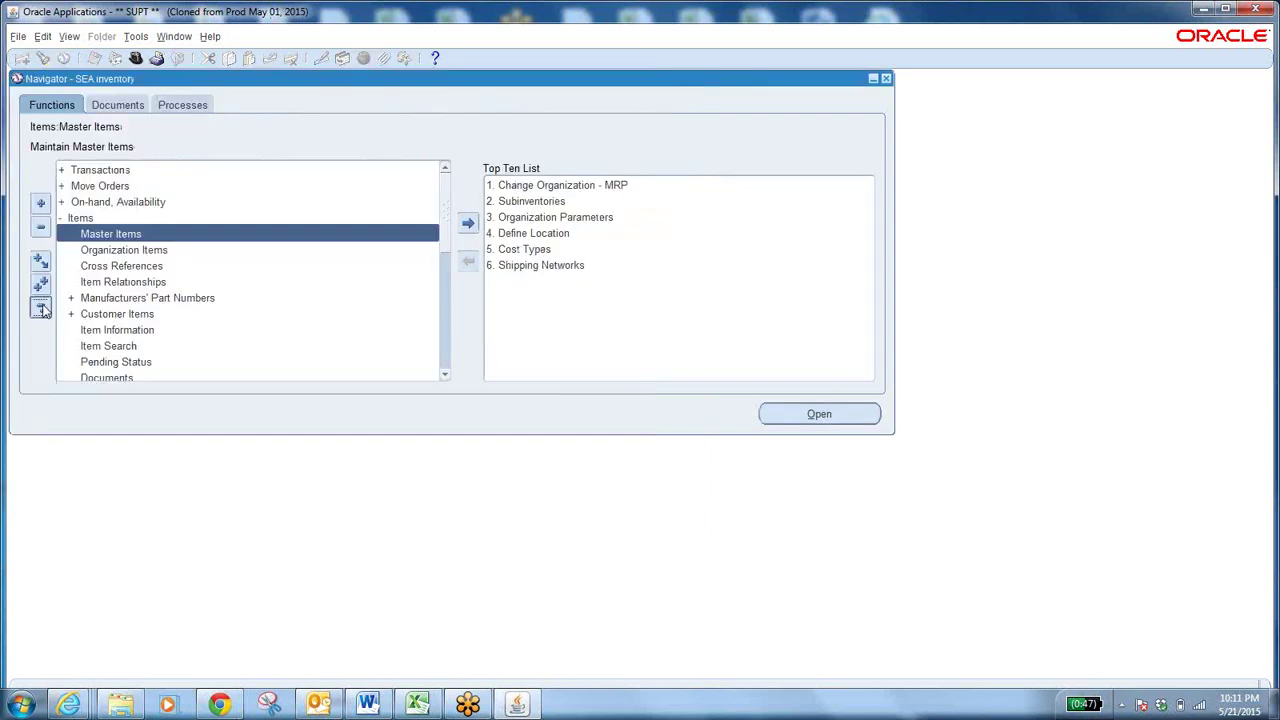
Step: Collapse the navigator tree and expand Setup down to the functions under Units of Measure
{"action": "left_click", "coordinate": [41, 306]}
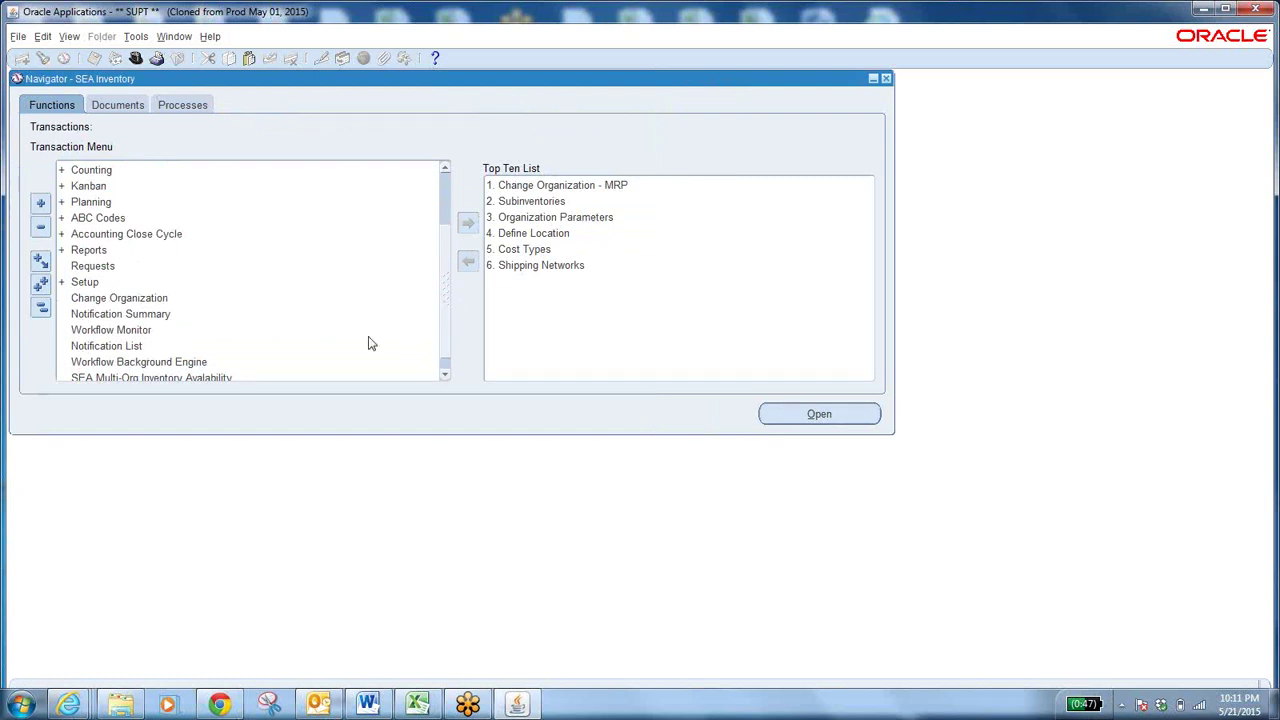
{"action": "double_click", "coordinate": [80, 282]}
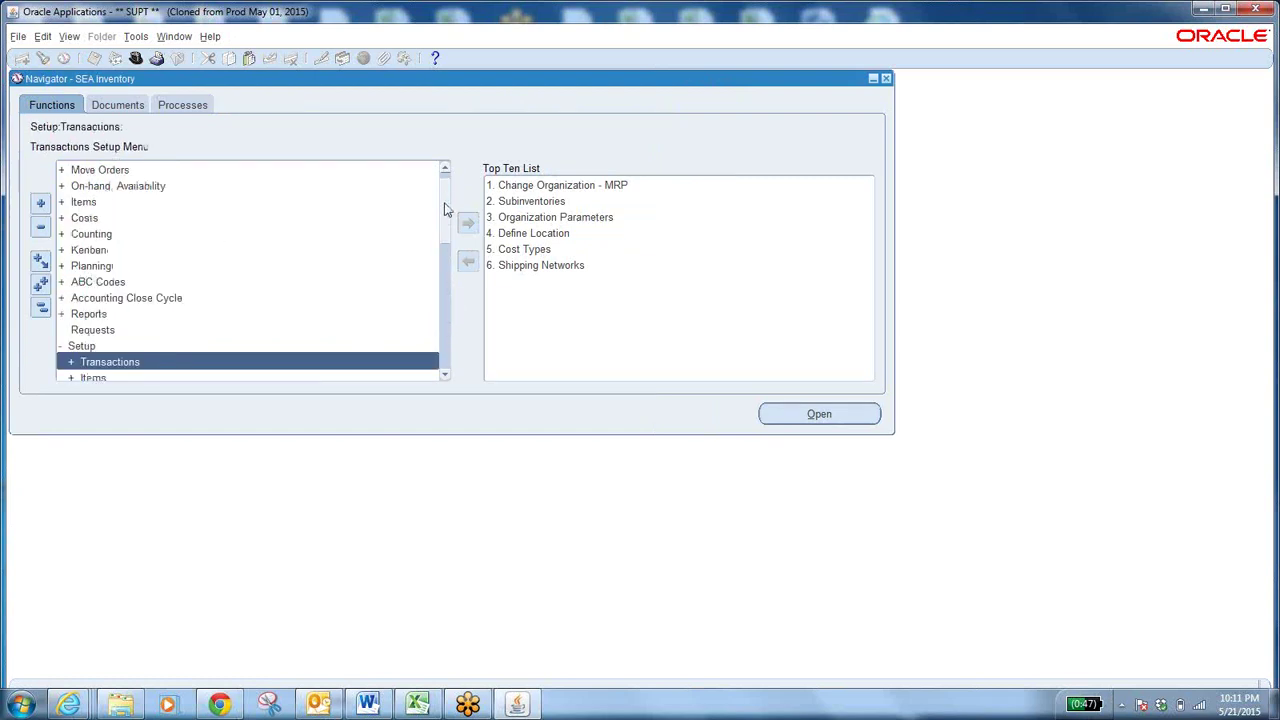
{"action": "left_click_drag", "start_coordinate": [447, 208], "coordinate": [447, 245]}
{"action": "double_click", "coordinate": [142, 286]}
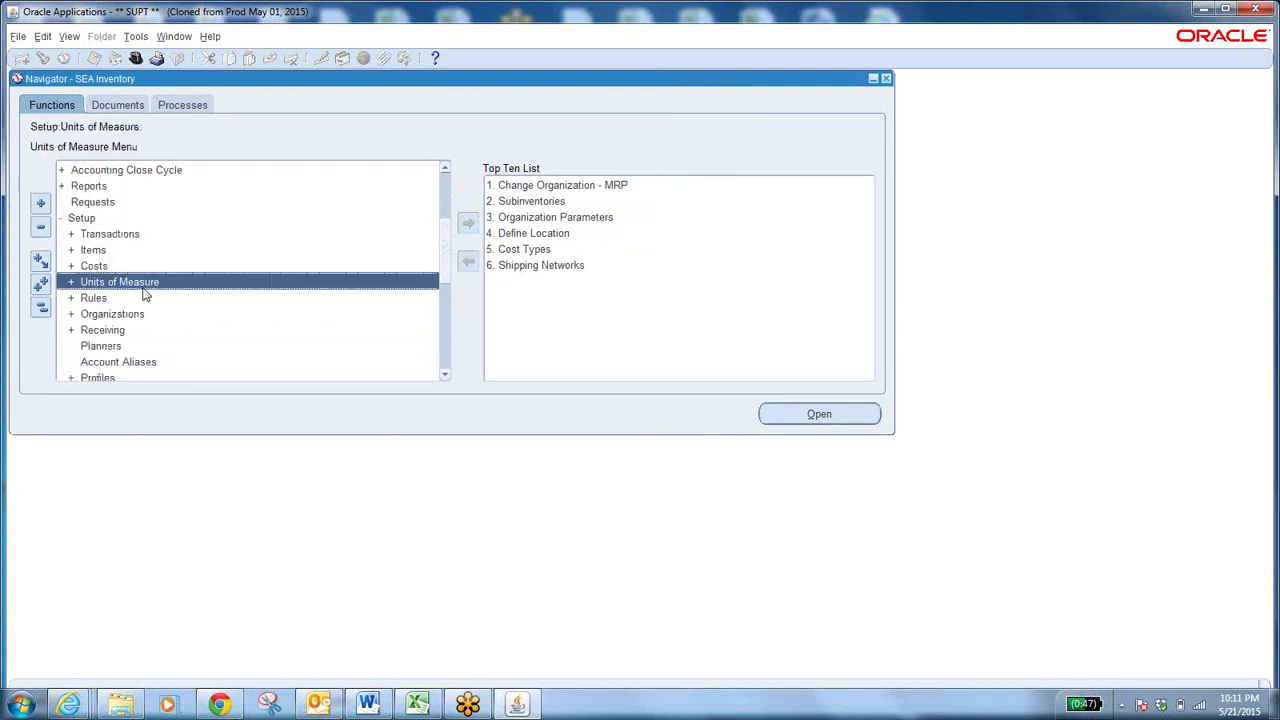
{"action": "left_click", "coordinate": [445, 380]}
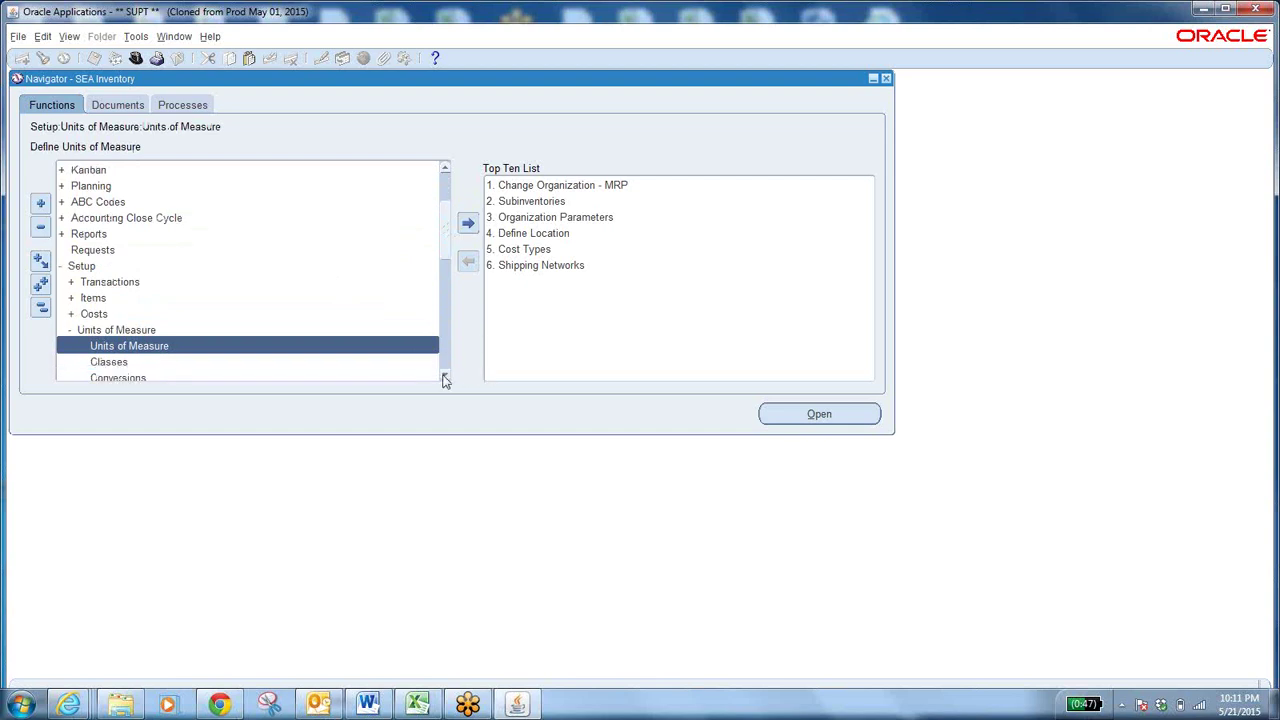
{"action": "left_click", "coordinate": [445, 380]}
{"action": "left_click", "coordinate": [445, 380]}
{"action": "left_click", "coordinate": [445, 380]}
{"action": "left_click", "coordinate": [445, 380]}
{"action": "left_click", "coordinate": [445, 380]}
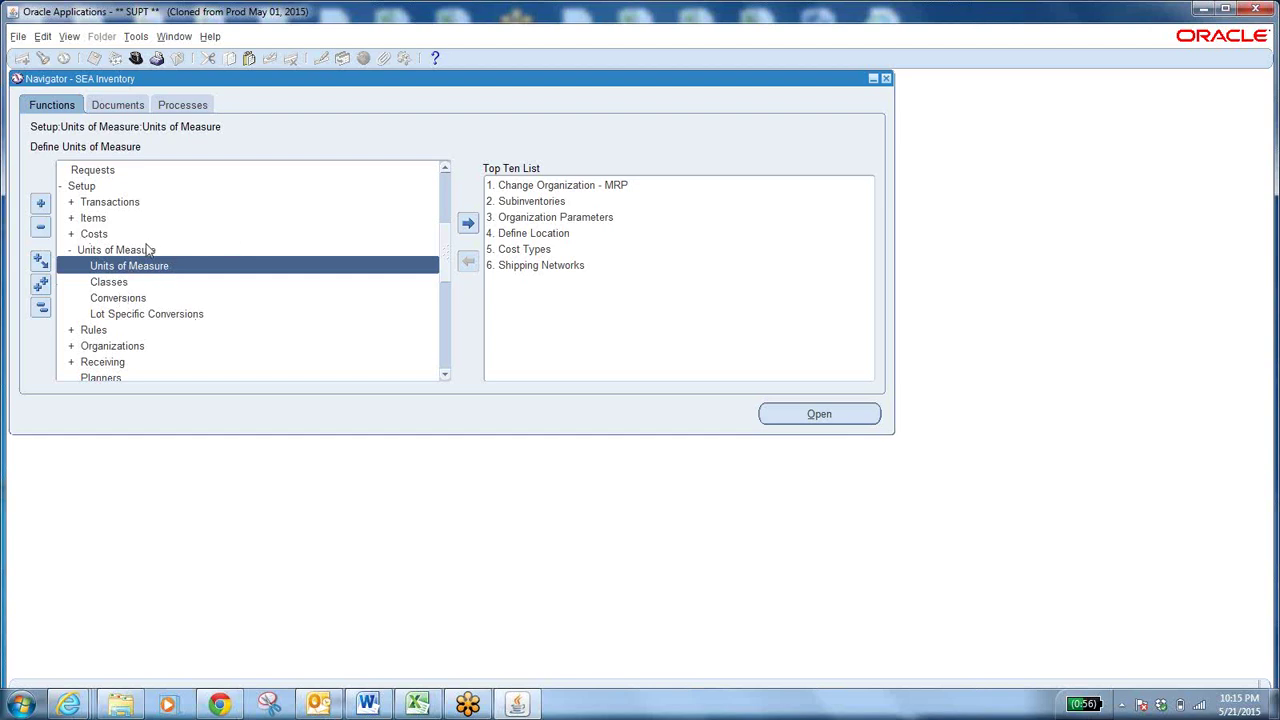
Step: Look over the Units of Measure setup functions and open the Units of Measure form
{"action": "left_click", "coordinate": [170, 266]}
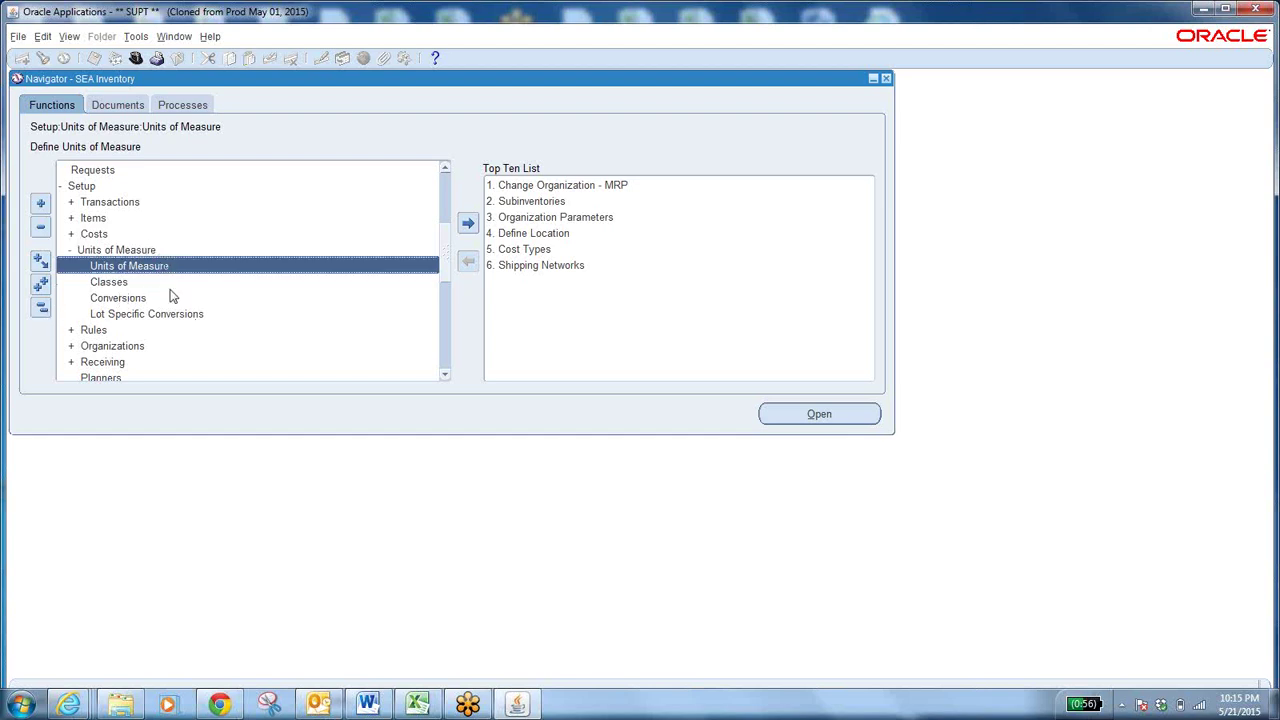
{"action": "left_click", "coordinate": [112, 282]}
{"action": "left_click", "coordinate": [185, 300]}
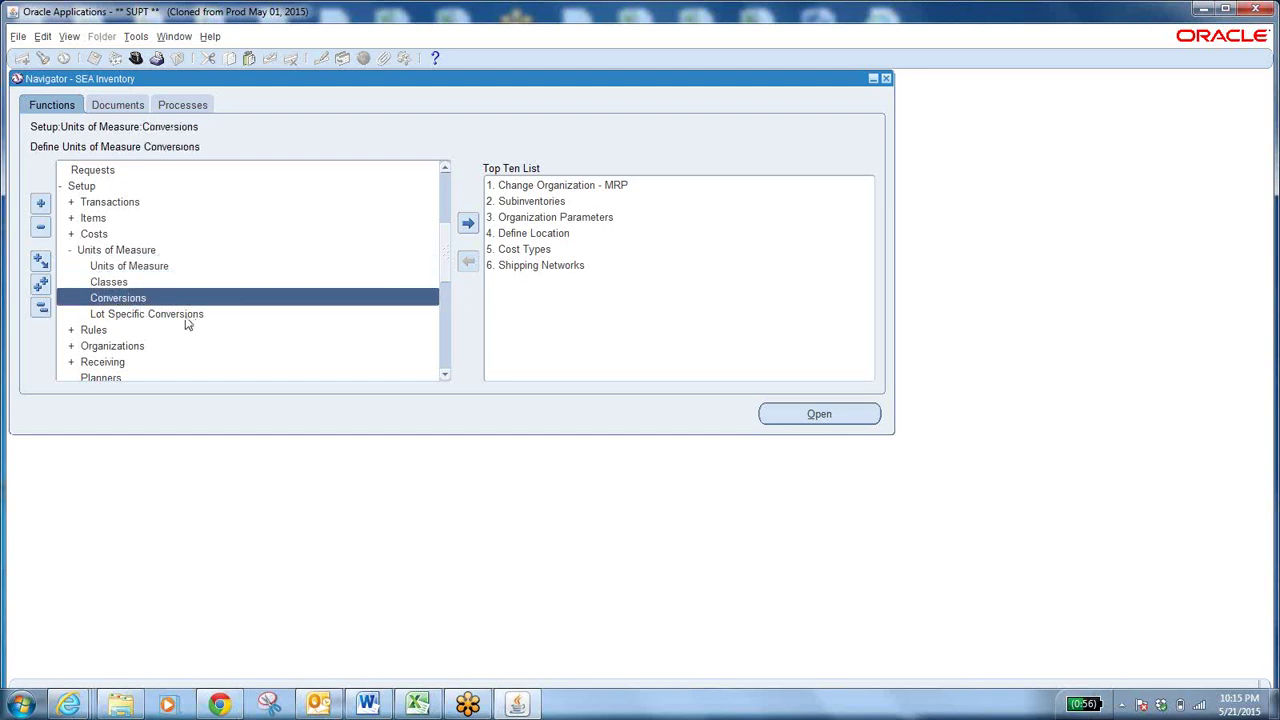
{"action": "left_click", "coordinate": [148, 252]}
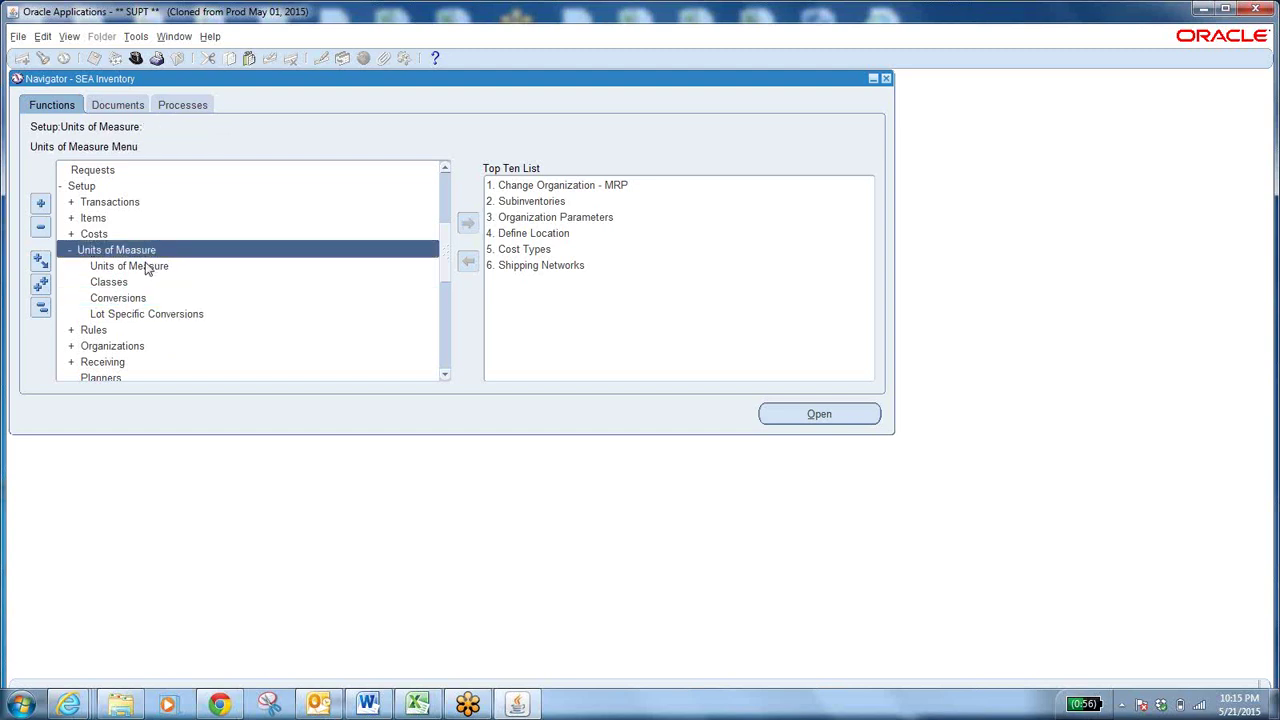
{"action": "left_click", "coordinate": [147, 267]}
{"action": "double_click", "coordinate": [147, 266]}
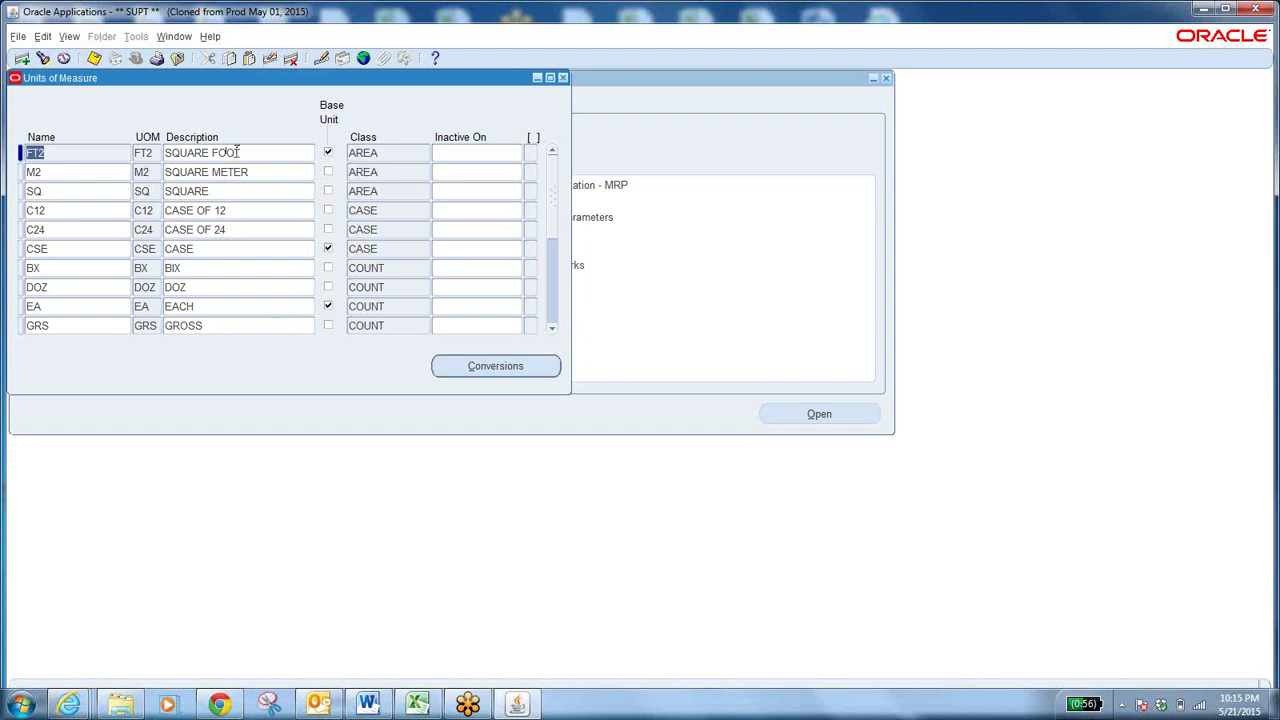
Step: Examine the list of defined units of measure with their classes, base unit flags and inactive dates
{"action": "left_click", "coordinate": [553, 331]}
{"action": "left_click", "coordinate": [553, 331]}
{"action": "left_click", "coordinate": [553, 331]}
{"action": "left_click", "coordinate": [553, 331]}
{"action": "left_click", "coordinate": [553, 331]}
{"action": "left_click", "coordinate": [553, 331]}
{"action": "left_click", "coordinate": [553, 331]}
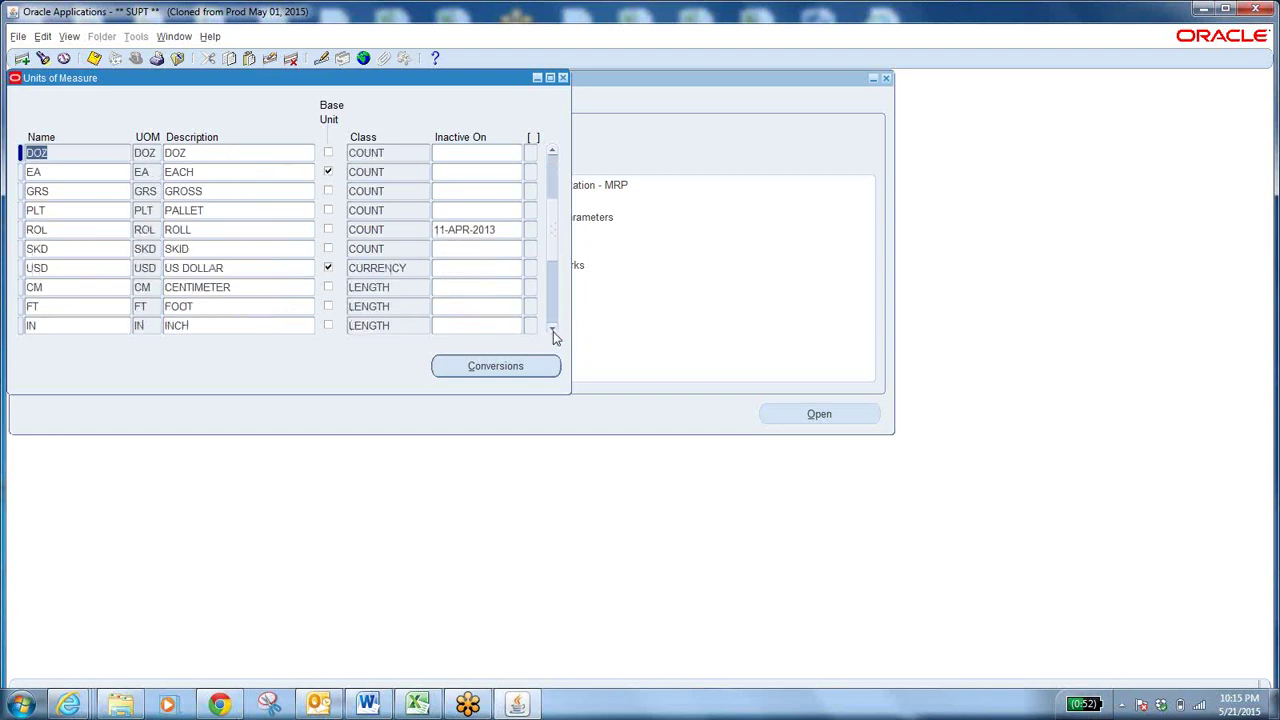
{"action": "left_click", "coordinate": [553, 331]}
{"action": "left_click", "coordinate": [553, 331]}
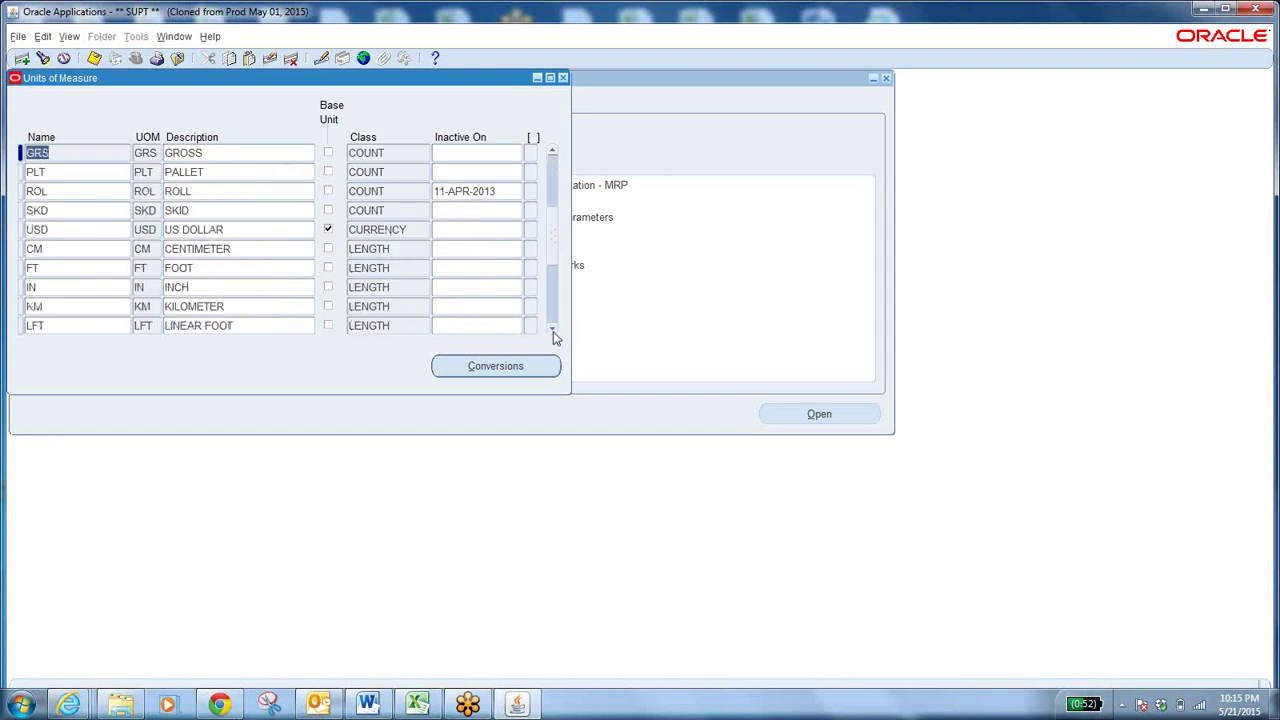
{"action": "left_click", "coordinate": [553, 331]}
{"action": "left_click", "coordinate": [553, 331]}
{"action": "left_click", "coordinate": [553, 331]}
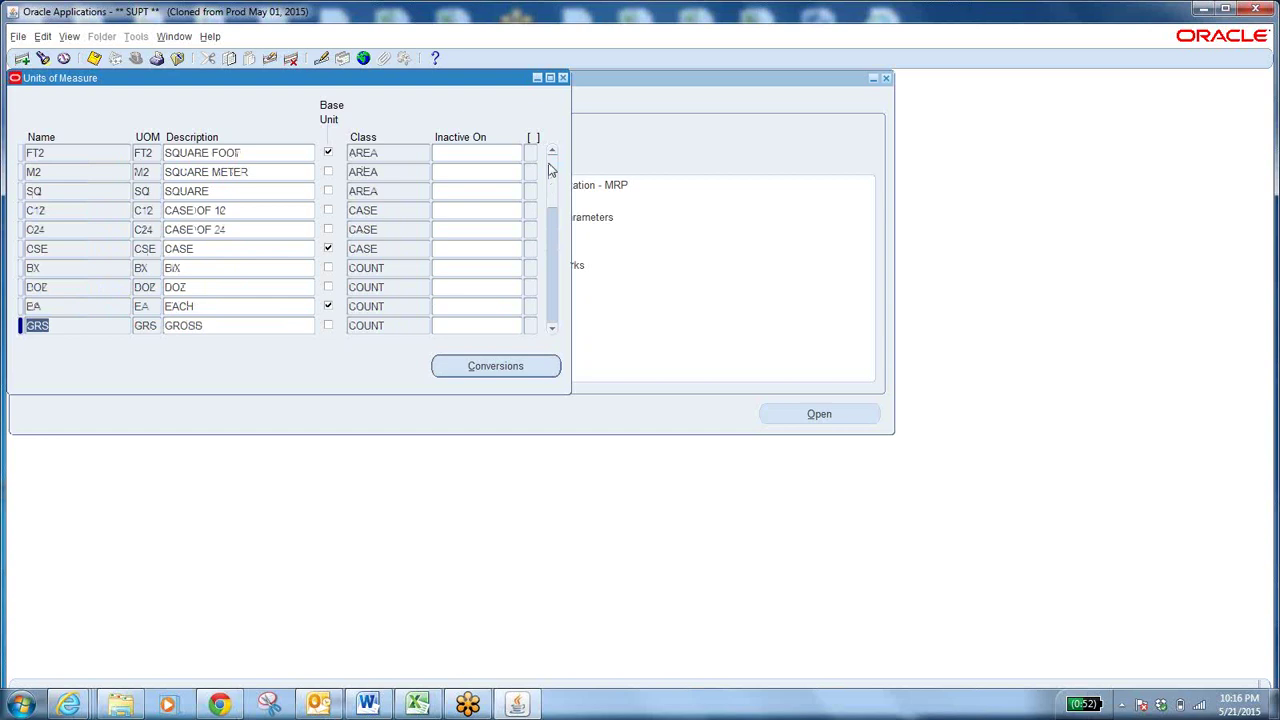
{"action": "left_click", "coordinate": [551, 304]}
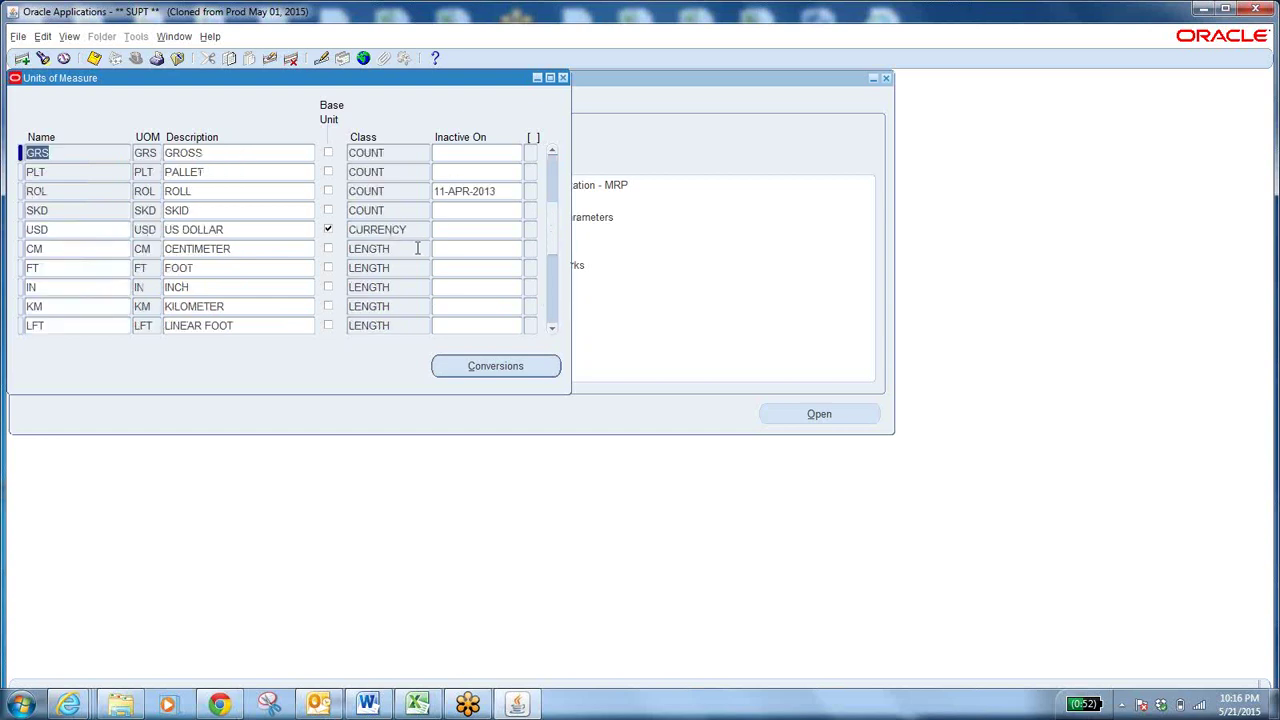
{"action": "left_click", "coordinate": [554, 310]}
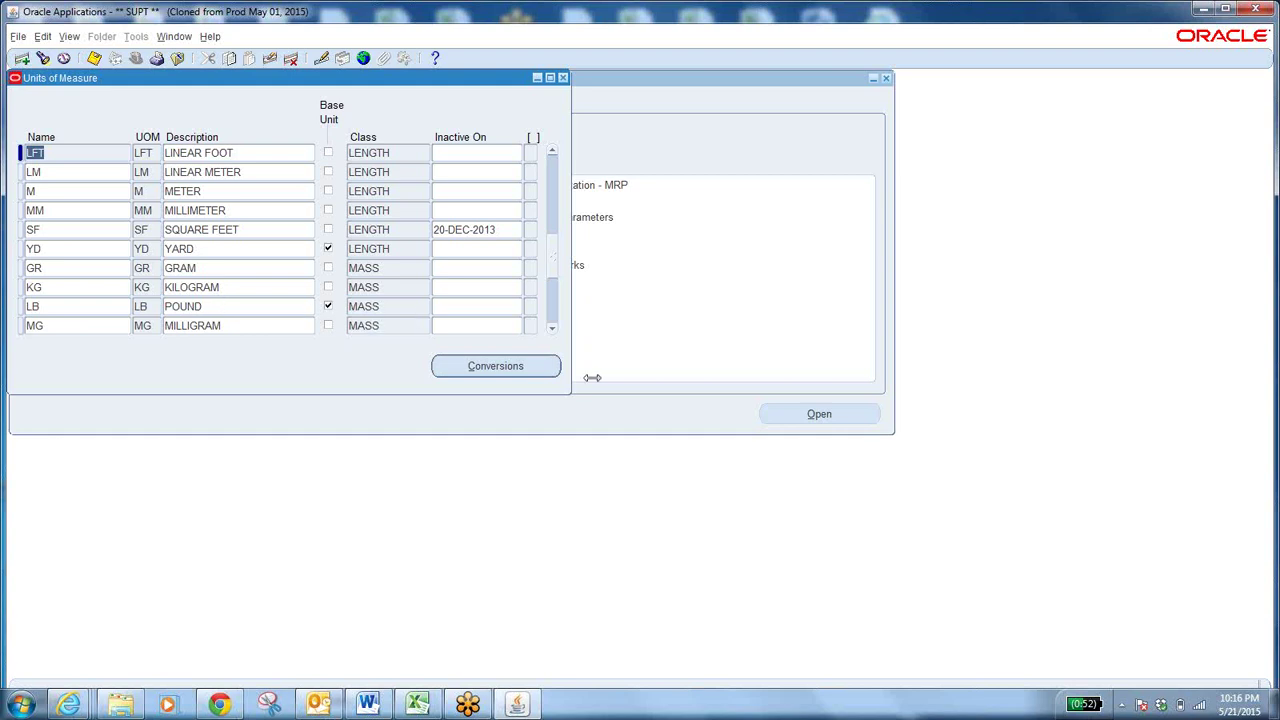
{"action": "left_click", "coordinate": [549, 328]}
{"action": "left_click", "coordinate": [551, 332]}
{"action": "left_click", "coordinate": [552, 334]}
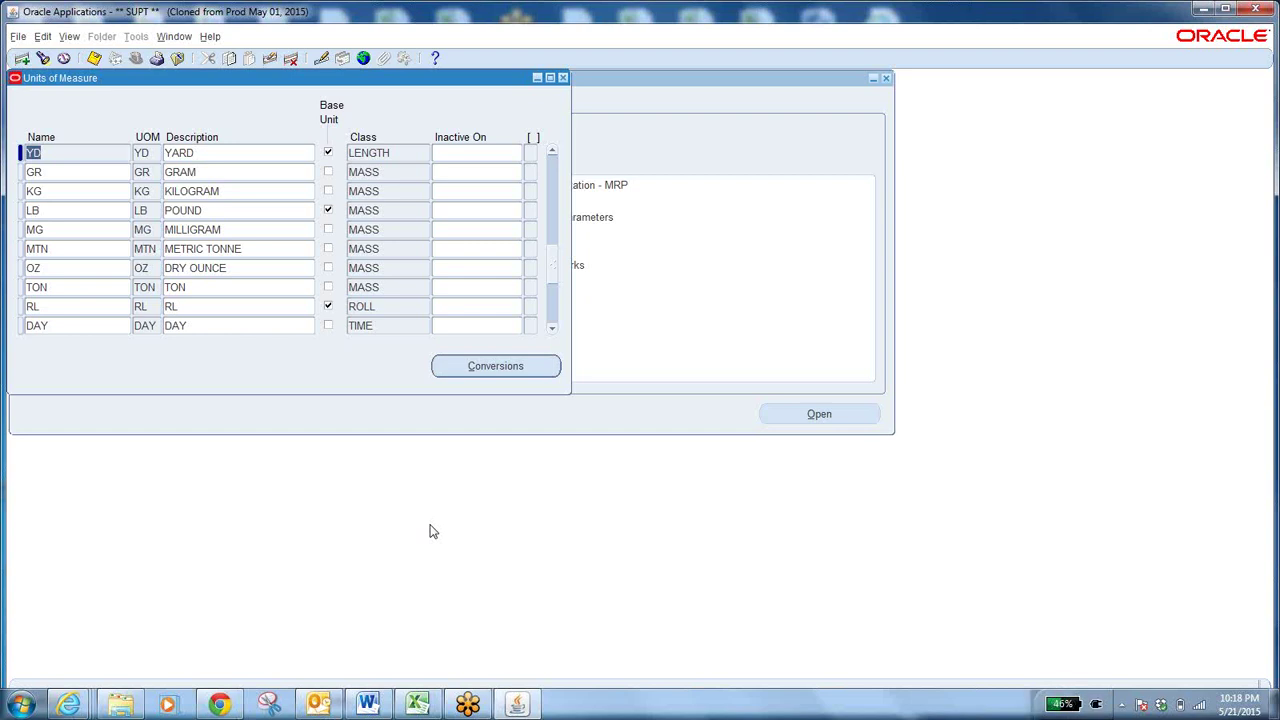
{"action": "key", "text": "XF86MonBrightnessUp"}
Step: View the conversions of the YD (yard) unit and close the conversions form
{"action": "left_click", "coordinate": [59, 161]}
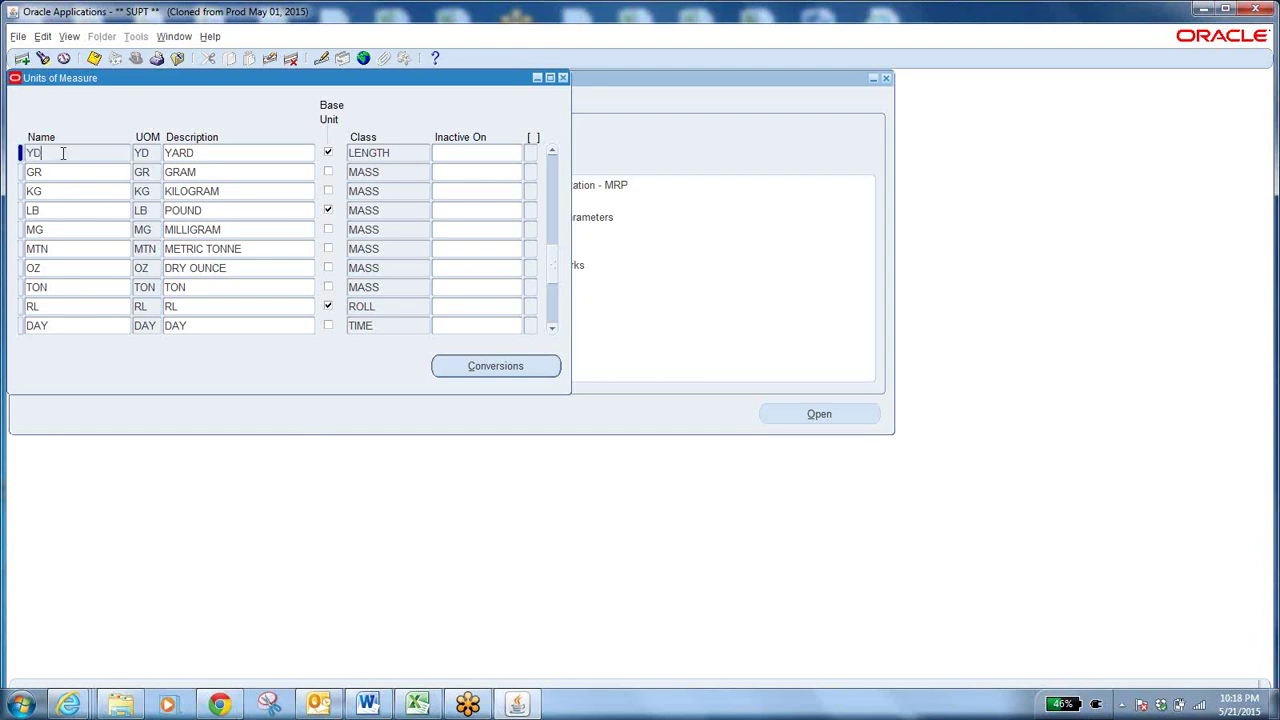
{"action": "left_click", "coordinate": [515, 368]}
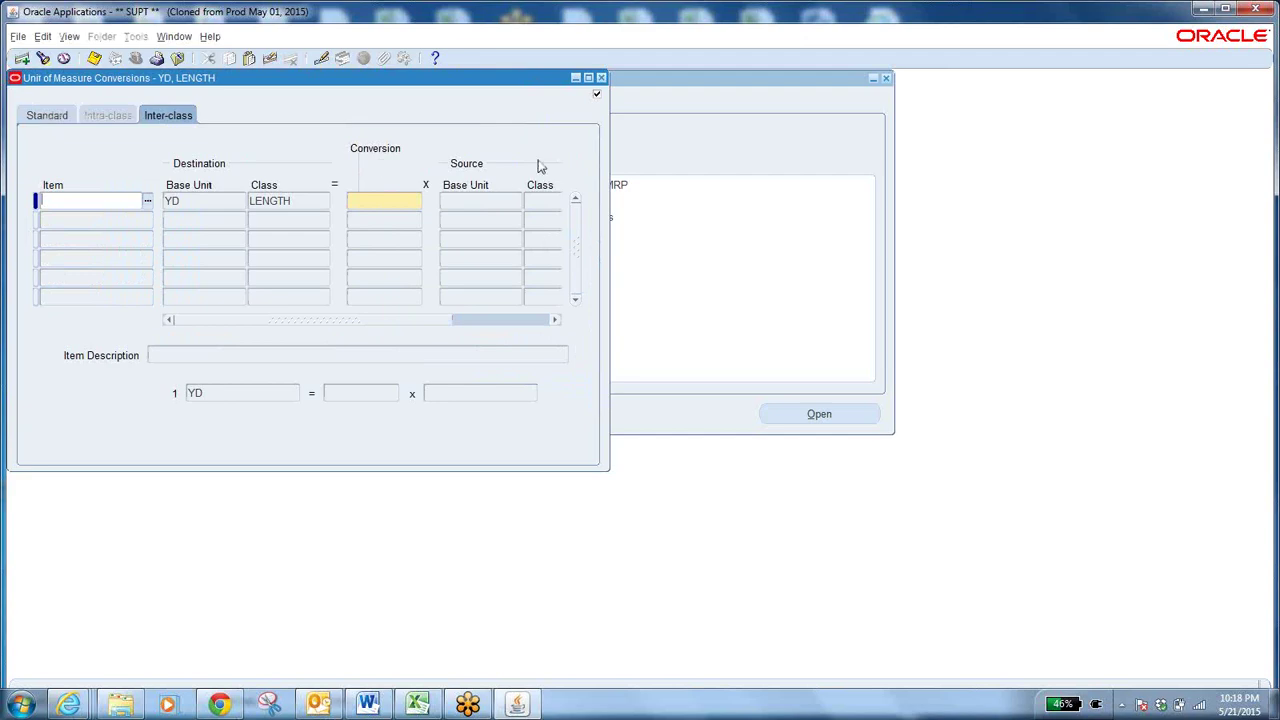
{"action": "left_click", "coordinate": [601, 77]}
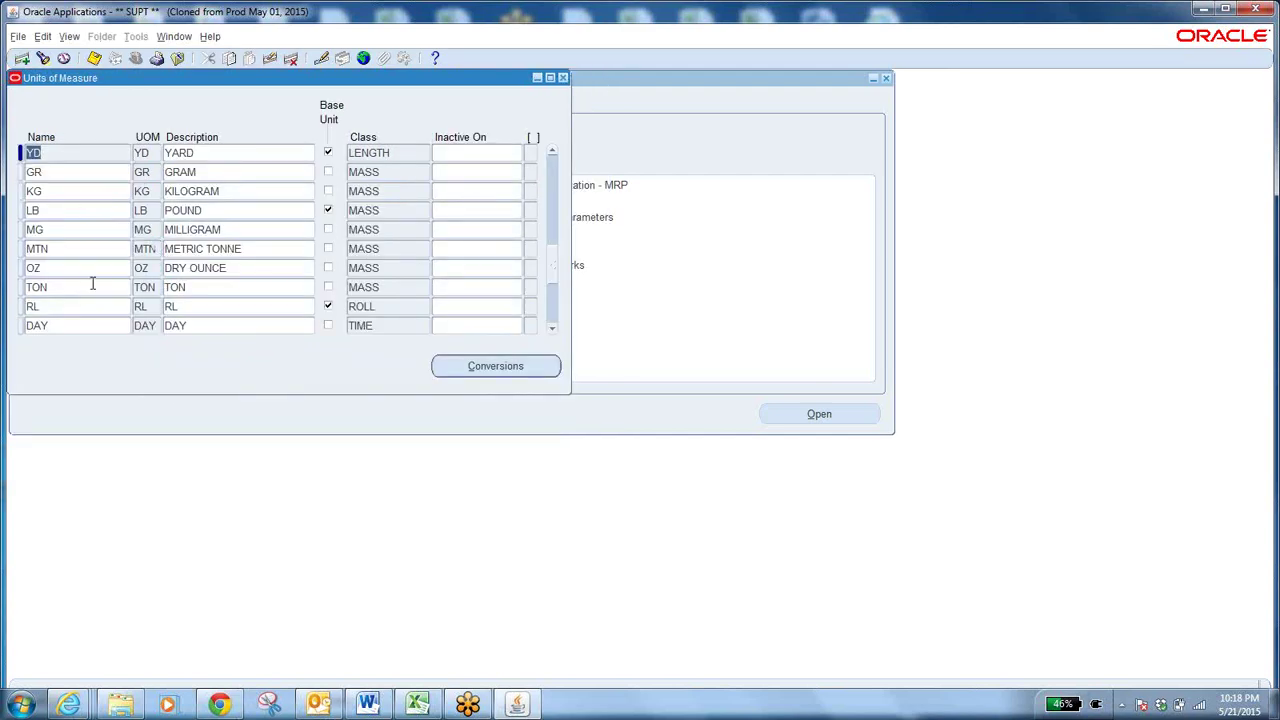
Step: Close the Units of Measure form and open the Unit of Measure Classes form
{"action": "left_click", "coordinate": [178, 60]}
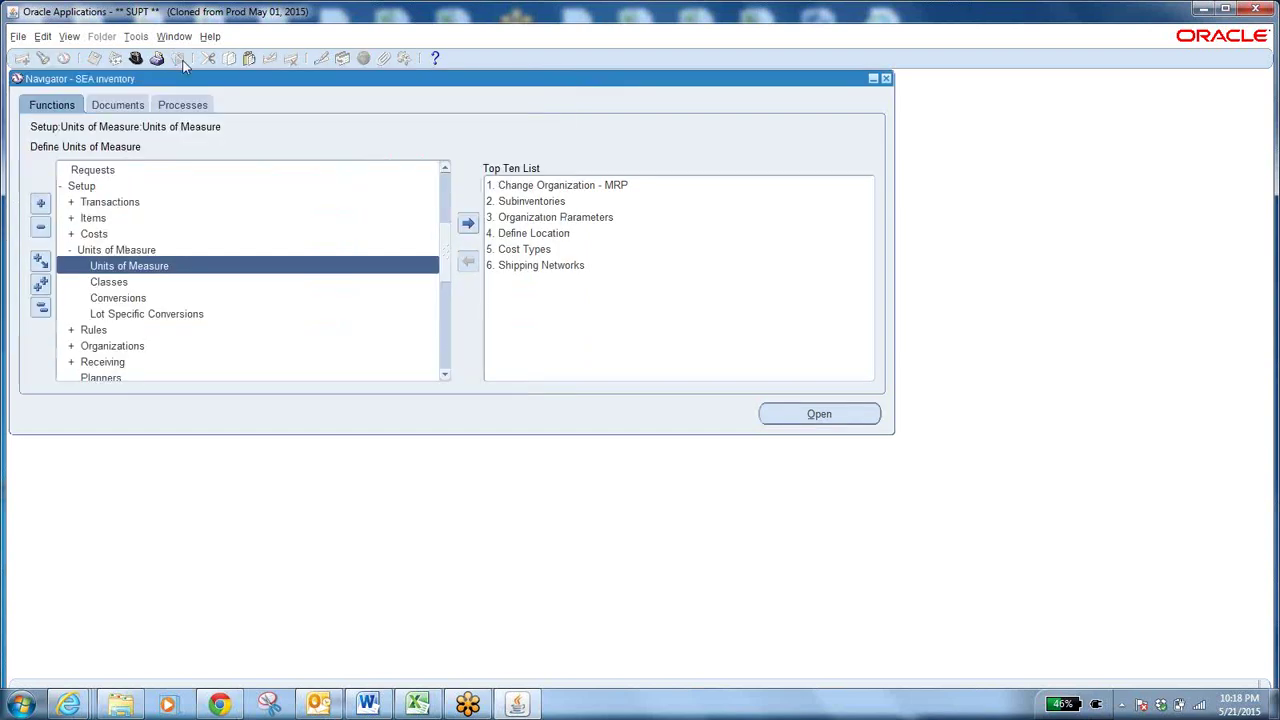
{"action": "left_click", "coordinate": [127, 285]}
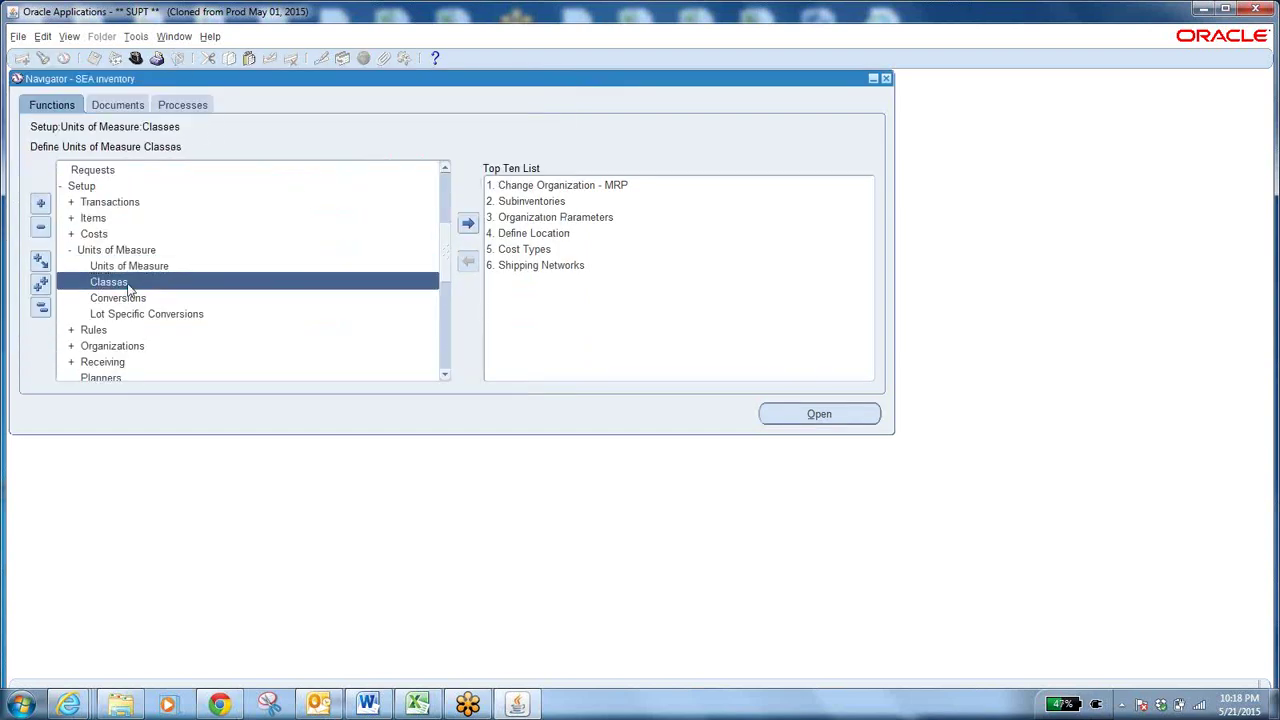
{"action": "double_click", "coordinate": [127, 288]}
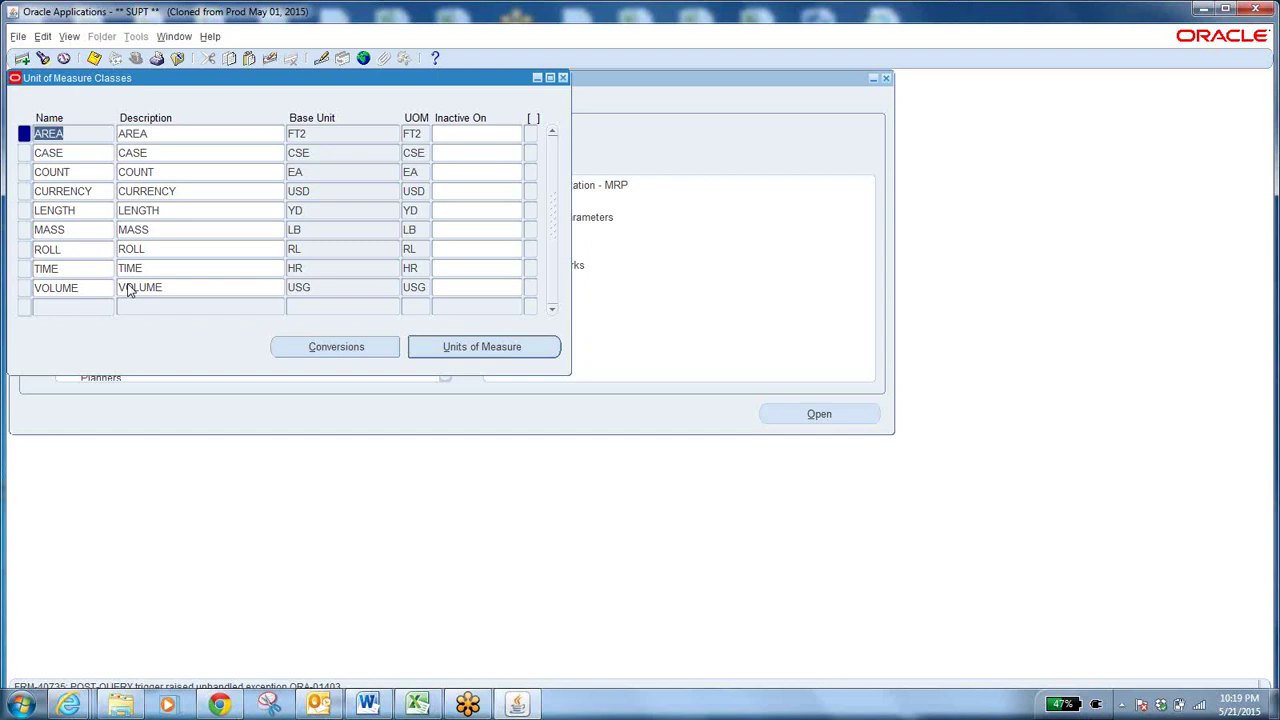
Step: View the units of measure in the AREA class and close their window
{"action": "left_click", "coordinate": [78, 137]}
{"action": "left_click", "coordinate": [482, 348]}
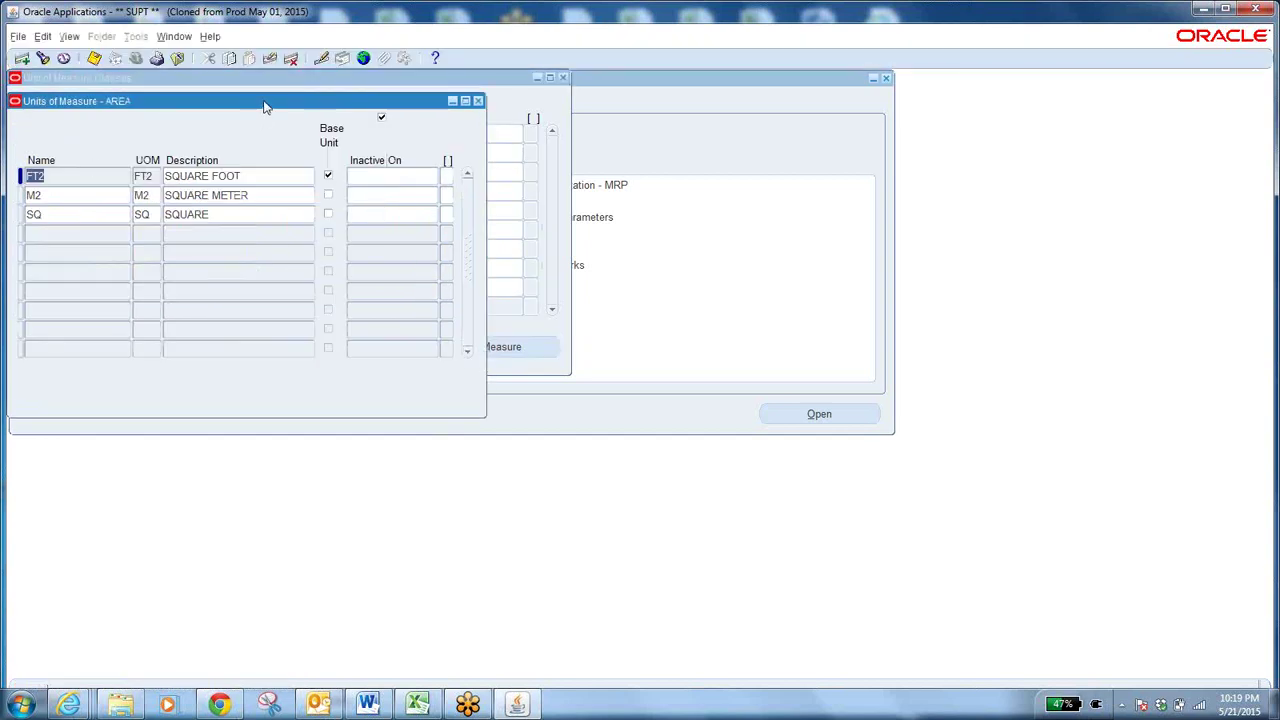
{"action": "left_click_drag", "start_coordinate": [265, 107], "coordinate": [597, 154]}
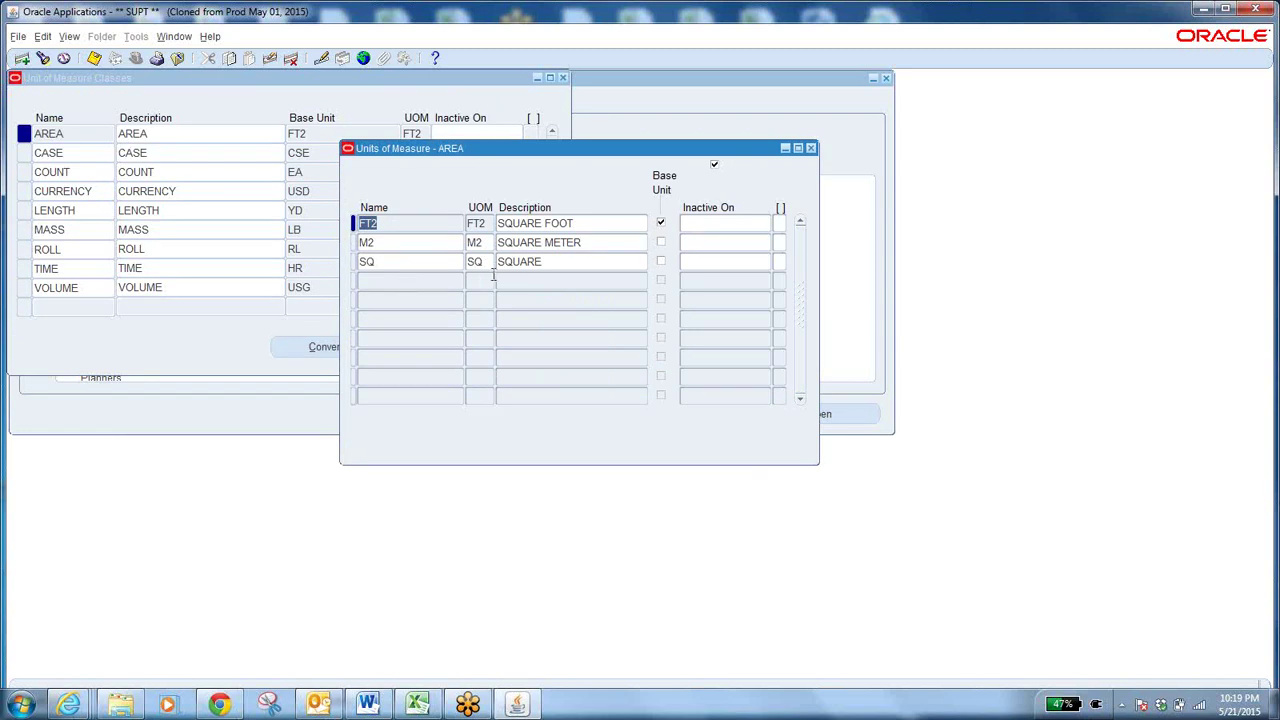
{"action": "left_click", "coordinate": [810, 147]}
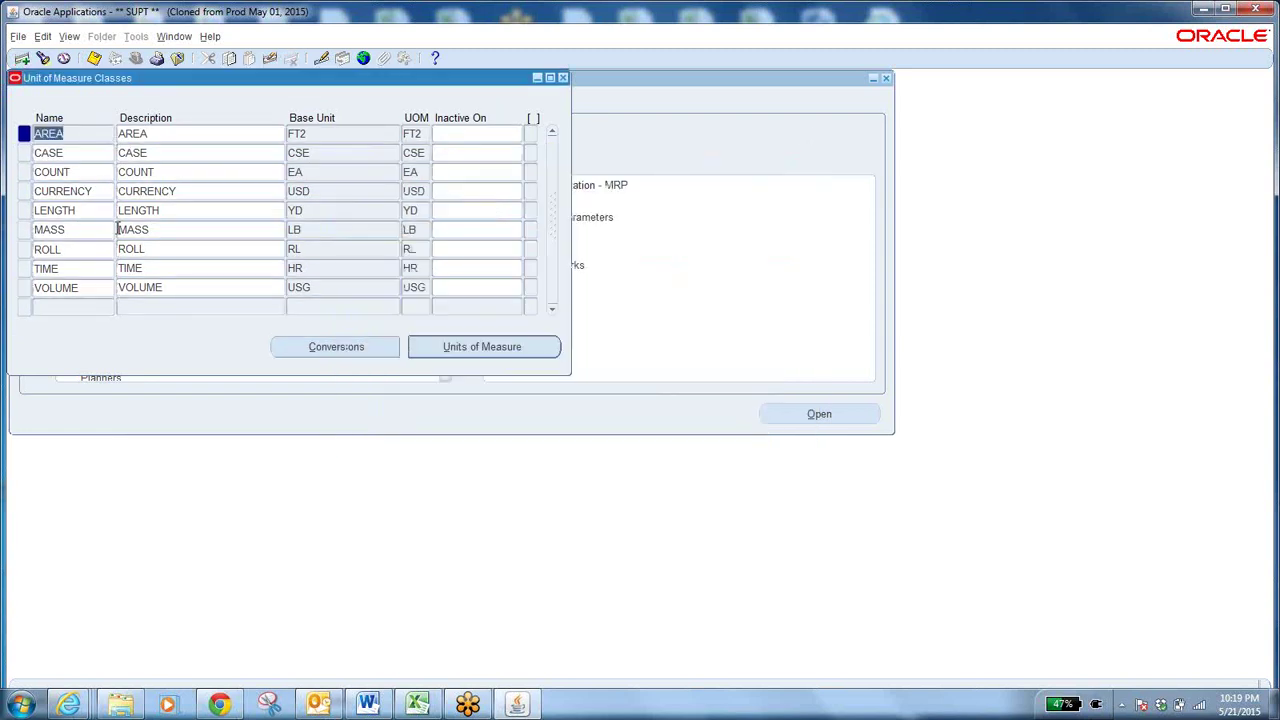
Step: Check the units of measure and the conversions of the ROLL class, closing each window
{"action": "left_click", "coordinate": [95, 248]}
{"action": "left_click", "coordinate": [497, 350]}
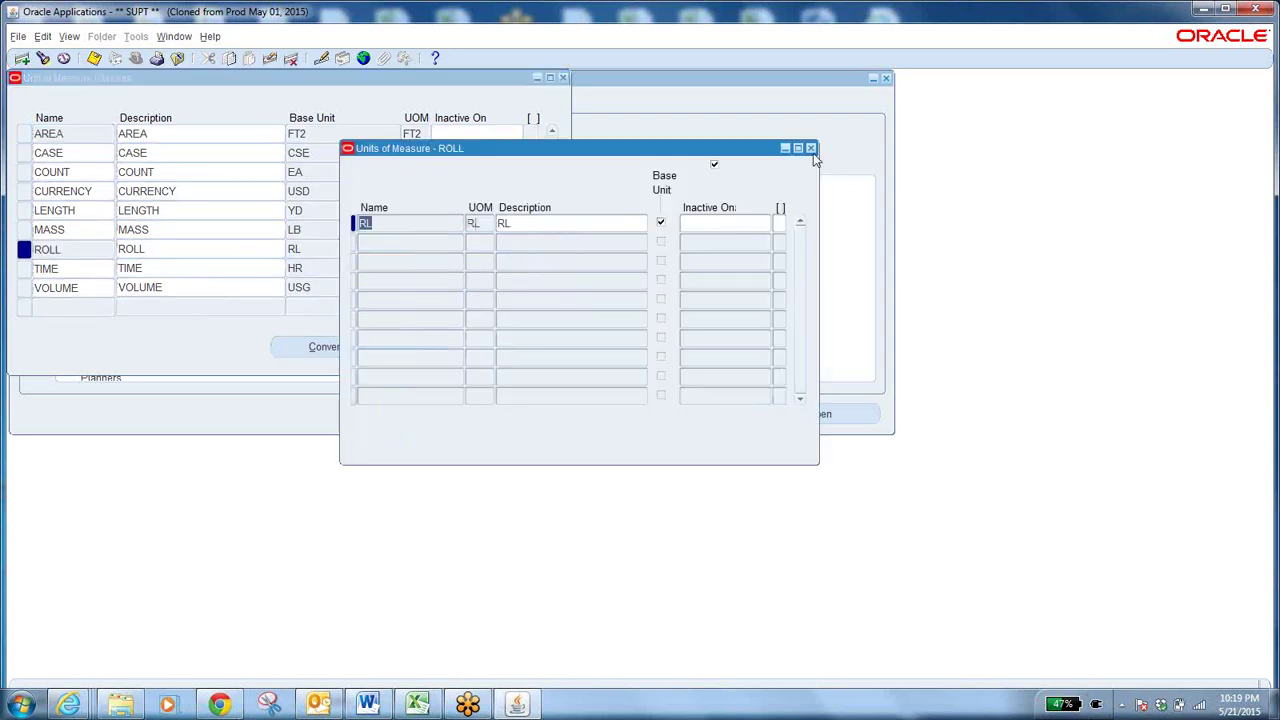
{"action": "left_click", "coordinate": [810, 148]}
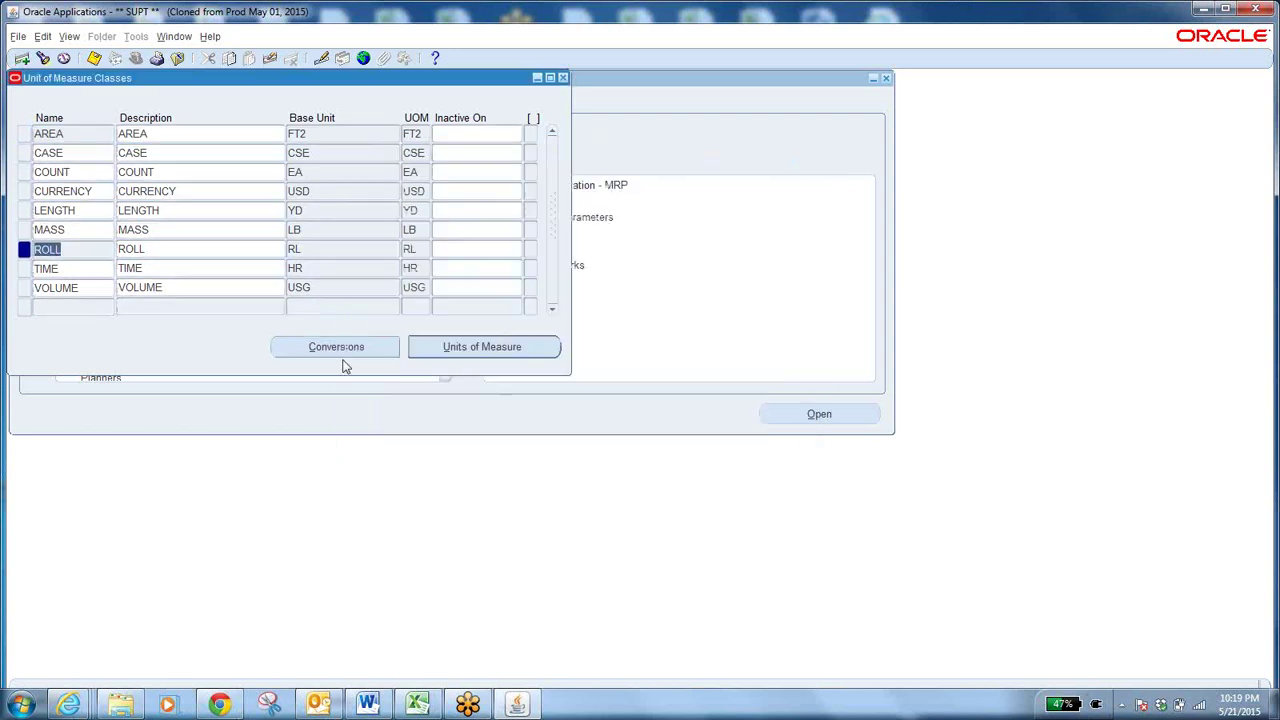
{"action": "left_click", "coordinate": [338, 348]}
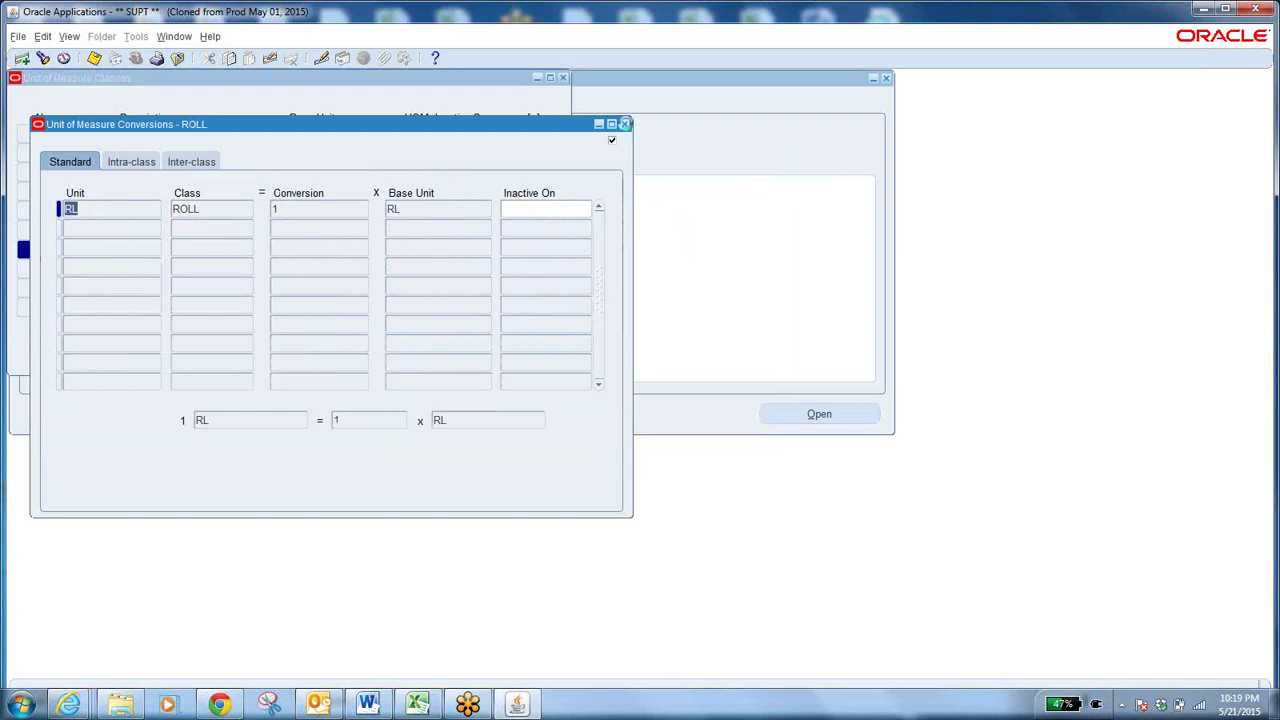
{"action": "left_click", "coordinate": [624, 124]}
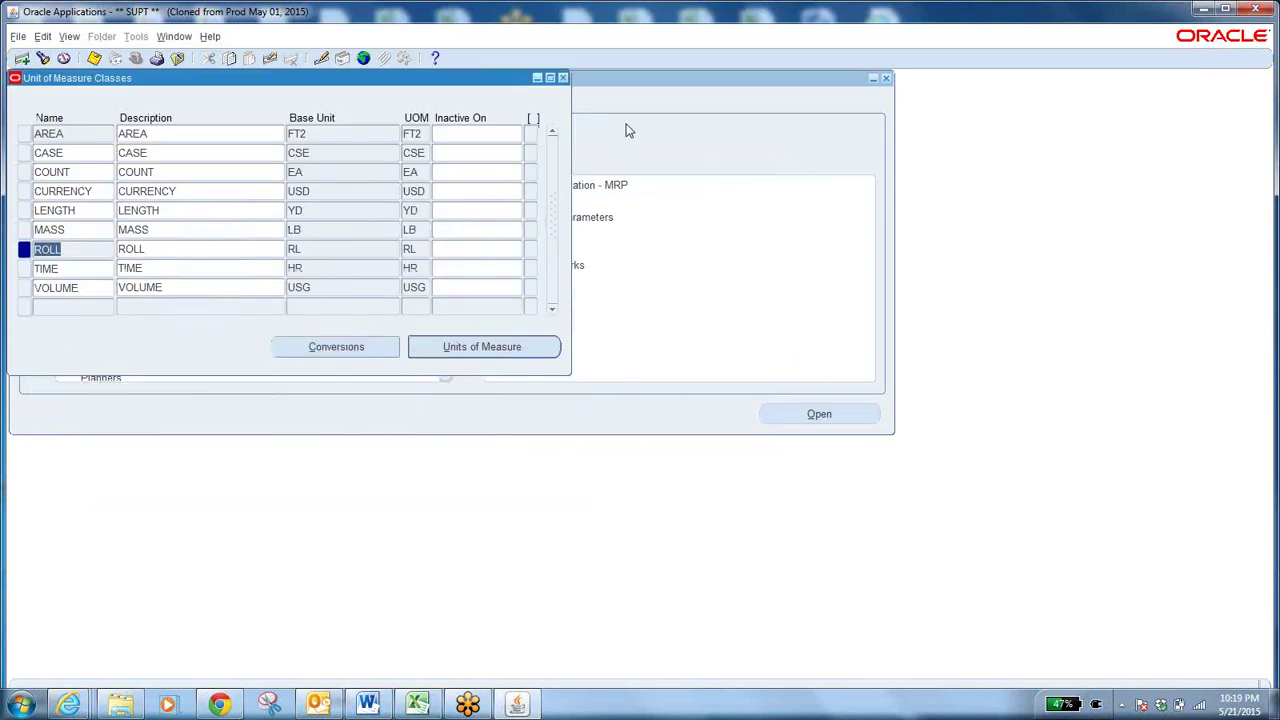
Step: Open the conversions of the VOLUME class and examine the standard conversions of LT and USG
{"action": "left_click", "coordinate": [87, 287]}
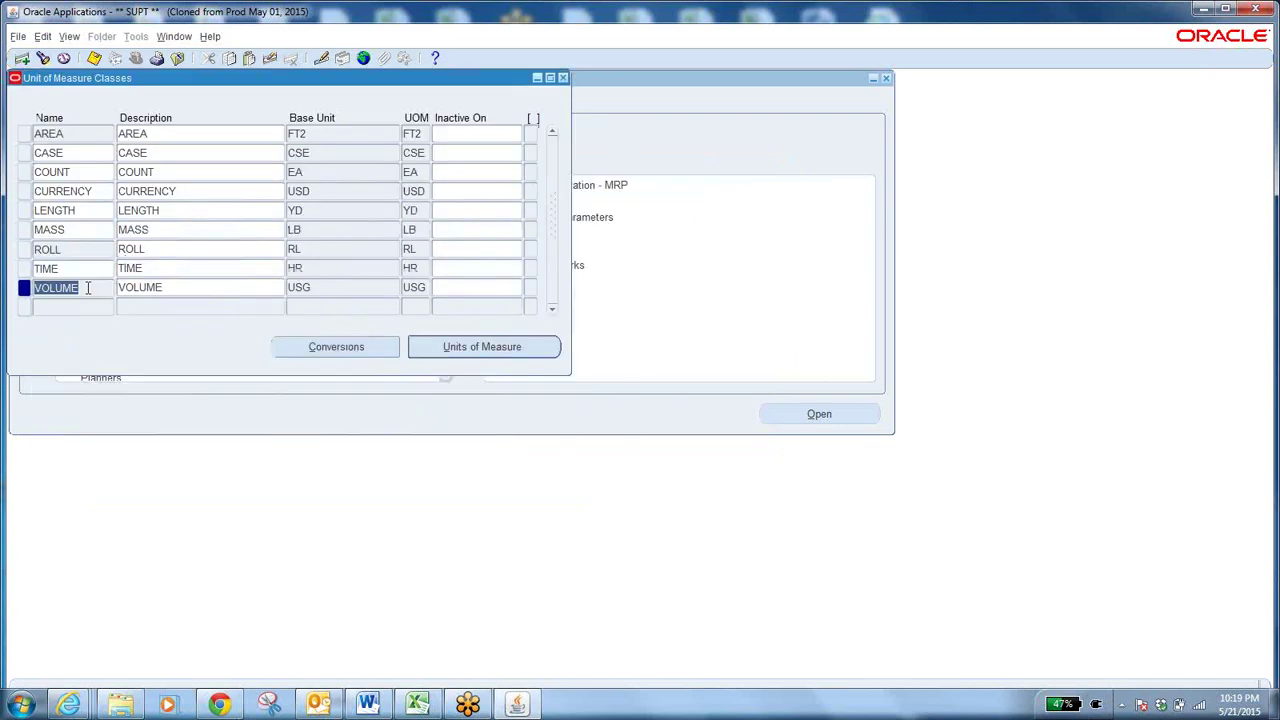
{"action": "left_click", "coordinate": [361, 344]}
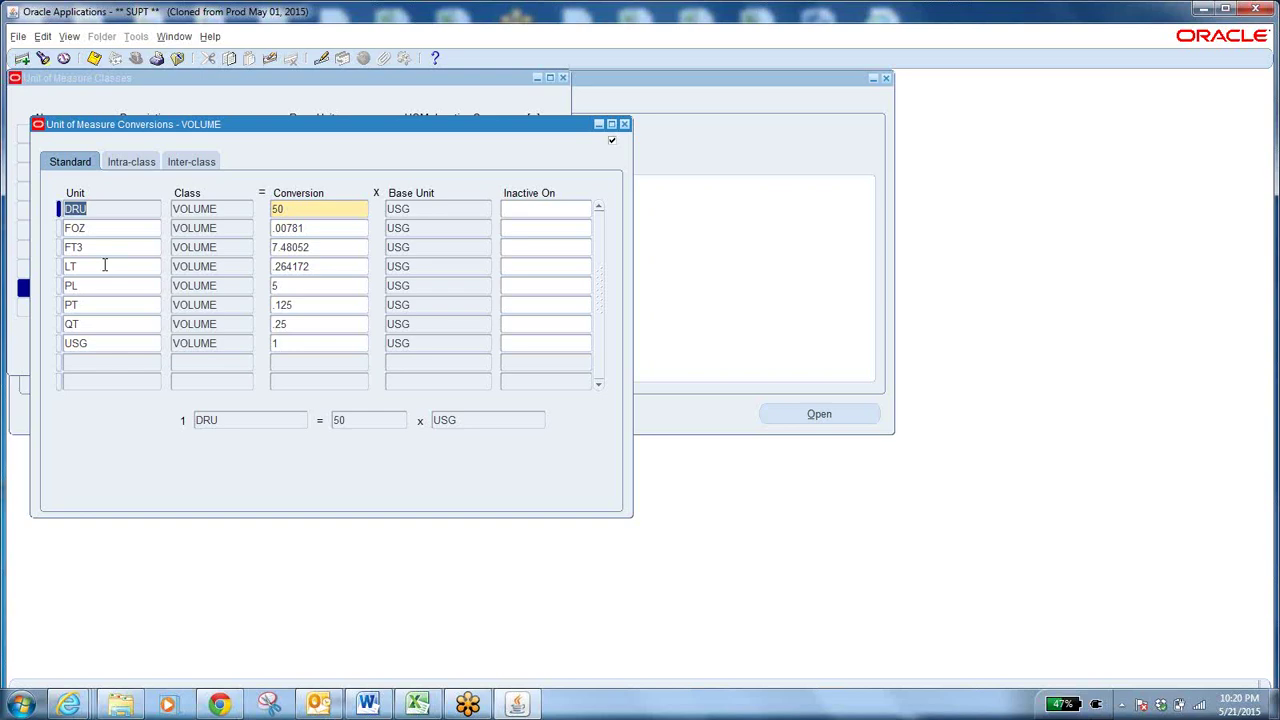
{"action": "left_click", "coordinate": [104, 265]}
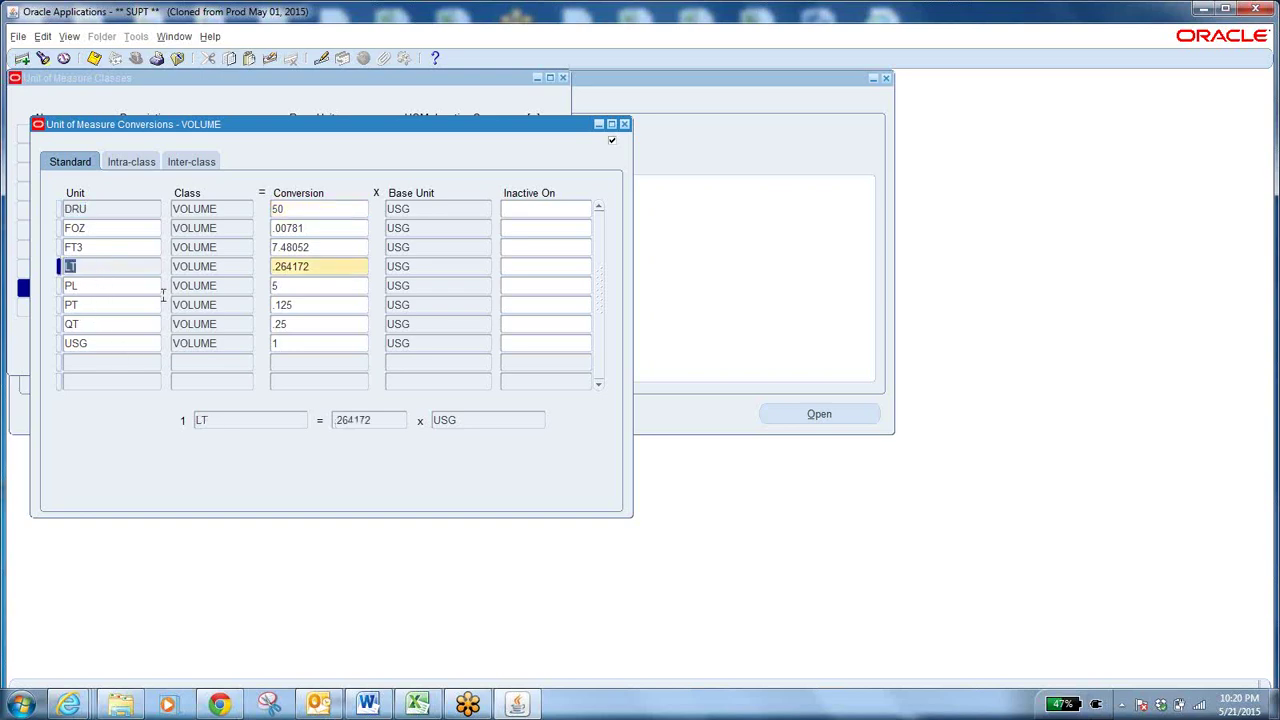
{"action": "left_click", "coordinate": [105, 343]}
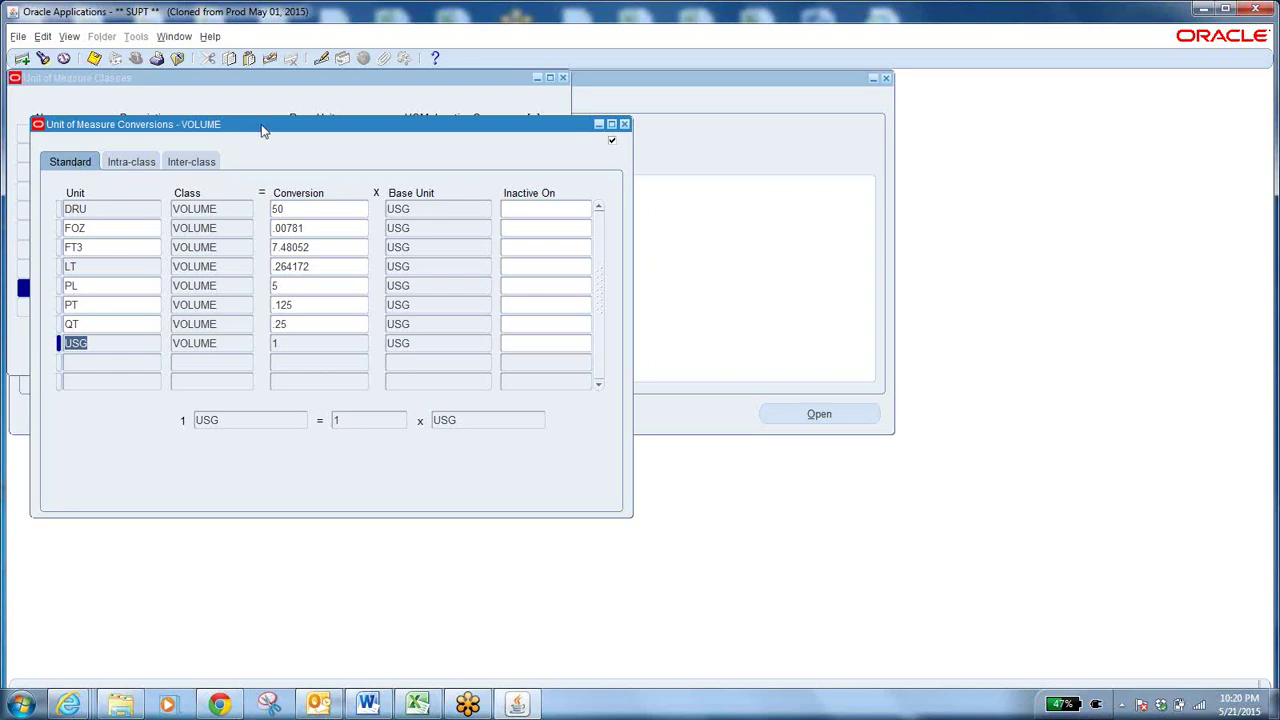
{"action": "left_click_drag", "start_coordinate": [262, 130], "coordinate": [518, 178]}
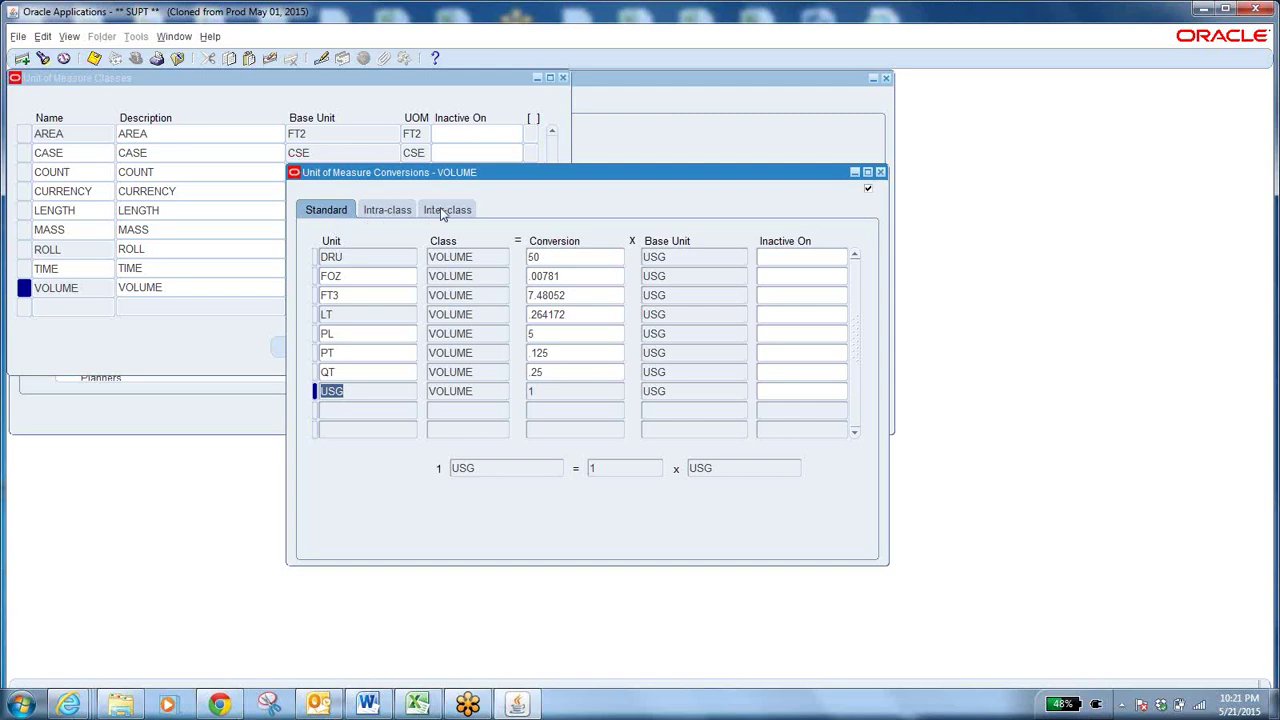
Step: Check the intra-class and inter-class conversions of the VOLUME class and close the conversions window
{"action": "left_click", "coordinate": [380, 212]}
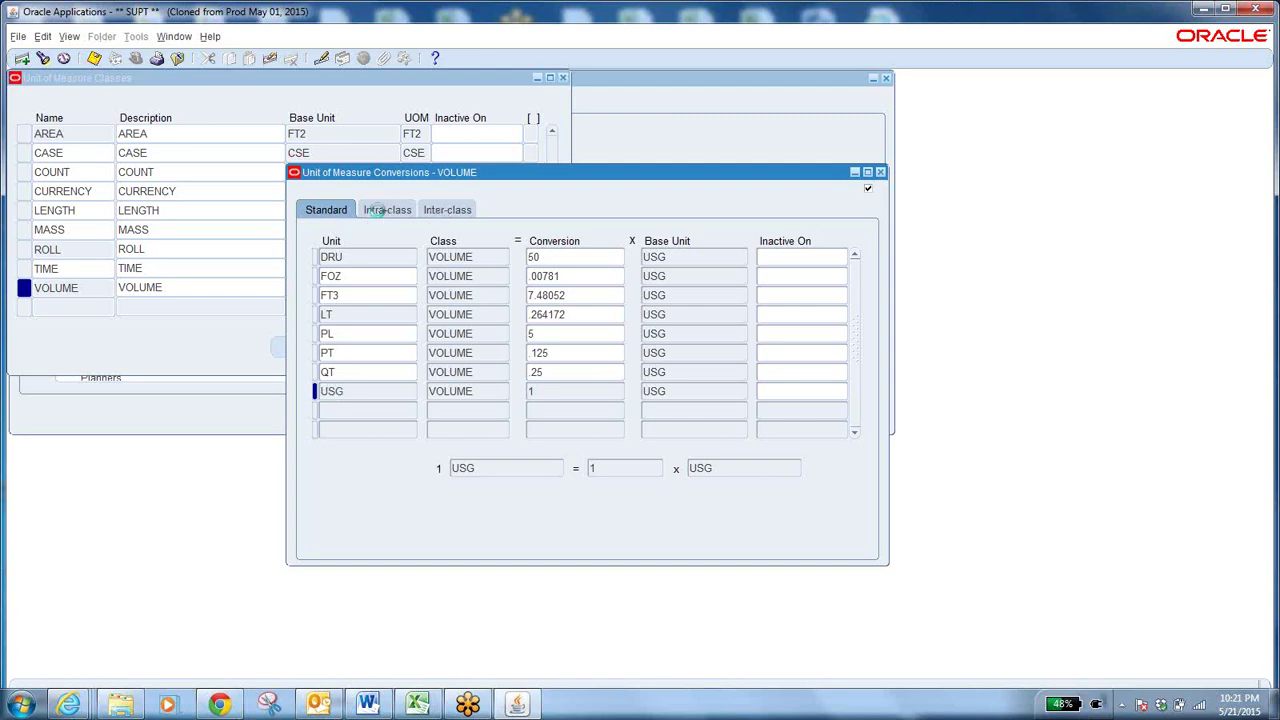
{"action": "left_click", "coordinate": [460, 209]}
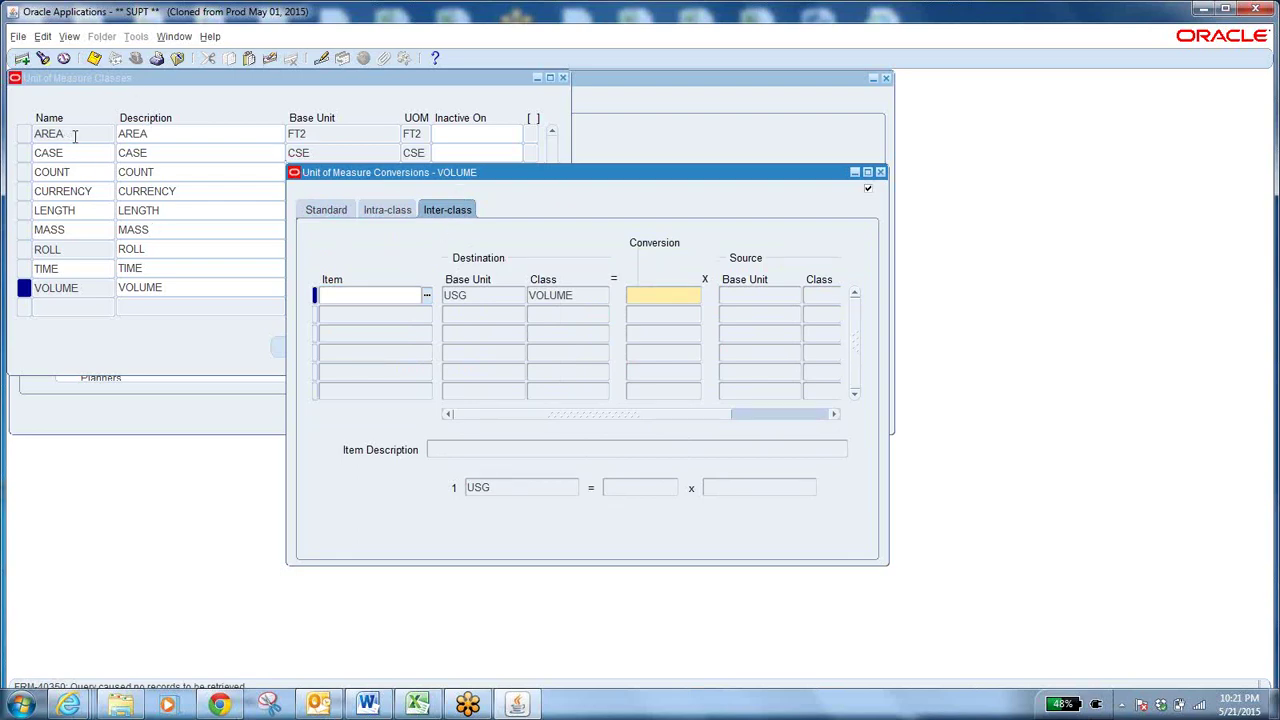
{"action": "left_click", "coordinate": [881, 173]}
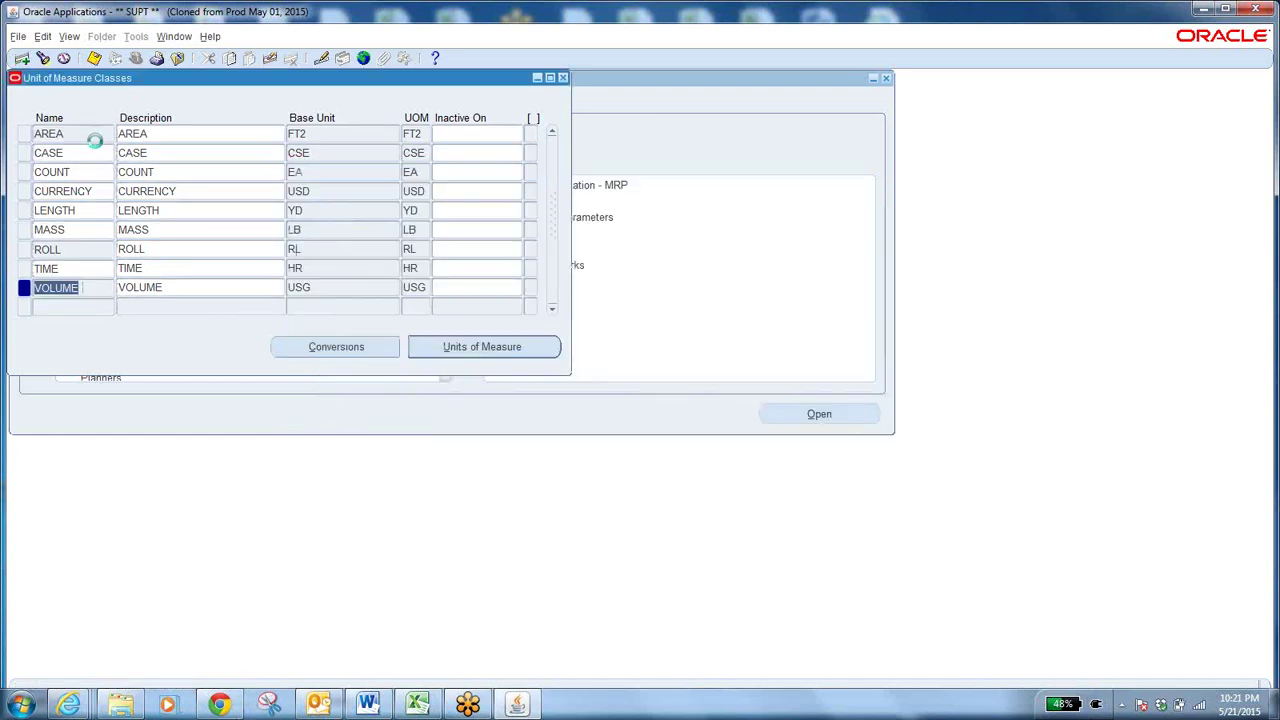
Step: Review the AREA class entry, then close the classes form and open the Unit of Measure Conversions form
{"action": "left_click", "coordinate": [65, 133]}
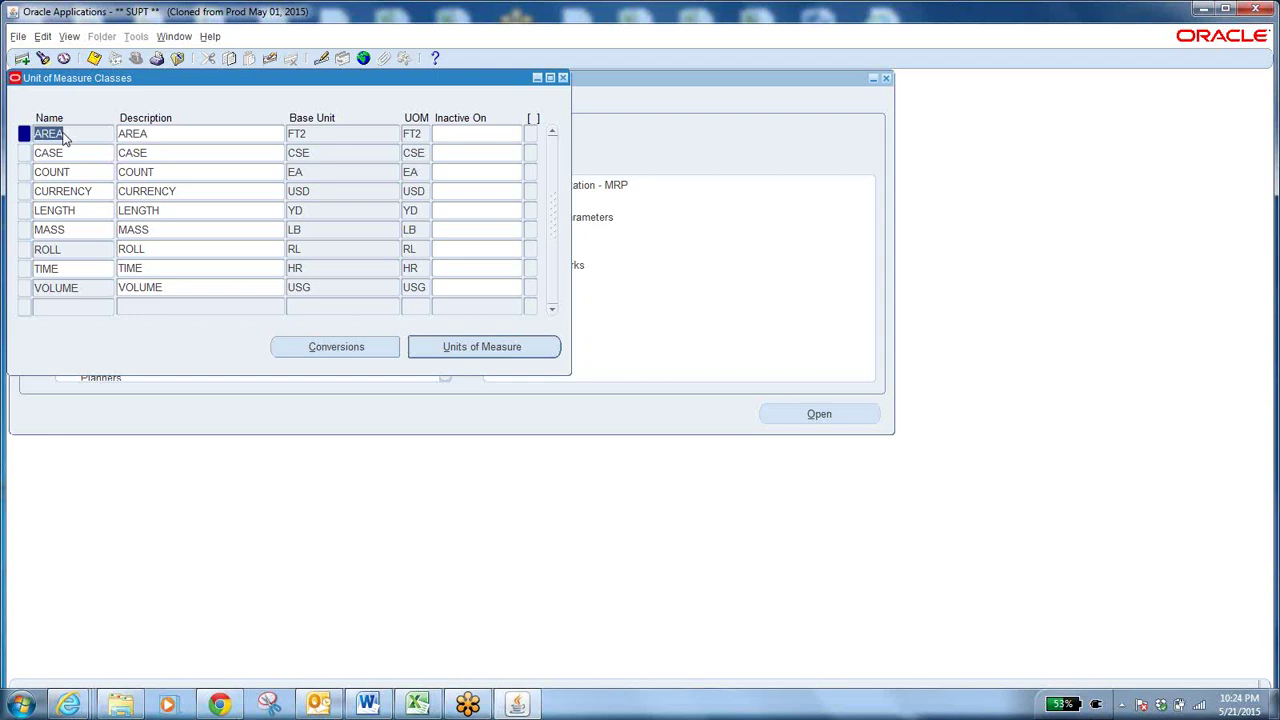
{"action": "left_click", "coordinate": [169, 132]}
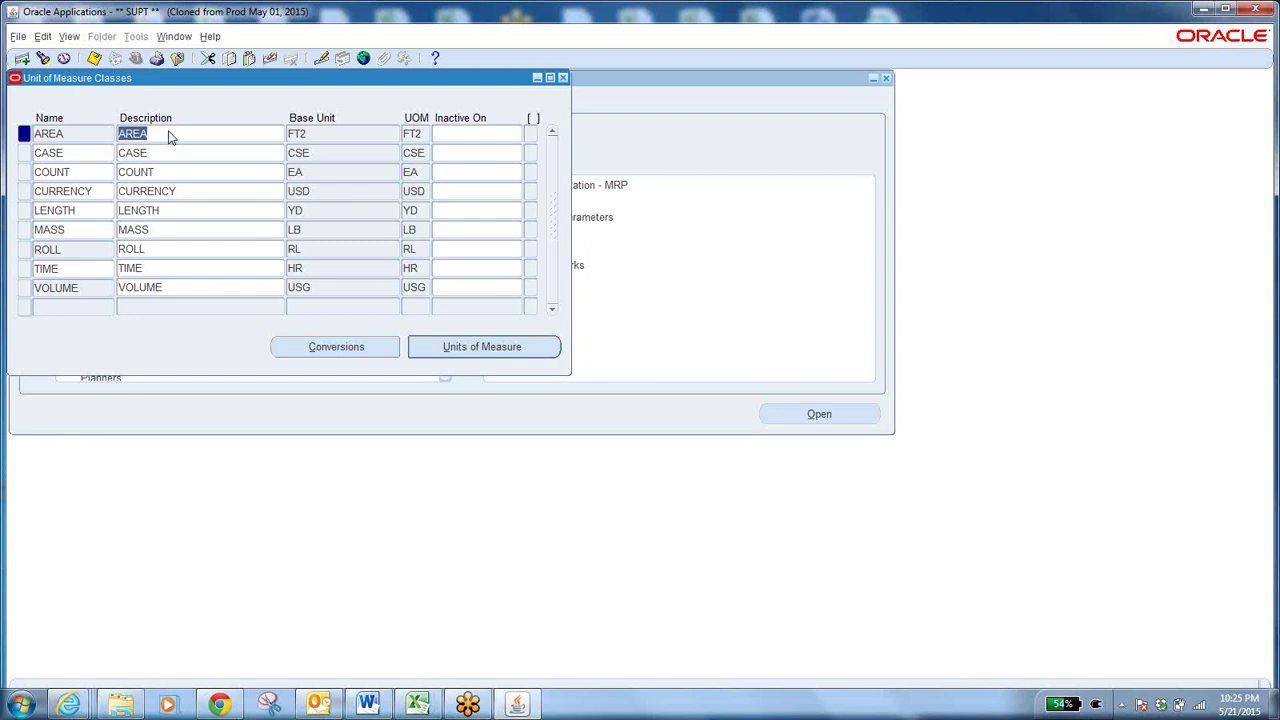
{"action": "left_click", "coordinate": [177, 58]}
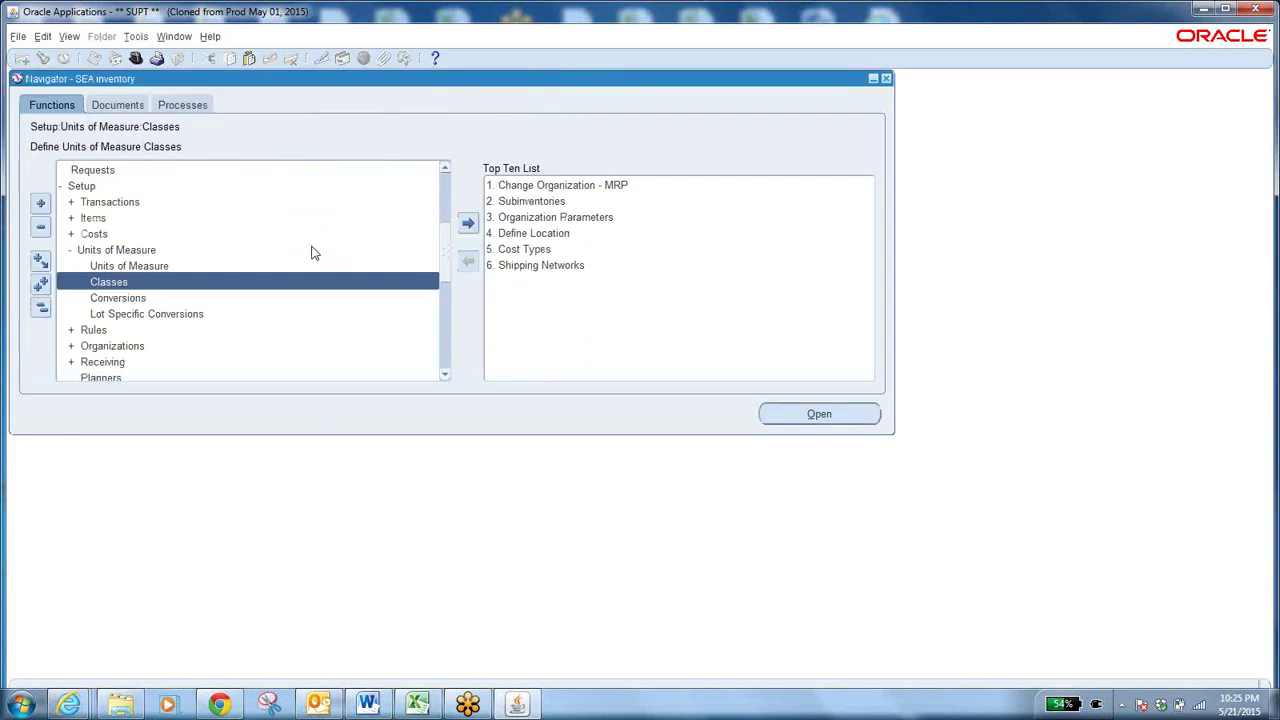
{"action": "left_click", "coordinate": [135, 302]}
{"action": "double_click", "coordinate": [135, 300]}
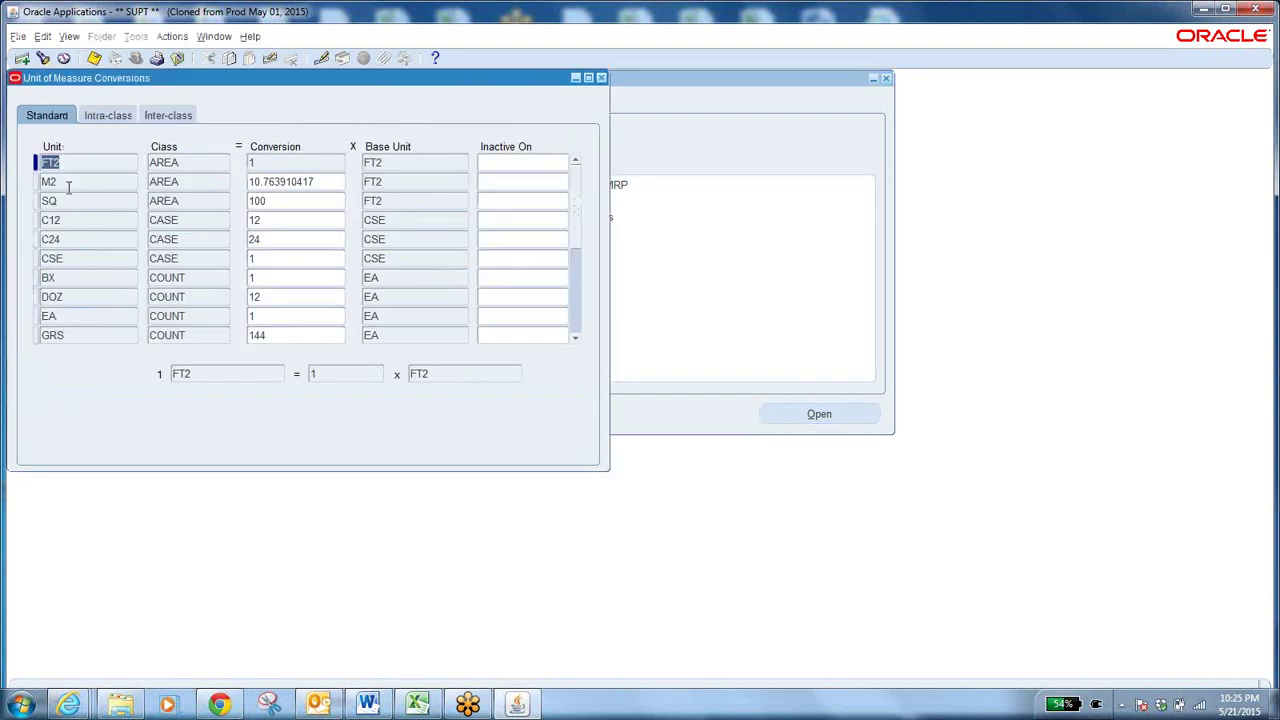
Step: Look over the M2 conversion and the intra-class and inter-class conversions, and return to the standard conversions
{"action": "left_click", "coordinate": [68, 184]}
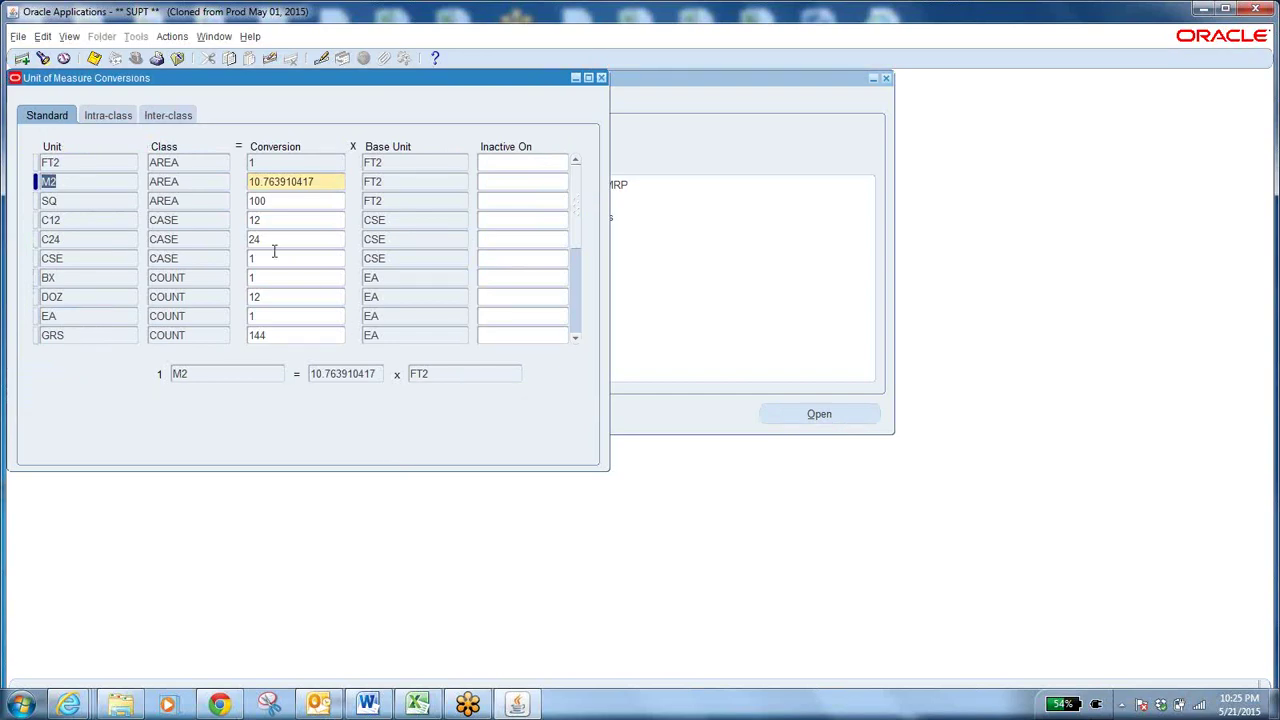
{"action": "left_click", "coordinate": [108, 118]}
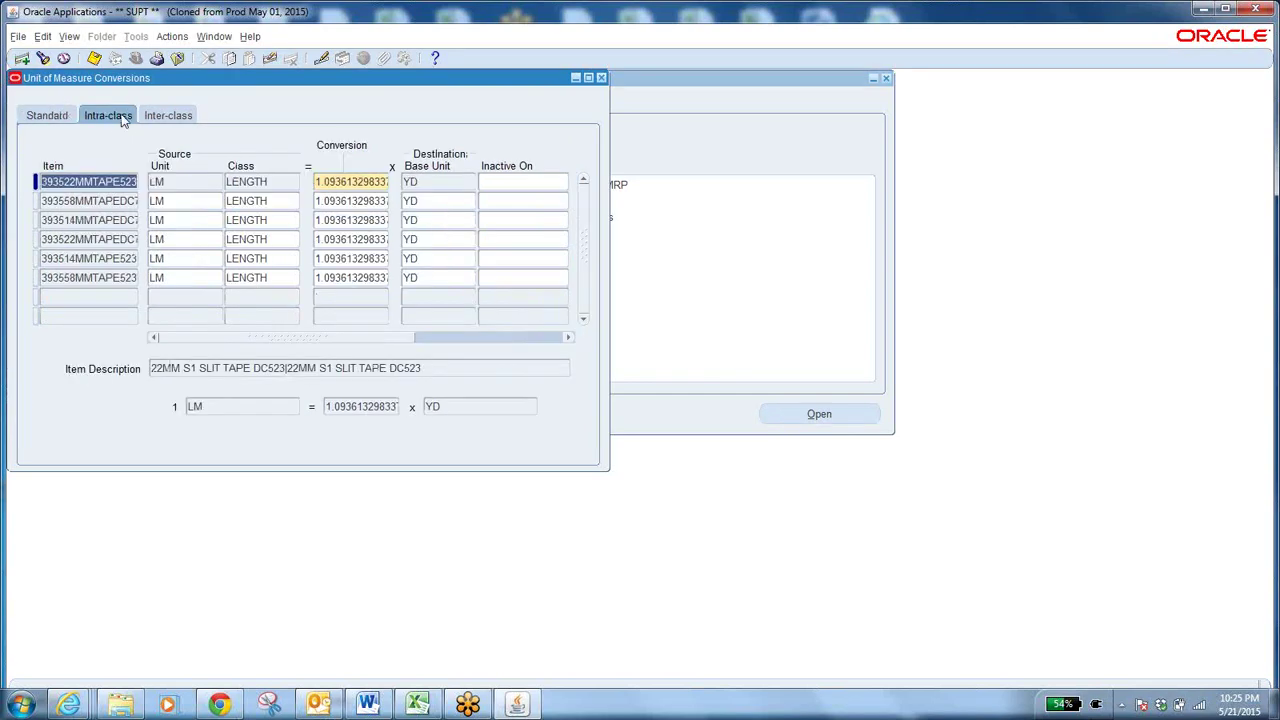
{"action": "left_click", "coordinate": [158, 118]}
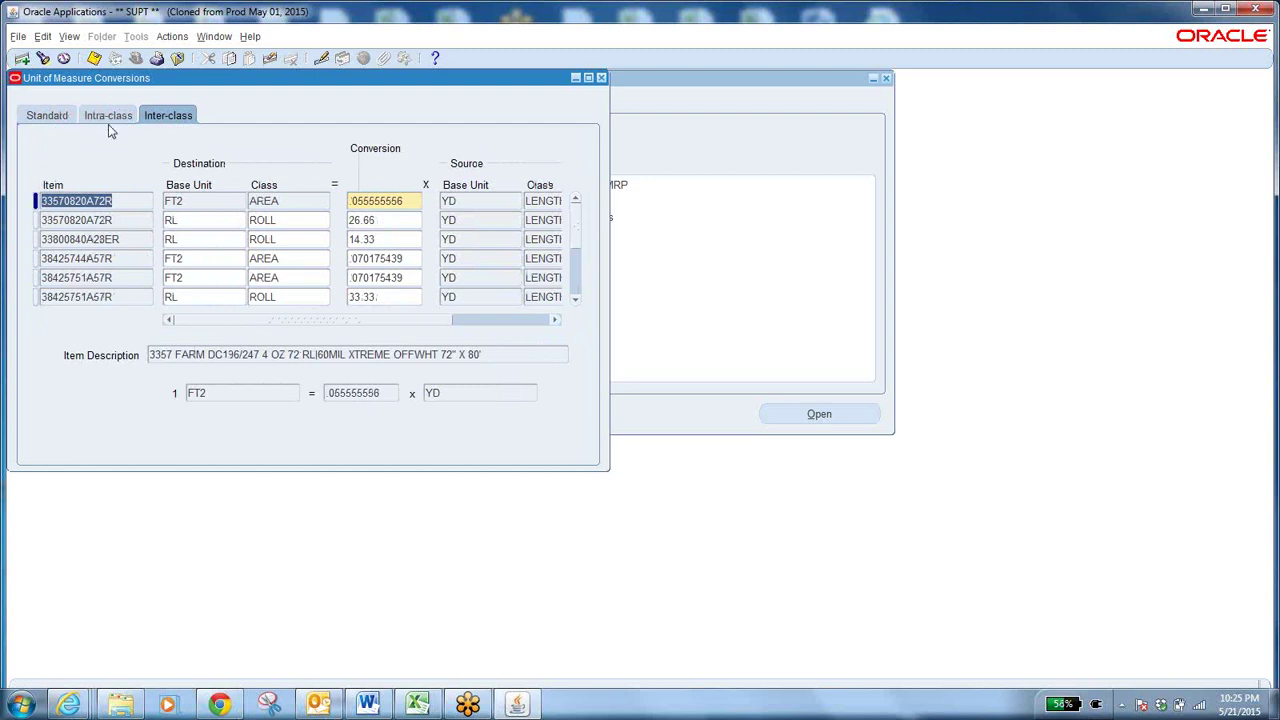
{"action": "left_click", "coordinate": [40, 117]}
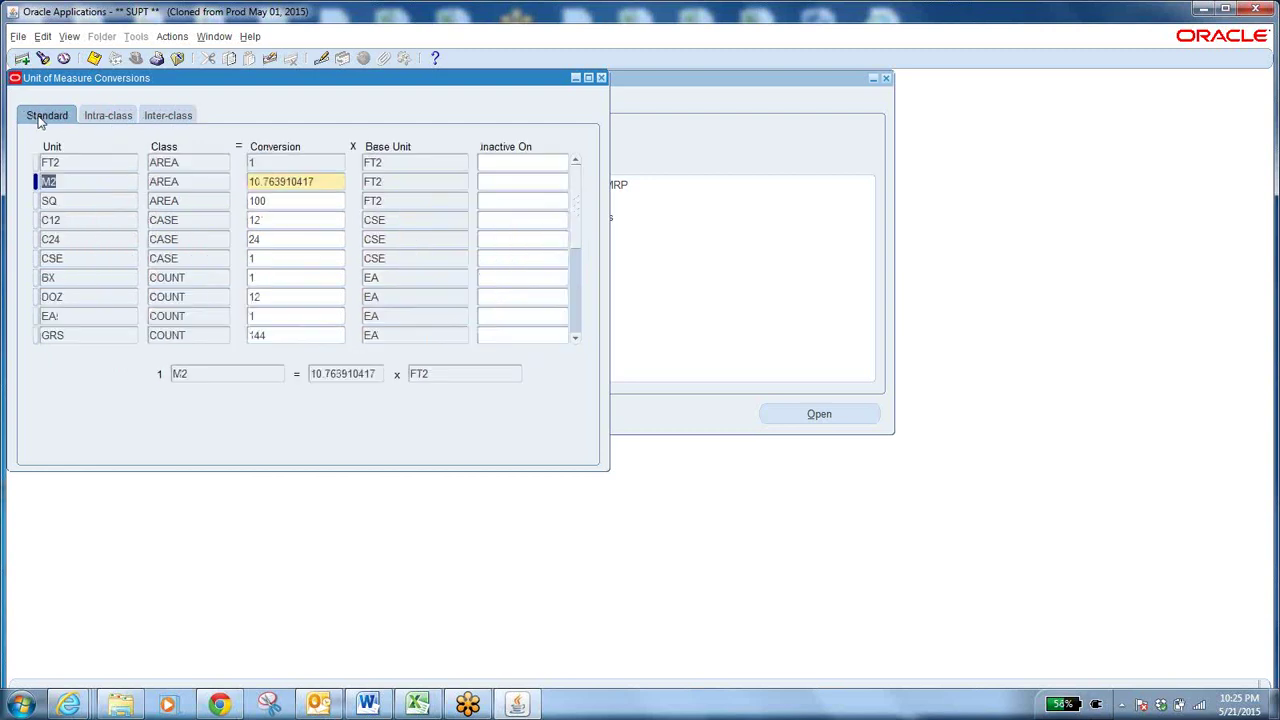
Step: Examine the standard conversions of SQ and DOZ to their base units
{"action": "left_click", "coordinate": [80, 200]}
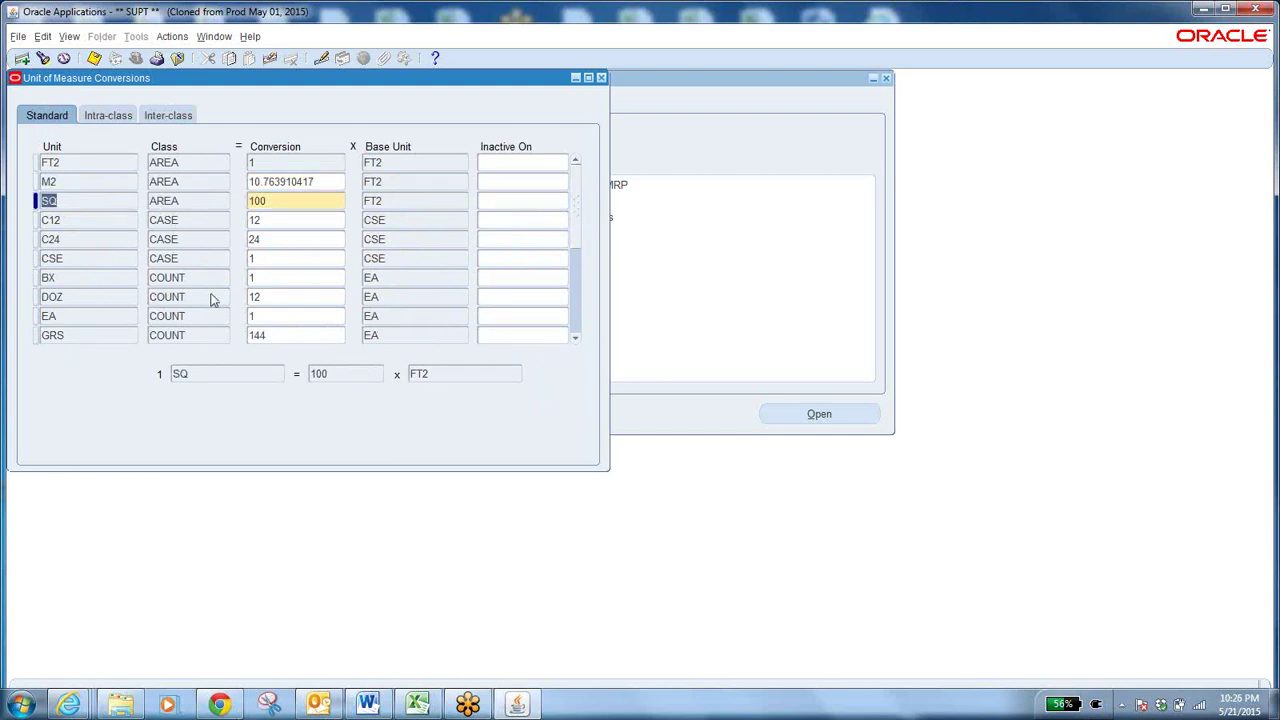
{"action": "left_click", "coordinate": [110, 297]}
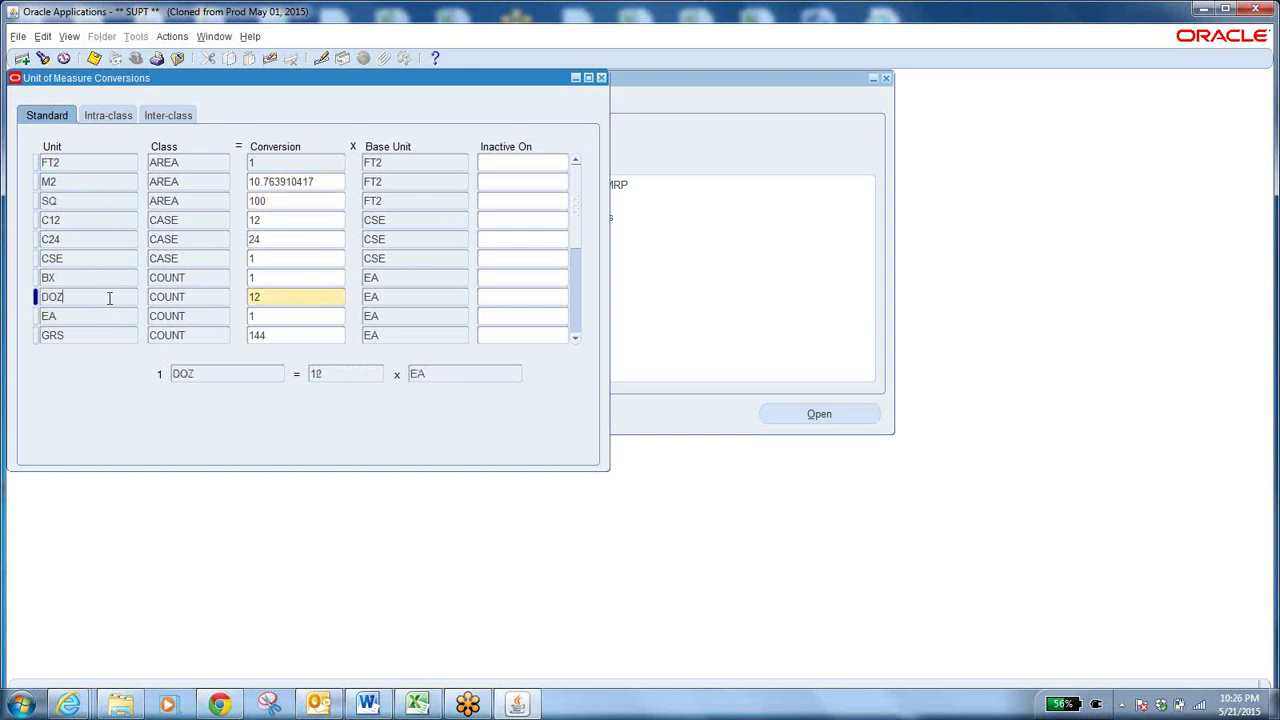
{"action": "left_click", "coordinate": [268, 297]}
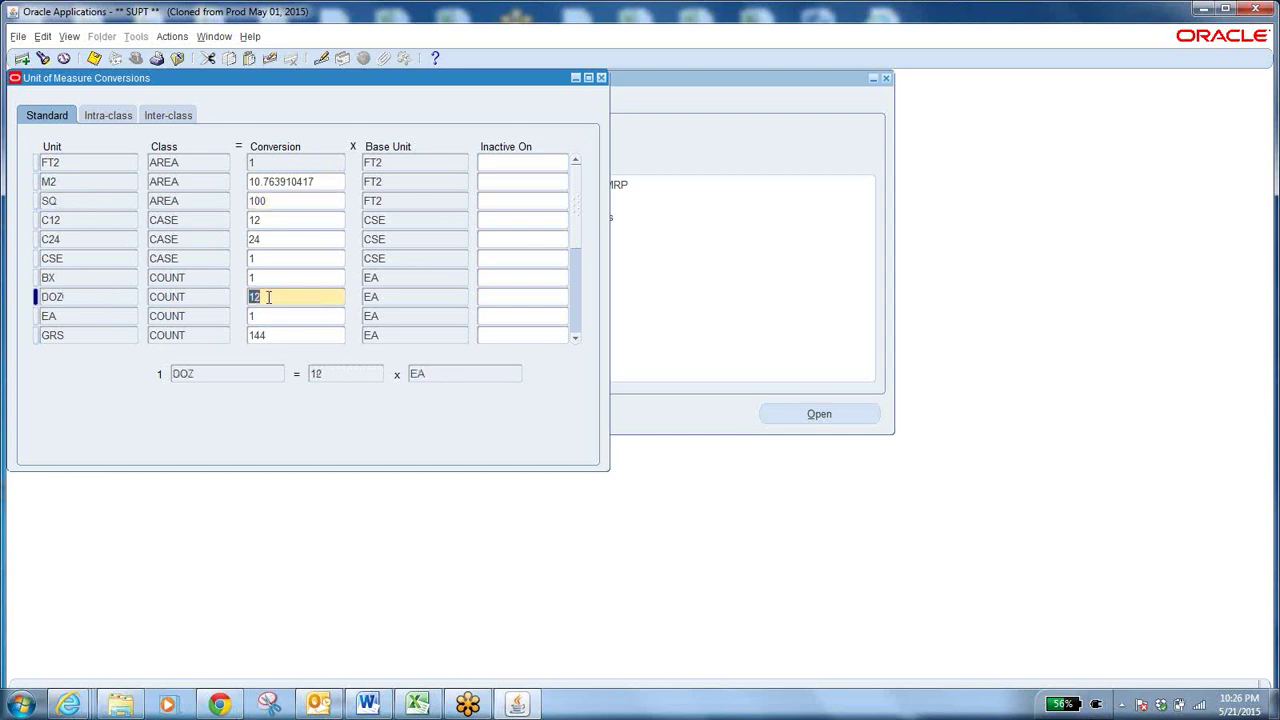
{"action": "left_click", "coordinate": [389, 297]}
{"action": "left_click", "coordinate": [87, 300]}
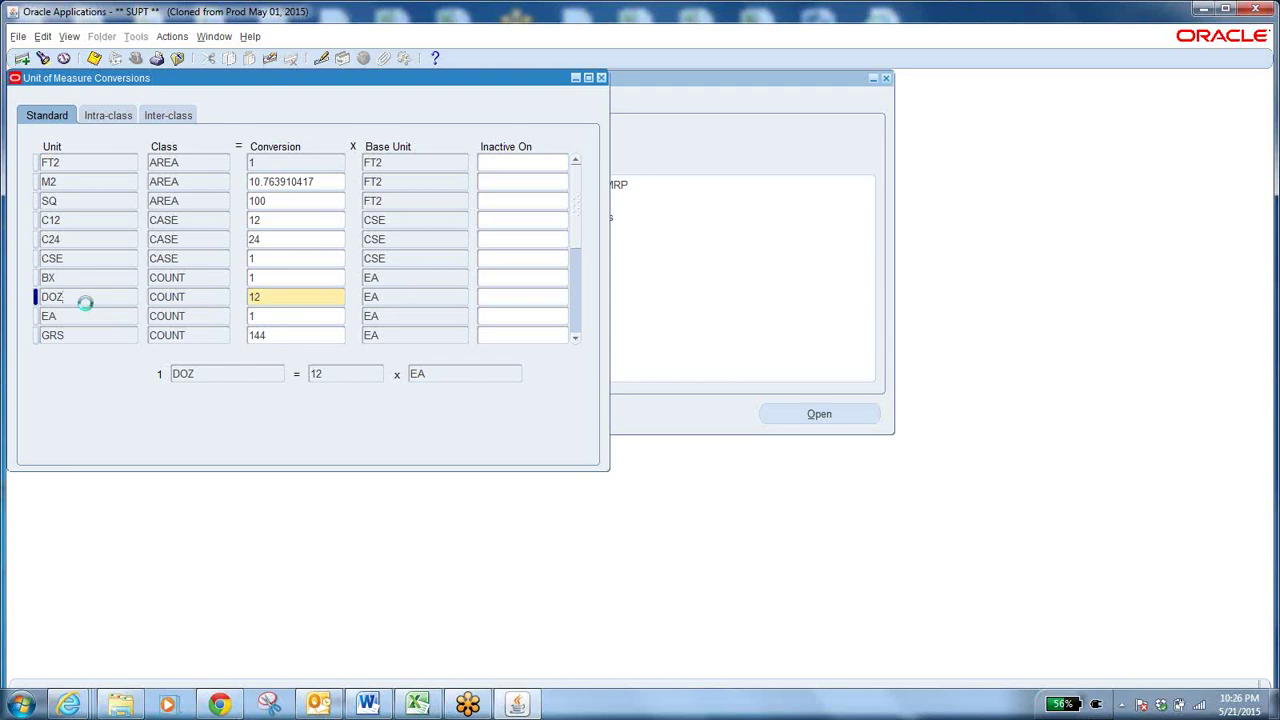
{"action": "left_click", "coordinate": [263, 297]}
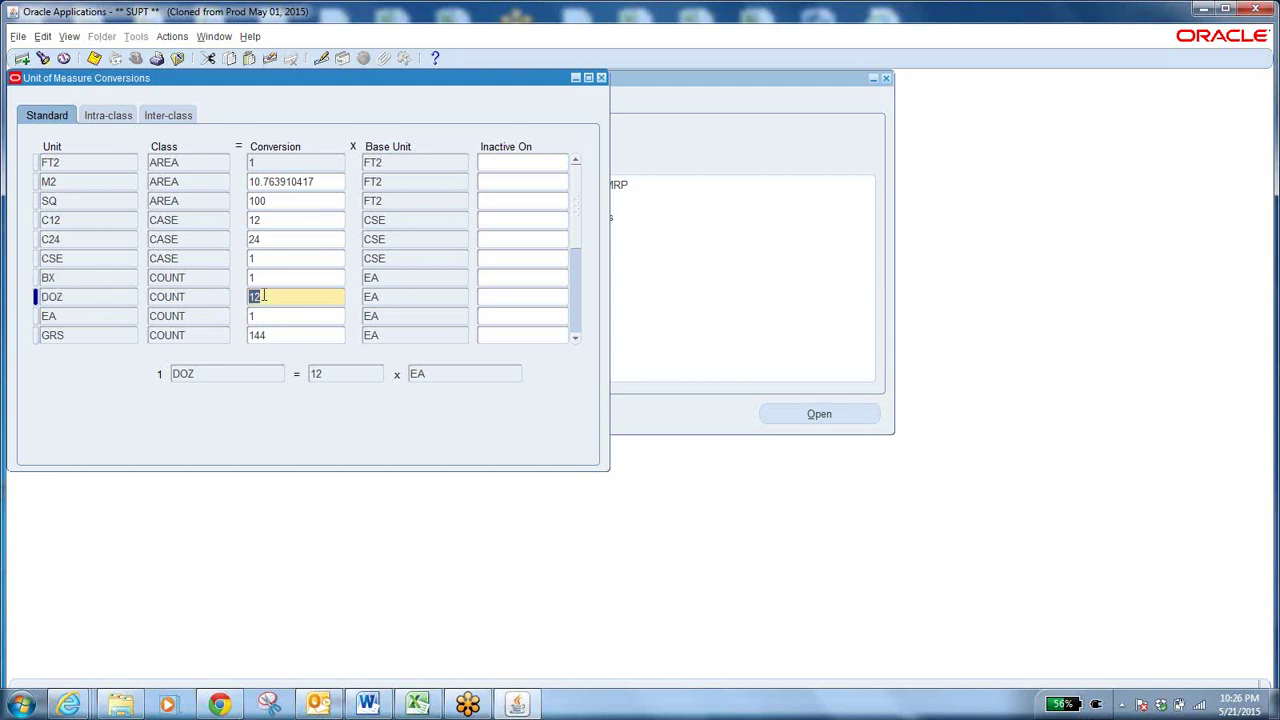
Step: Examine the first item's intra-class conversion, covering its source unit LM, conversion factor and destination base unit YD
{"action": "left_click", "coordinate": [110, 117]}
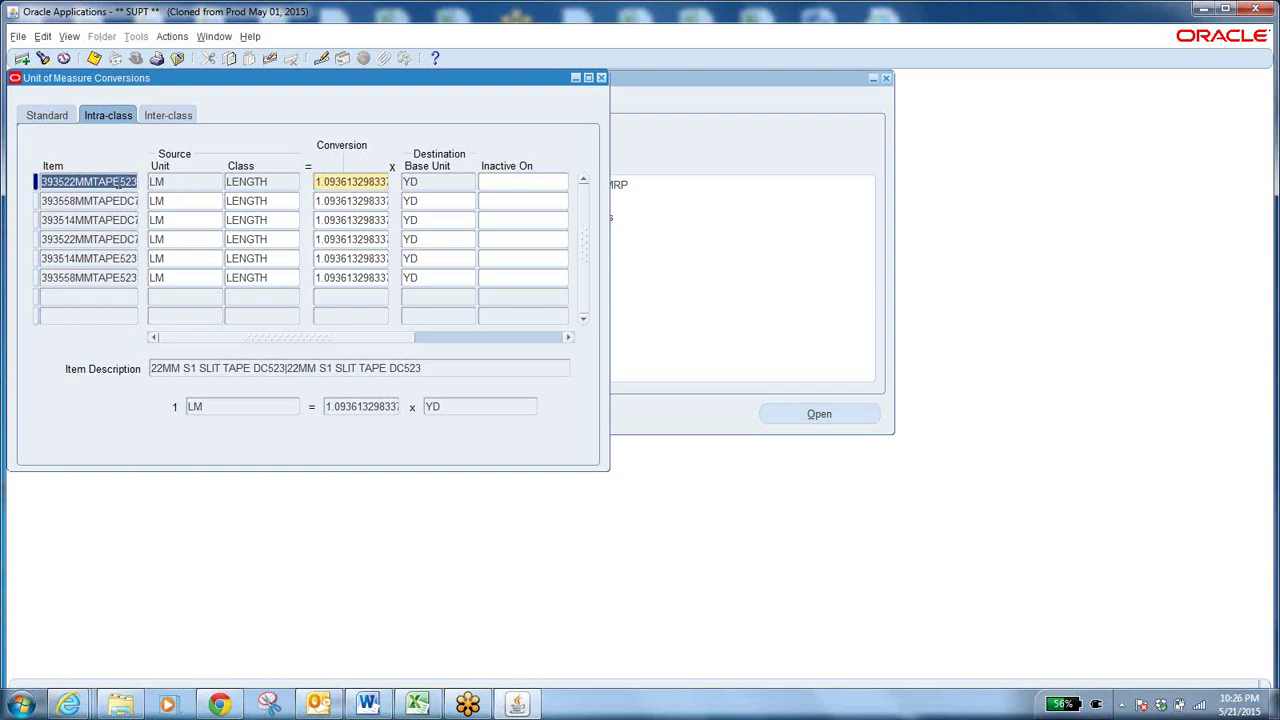
{"action": "left_click", "coordinate": [118, 182]}
{"action": "left_click_drag", "start_coordinate": [104, 182], "coordinate": [172, 182]}
{"action": "left_click", "coordinate": [139, 182]}
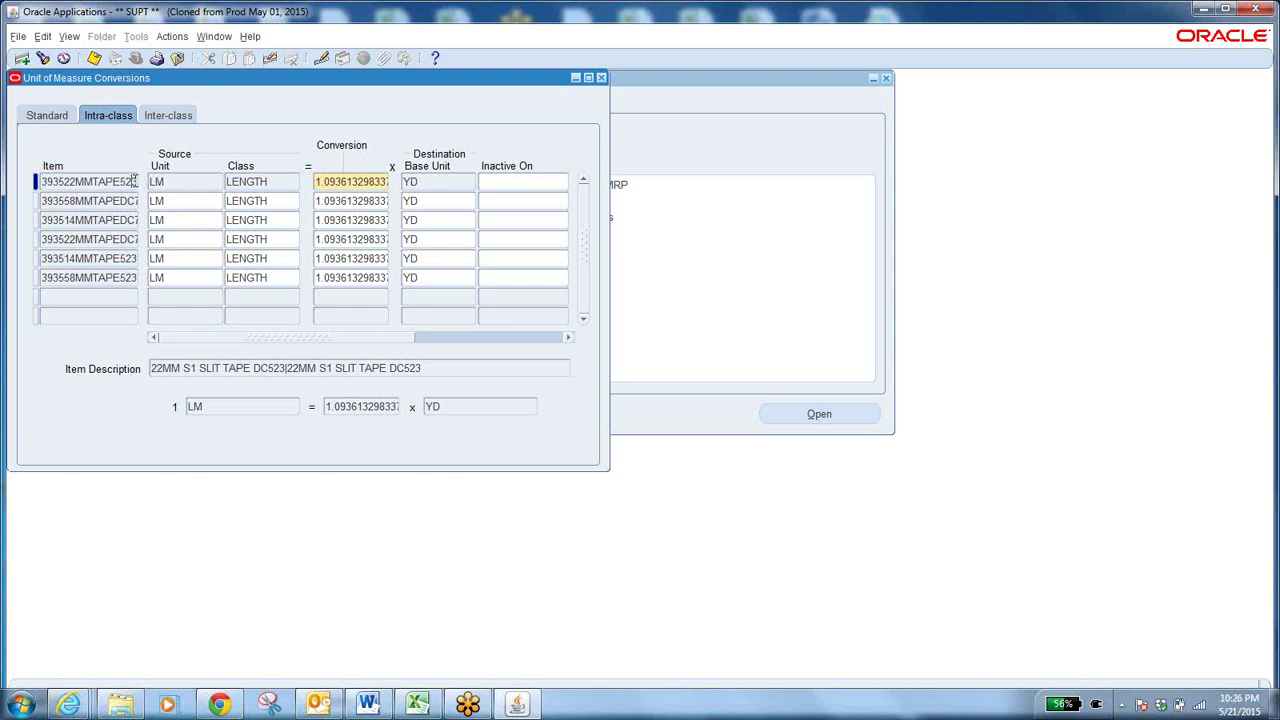
{"action": "double_click", "coordinate": [170, 184]}
{"action": "double_click", "coordinate": [361, 183]}
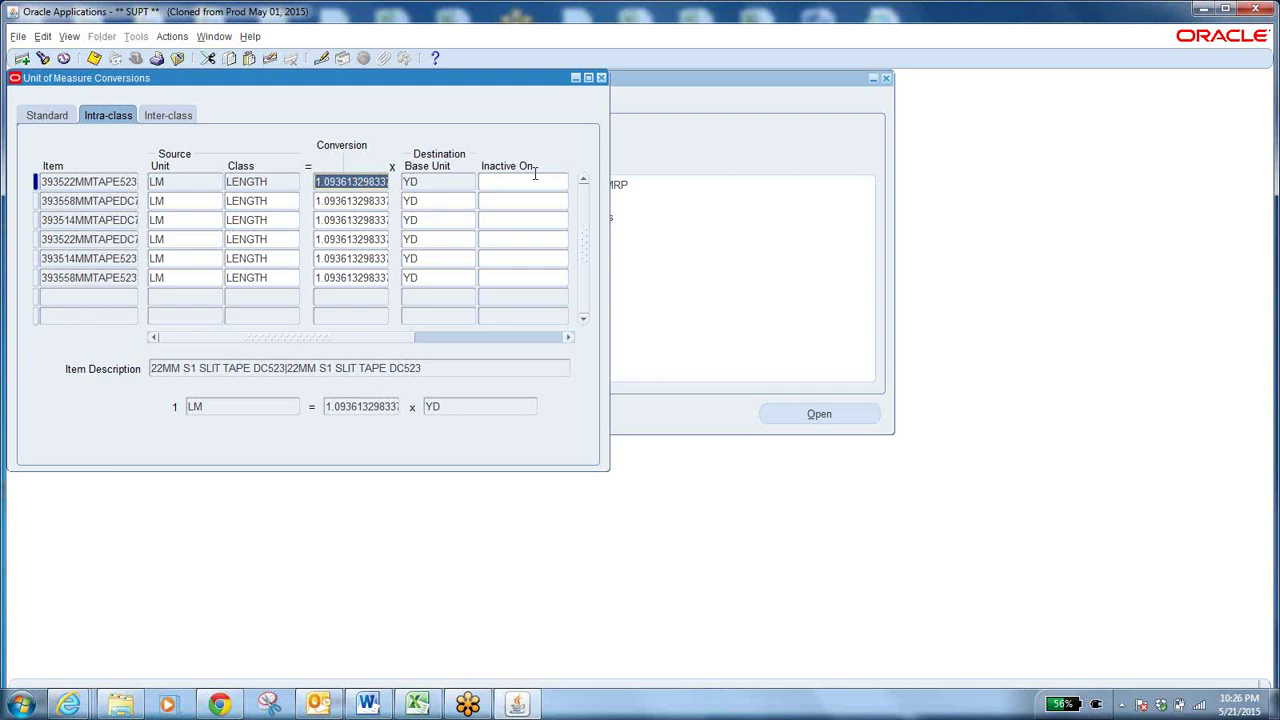
{"action": "left_click", "coordinate": [438, 181]}
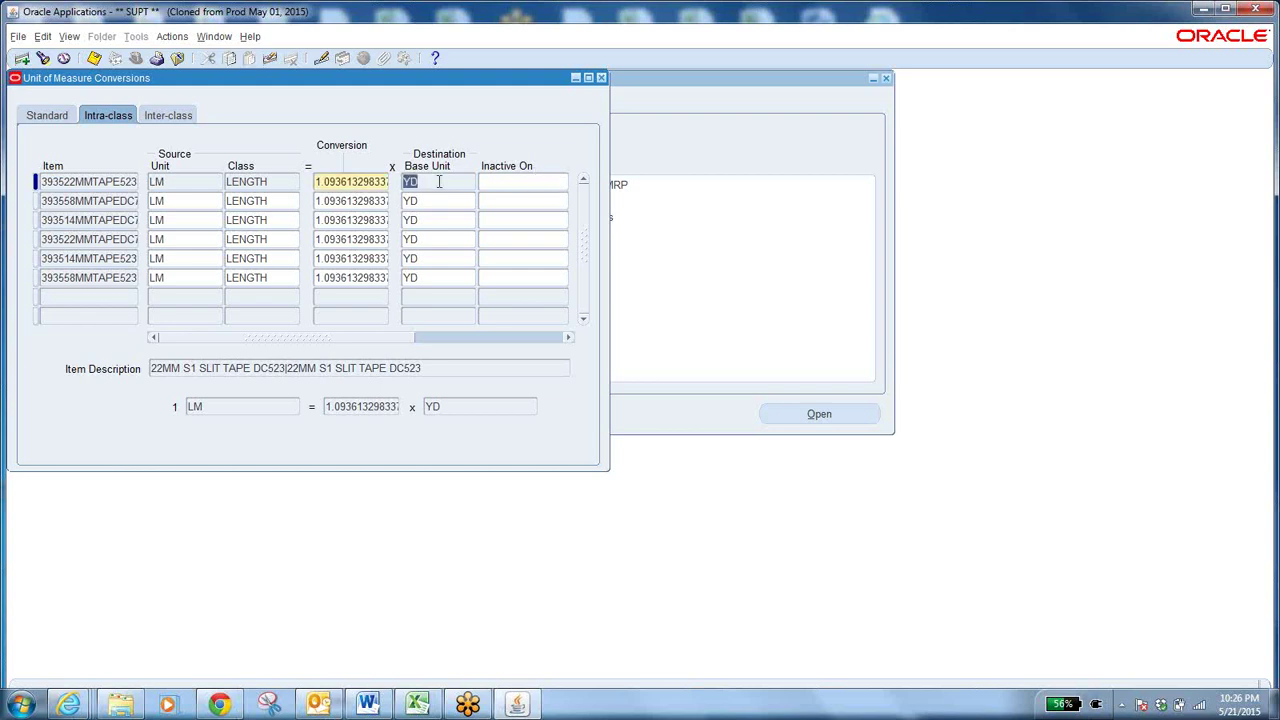
{"action": "left_click", "coordinate": [179, 181]}
{"action": "left_click", "coordinate": [111, 180]}
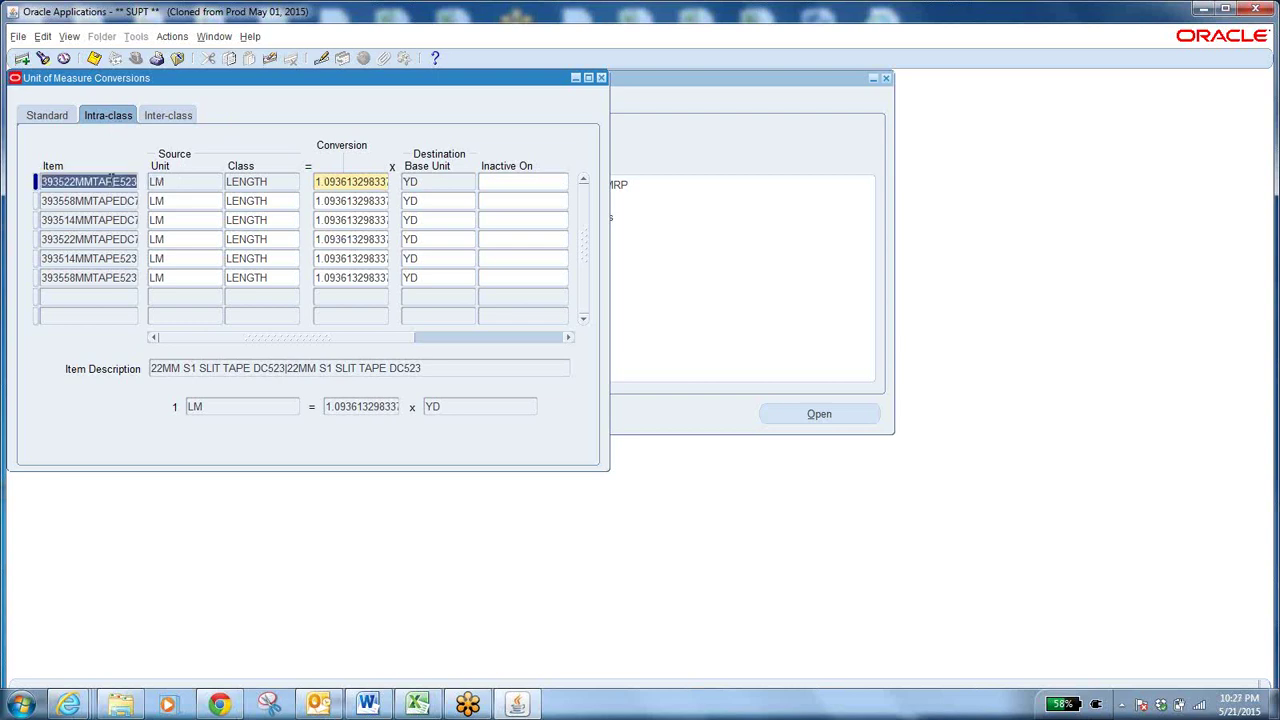
Step: Examine item 33570820A72R's inter-class conversion for FT2, covering its destination base unit, AREA class and conversion factor
{"action": "left_click", "coordinate": [164, 118]}
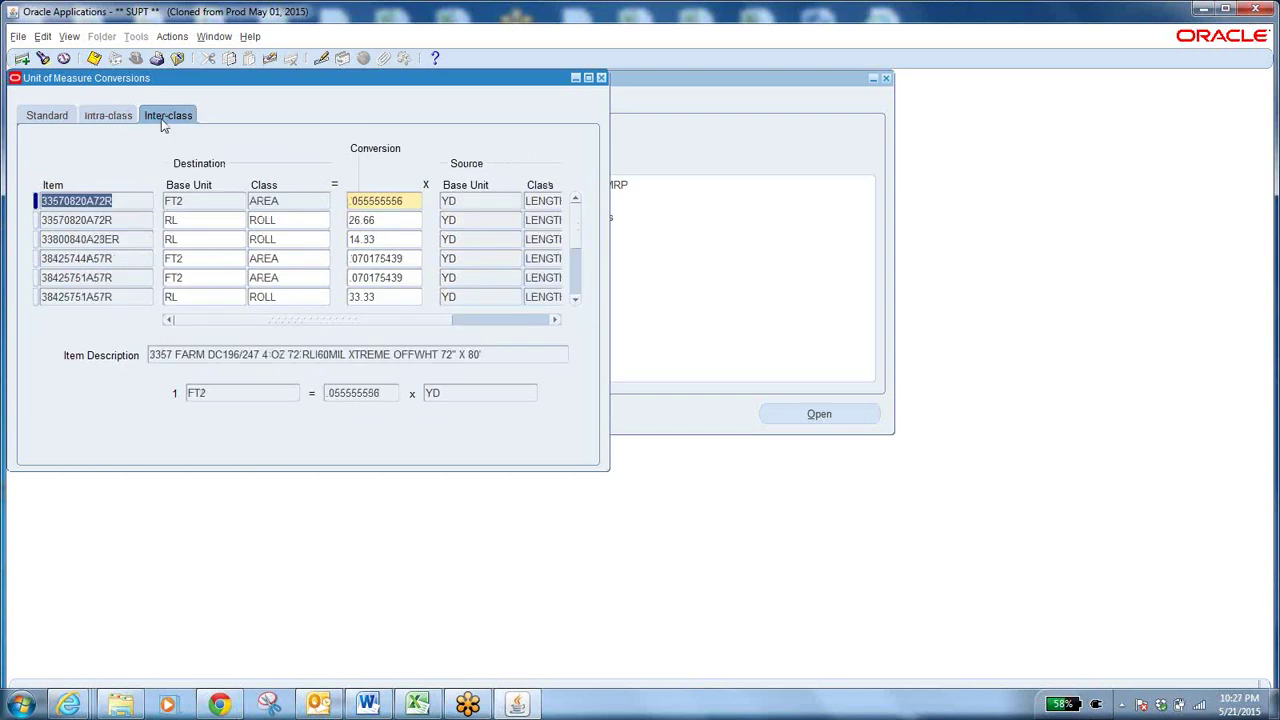
{"action": "left_click", "coordinate": [118, 201]}
{"action": "left_click_drag", "start_coordinate": [118, 201], "coordinate": [40, 201]}
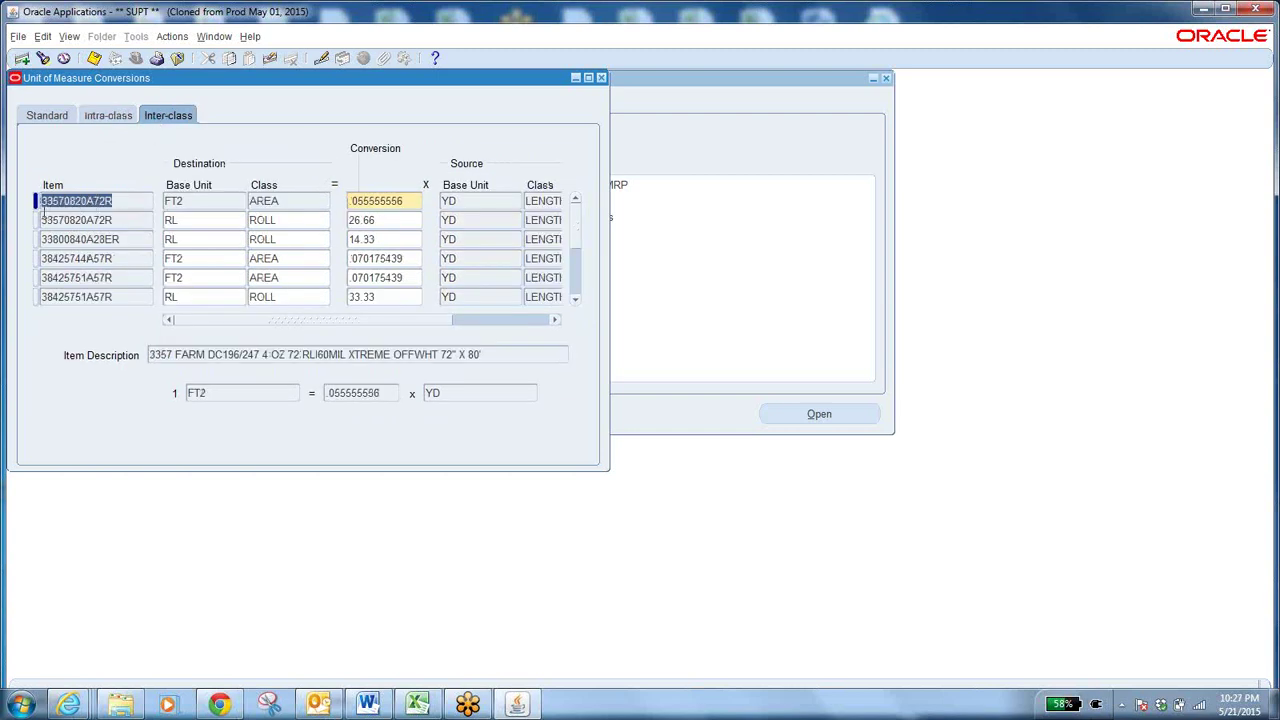
{"action": "double_click", "coordinate": [188, 202]}
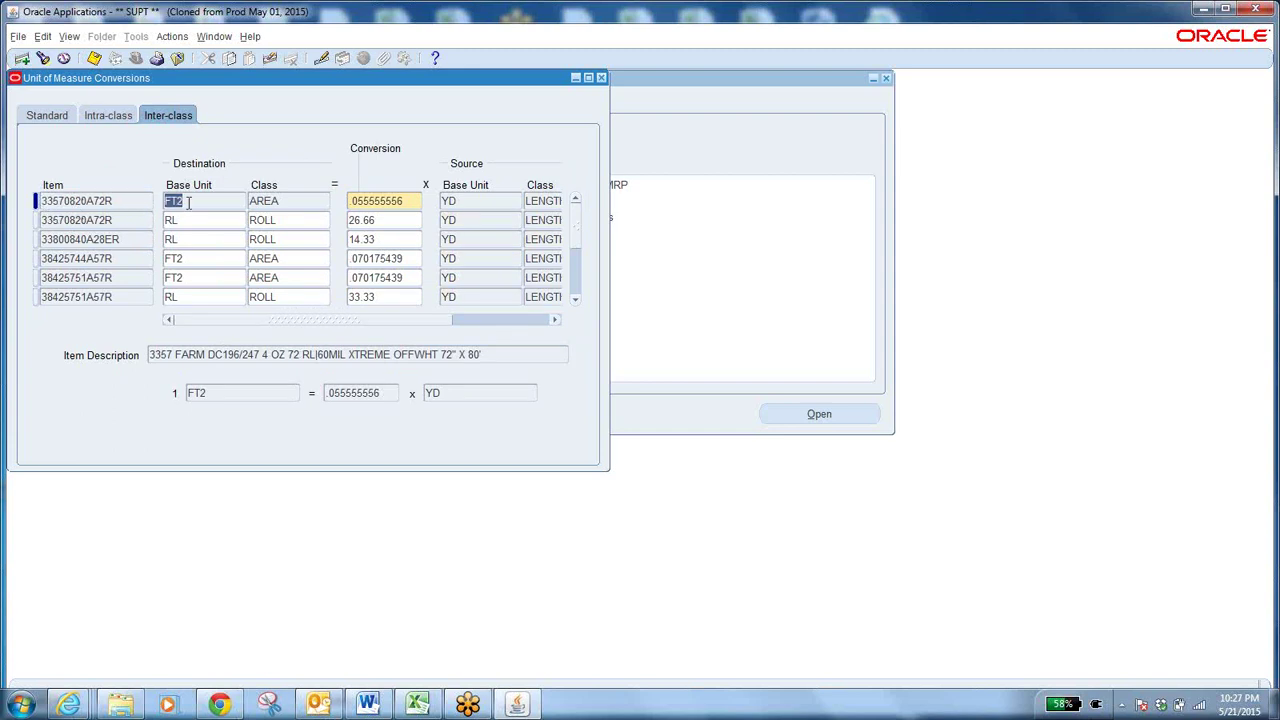
{"action": "double_click", "coordinate": [289, 201]}
{"action": "double_click", "coordinate": [418, 201]}
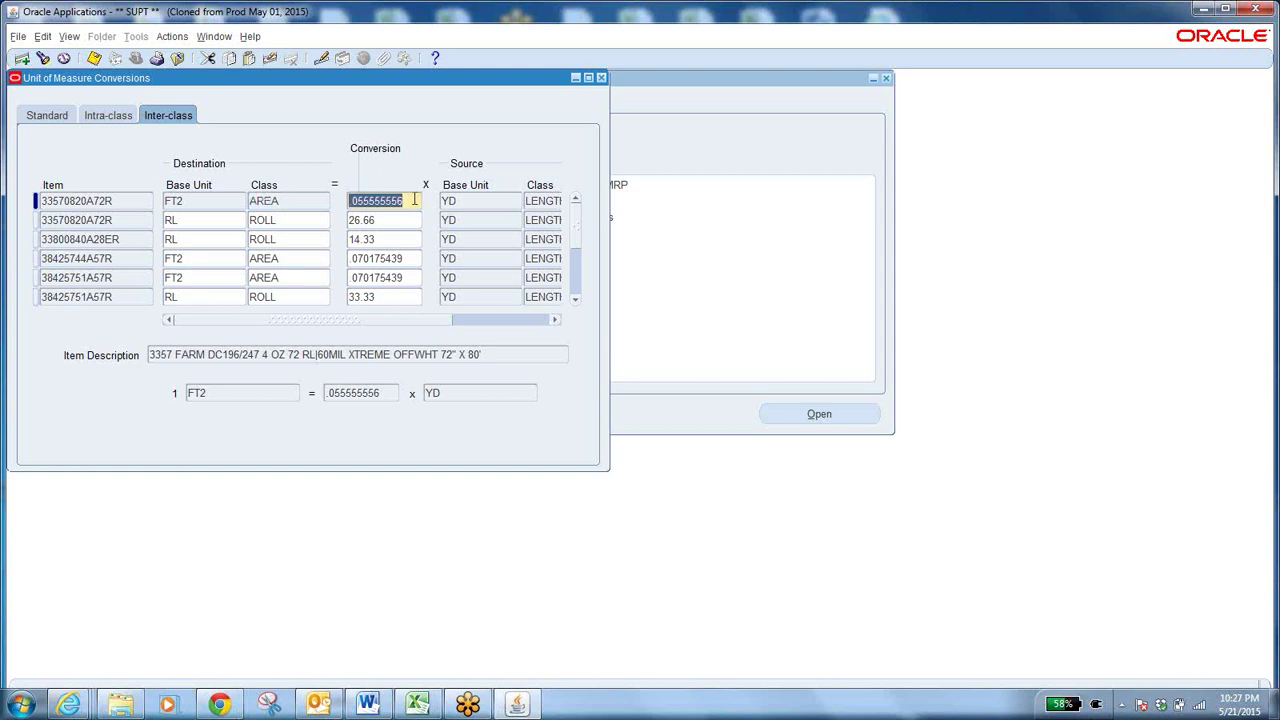
Step: Compare the first inter-class conversion's factor and FT2 destination unit and class with its source base unit YD
{"action": "left_click", "coordinate": [413, 200]}
{"action": "left_click_drag", "start_coordinate": [413, 200], "coordinate": [289, 215]}
{"action": "double_click", "coordinate": [477, 204]}
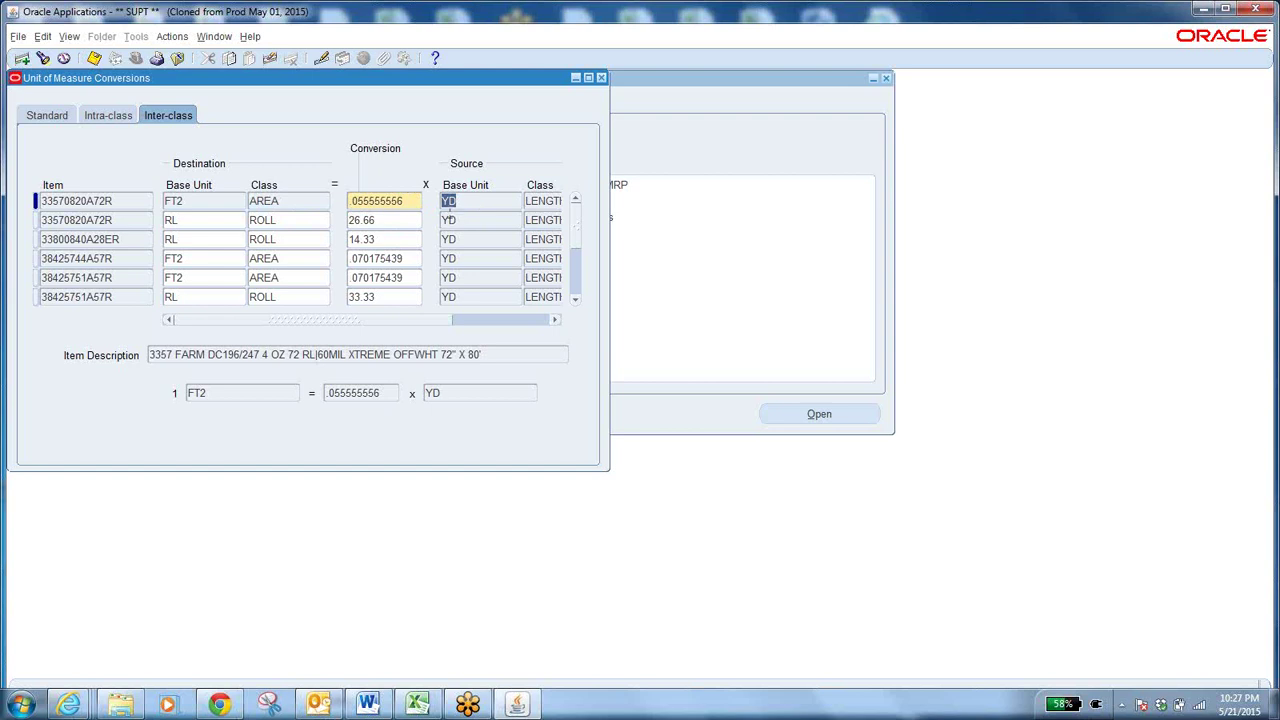
{"action": "left_click", "coordinate": [201, 203]}
{"action": "left_click", "coordinate": [287, 201]}
{"action": "left_click", "coordinate": [472, 200]}
Step: Examine item 33800840A28ER's inter-class conversion between RL and YD, then close the Unit of Measure Conversions form
{"action": "left_click", "coordinate": [212, 237]}
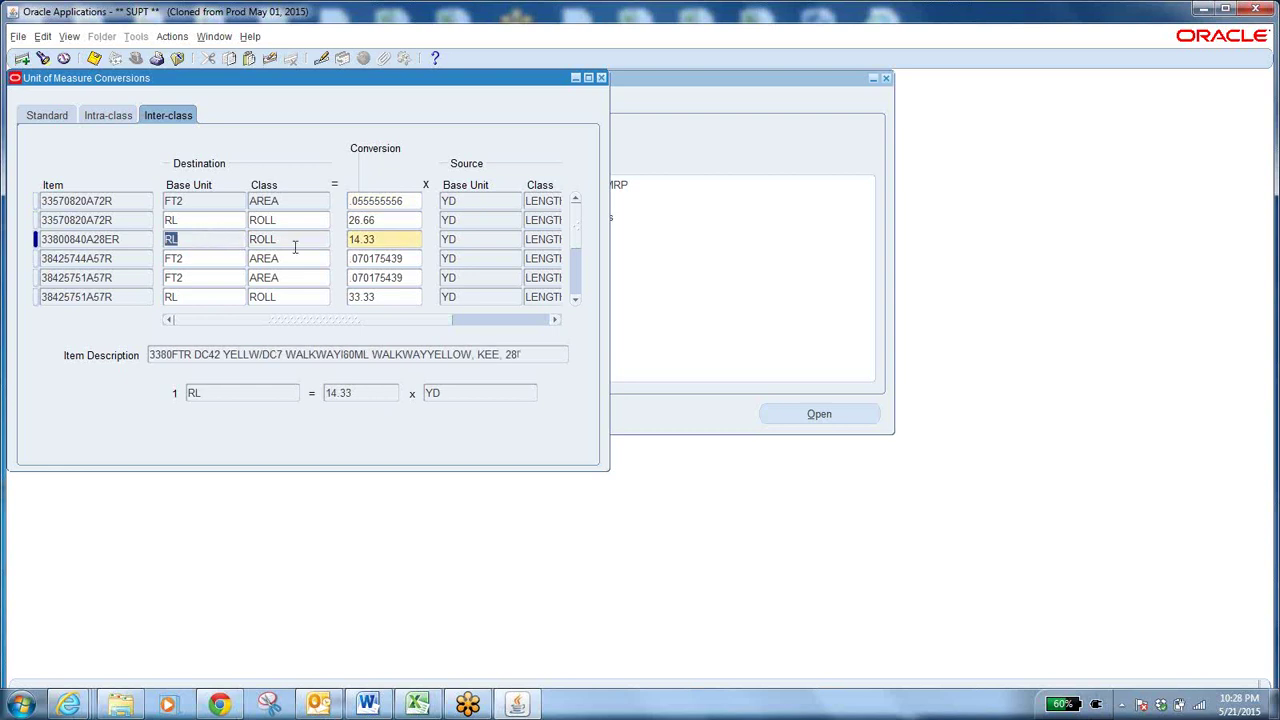
{"action": "left_click", "coordinate": [382, 240]}
{"action": "left_click", "coordinate": [295, 239]}
{"action": "left_click", "coordinate": [481, 243]}
{"action": "left_click", "coordinate": [391, 239]}
{"action": "left_click", "coordinate": [602, 78]}
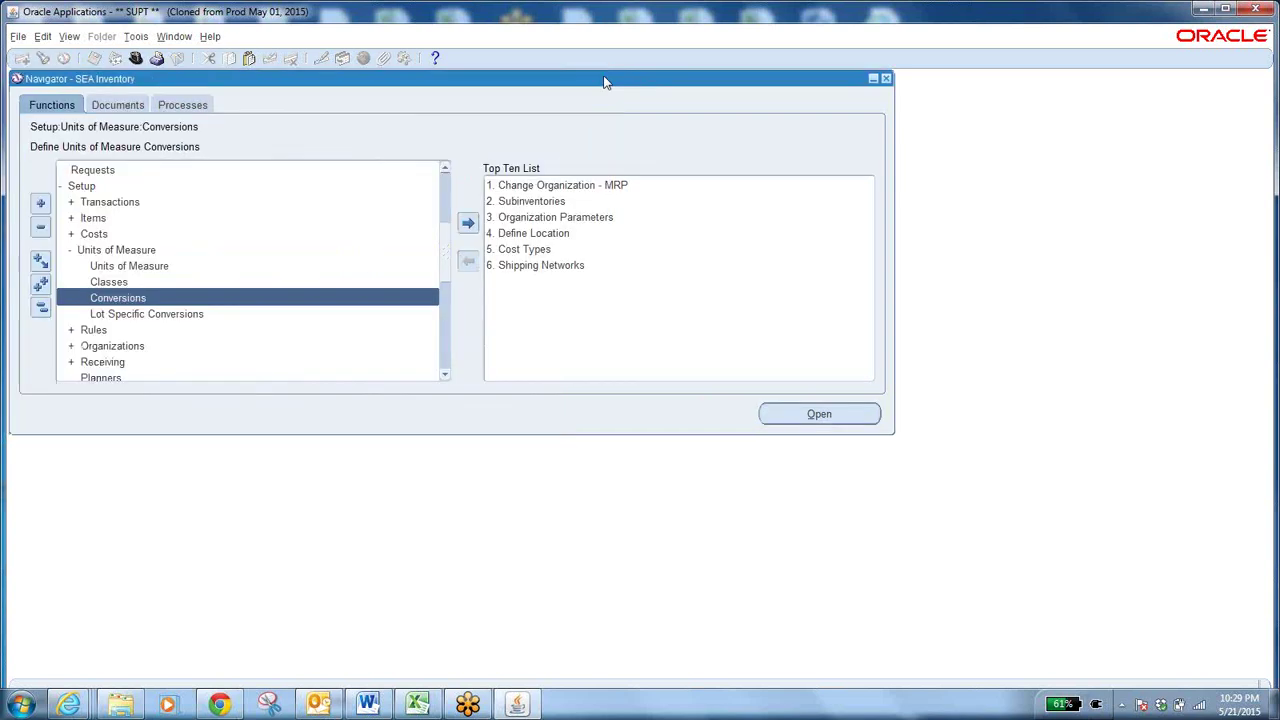
Step: Collapse the function tree, open the Inter-organization Transfer form to check its organization and To Org field, and close it
{"action": "left_click", "coordinate": [41, 308]}
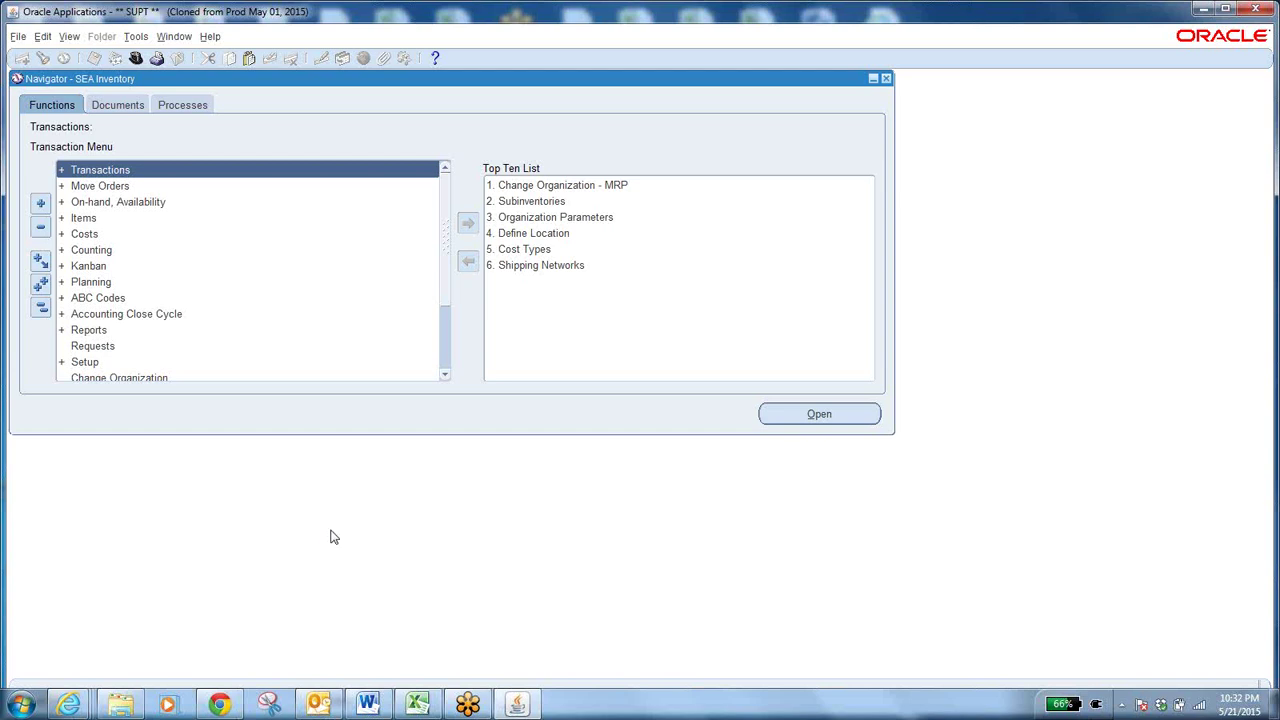
{"action": "double_click", "coordinate": [105, 172]}
{"action": "double_click", "coordinate": [170, 221]}
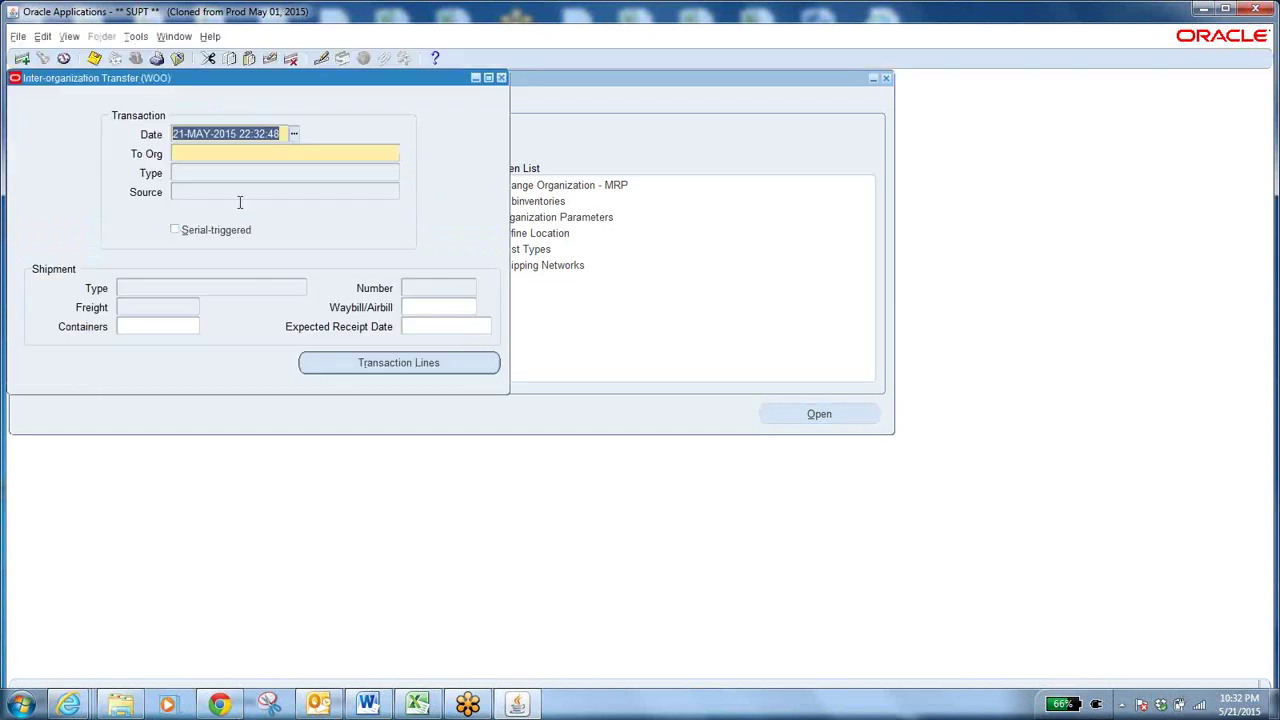
{"action": "left_click", "coordinate": [284, 153]}
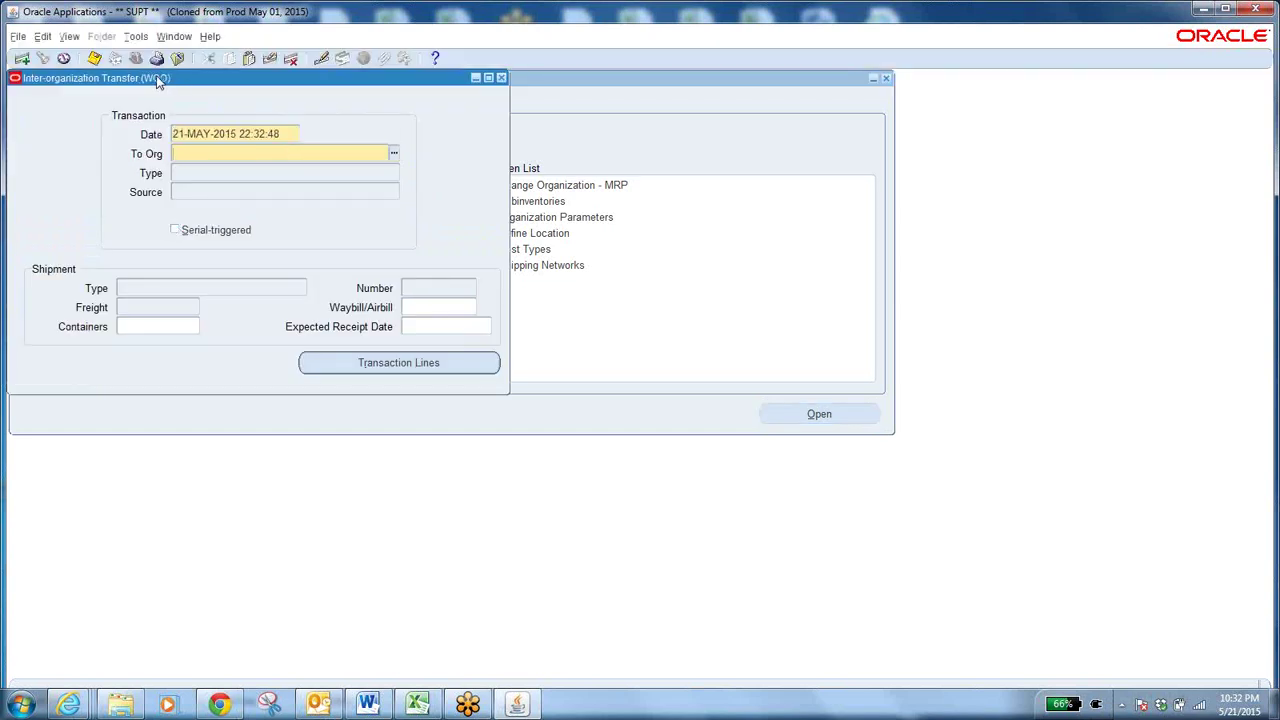
{"action": "left_click", "coordinate": [502, 78]}
Step: Change the working organization to WOO, Wooster Discrete
{"action": "double_click", "coordinate": [580, 185]}
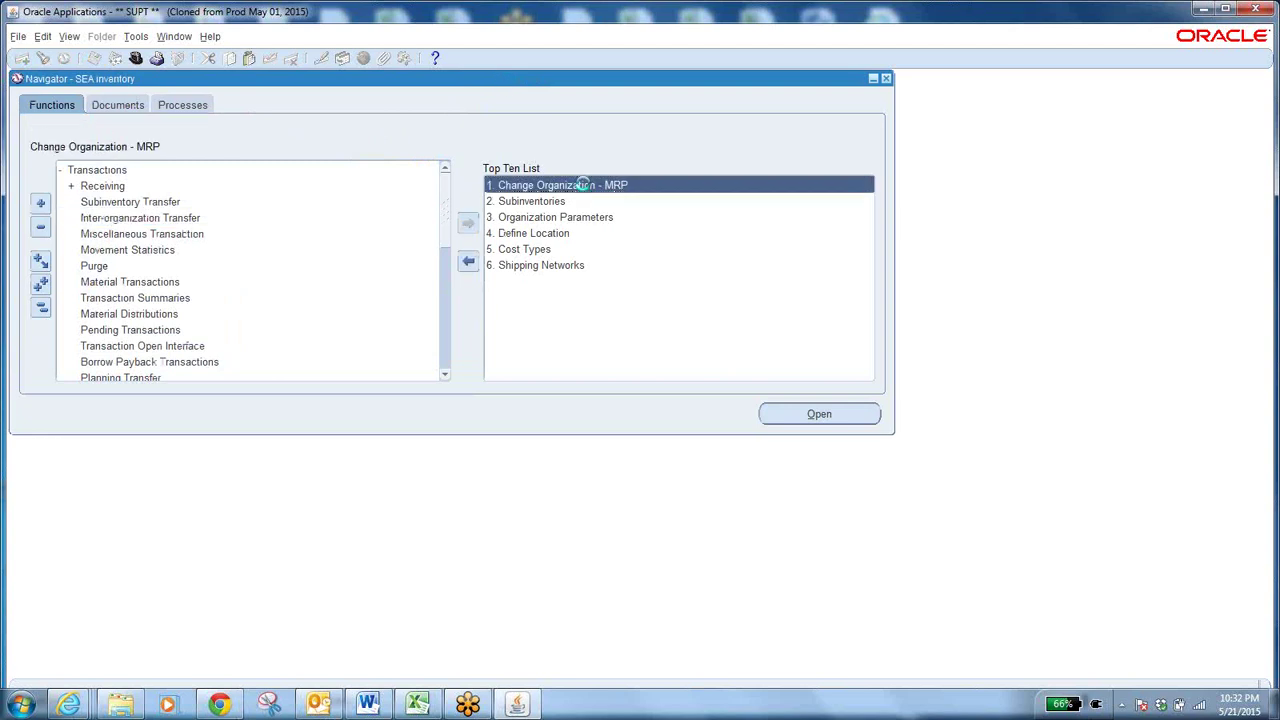
{"action": "left_click", "coordinate": [163, 389]}
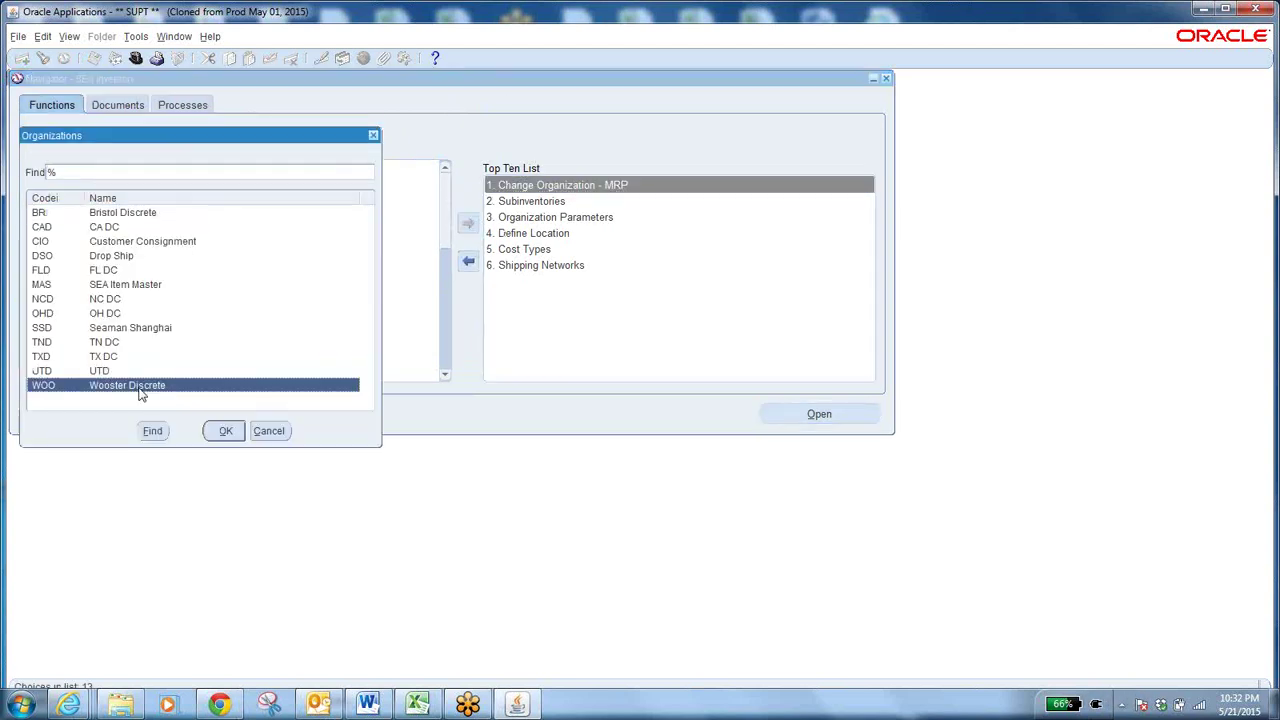
{"action": "left_click", "coordinate": [226, 431]}
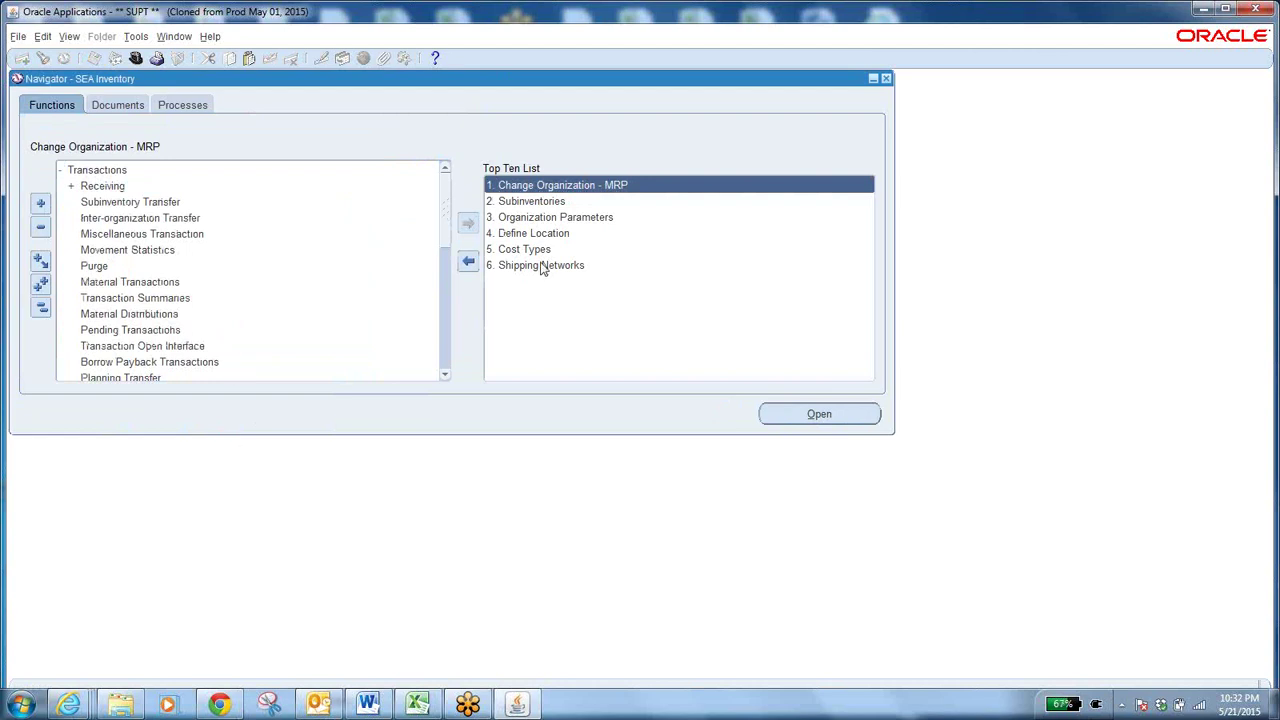
{"action": "left_click", "coordinate": [565, 186]}
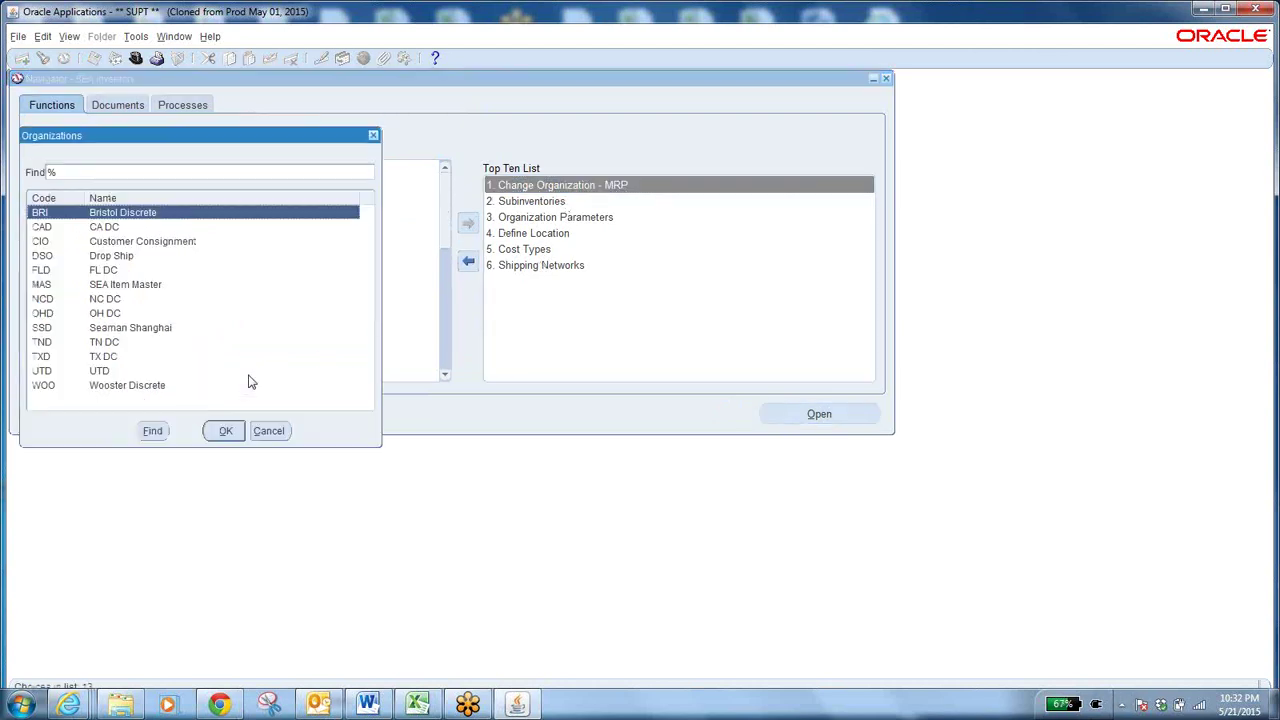
{"action": "left_click", "coordinate": [166, 390]}
{"action": "key", "text": "Up"}
{"action": "key", "text": "Up"}
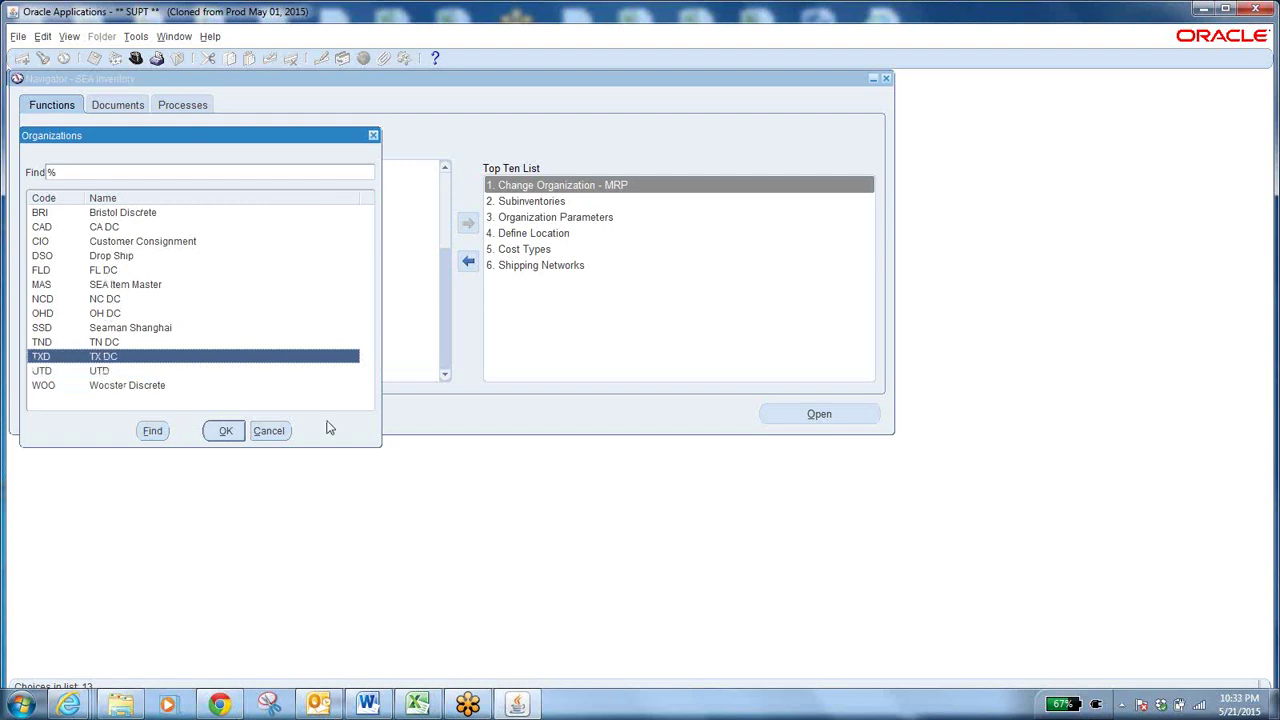
{"action": "left_click", "coordinate": [268, 430]}
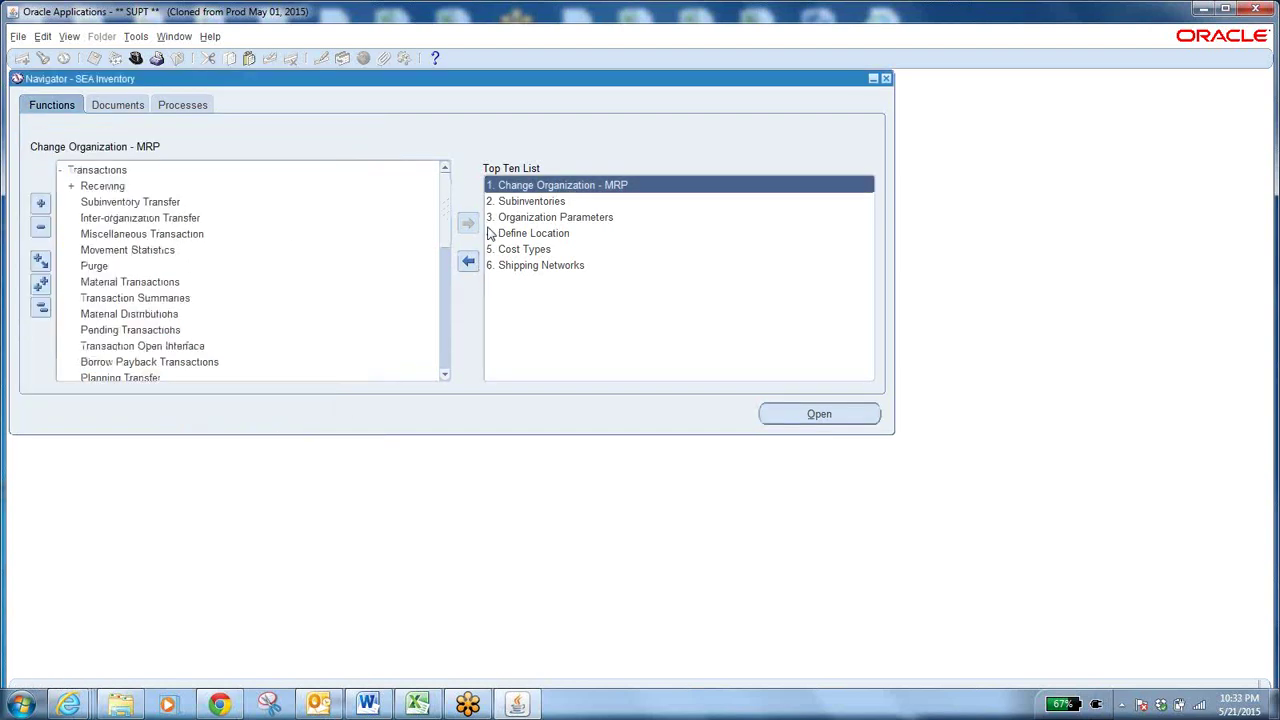
Step: Try to list the available destination organizations for an inter-organization transfer from WOO, then close the transfer form
{"action": "double_click", "coordinate": [183, 222]}
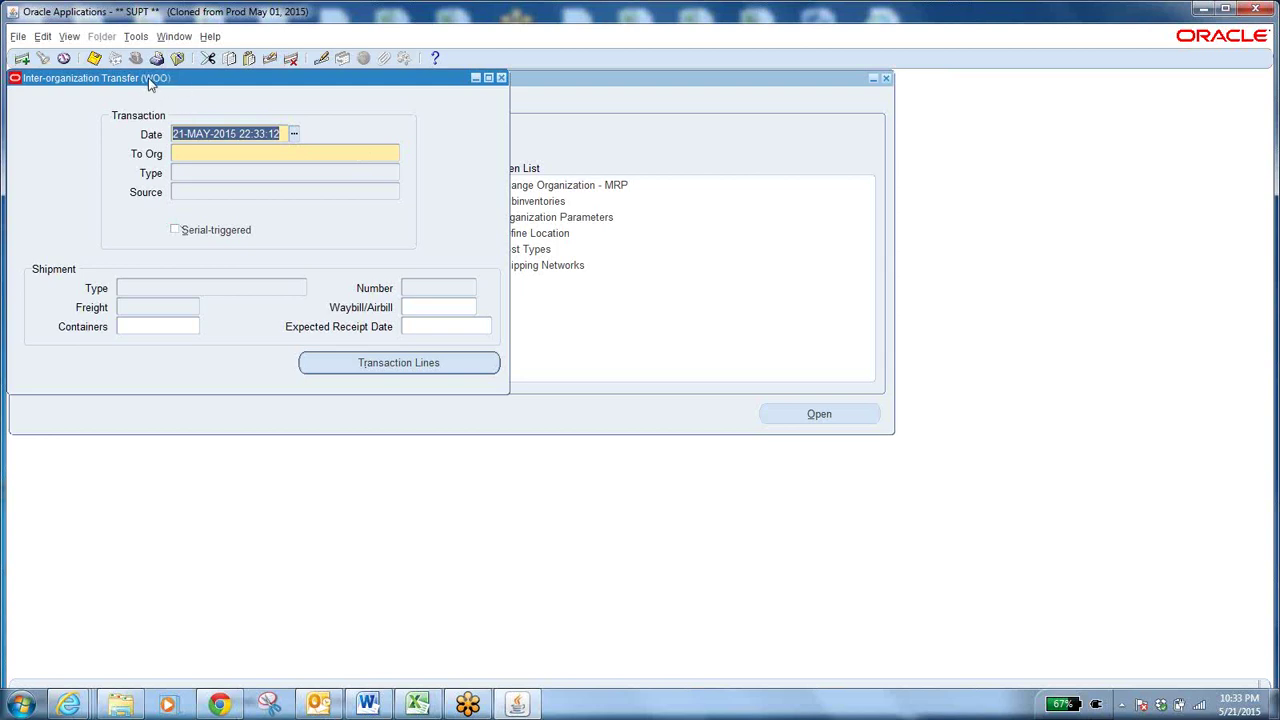
{"action": "left_click", "coordinate": [297, 154]}
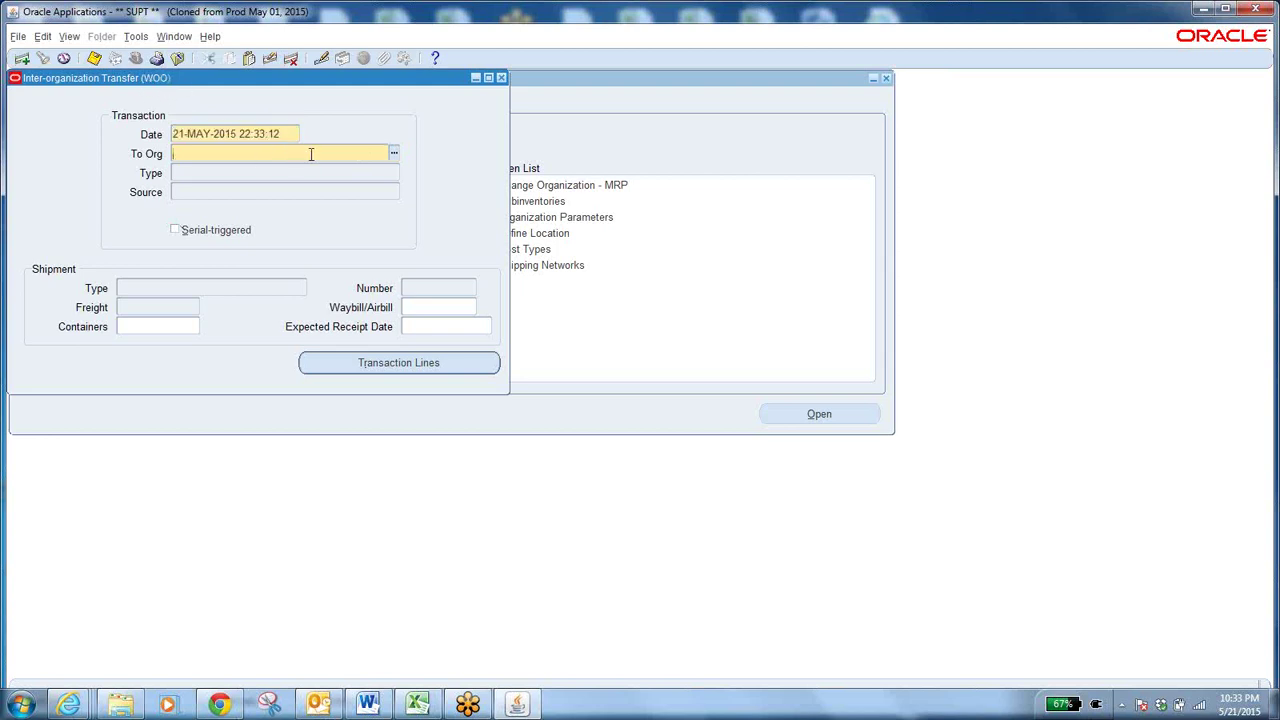
{"action": "left_click", "coordinate": [394, 156]}
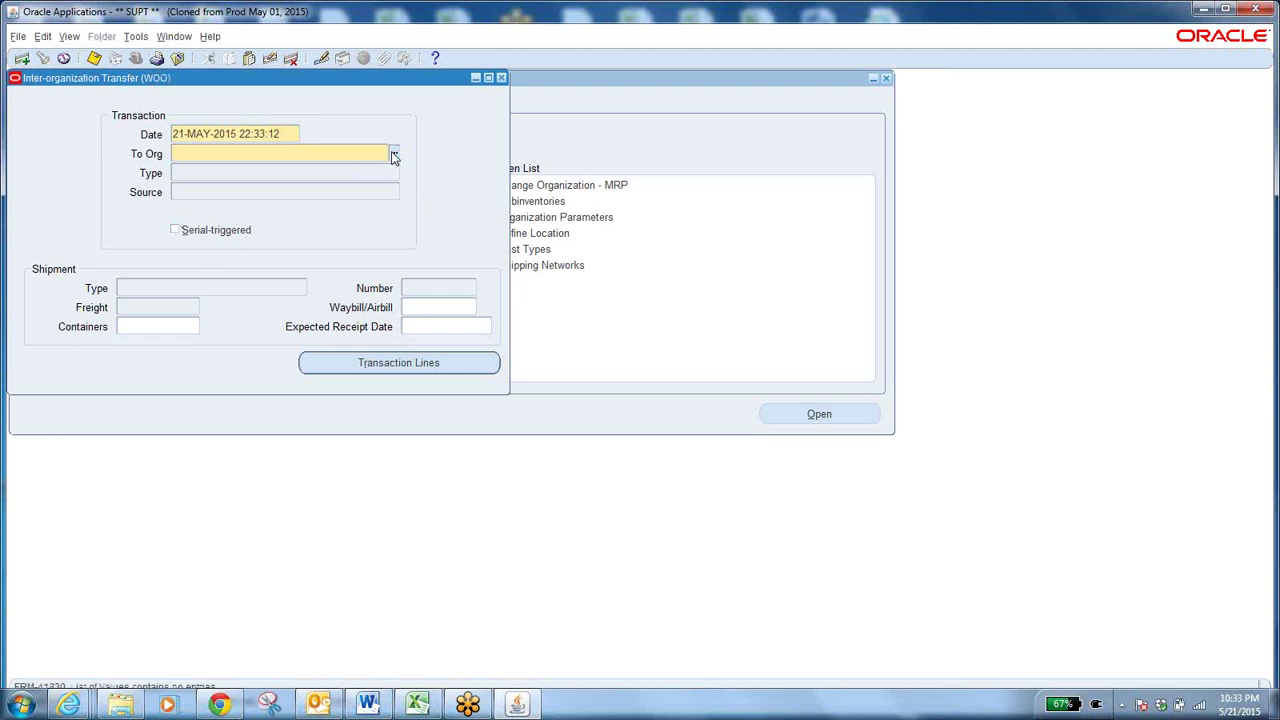
{"action": "left_click", "coordinate": [394, 157]}
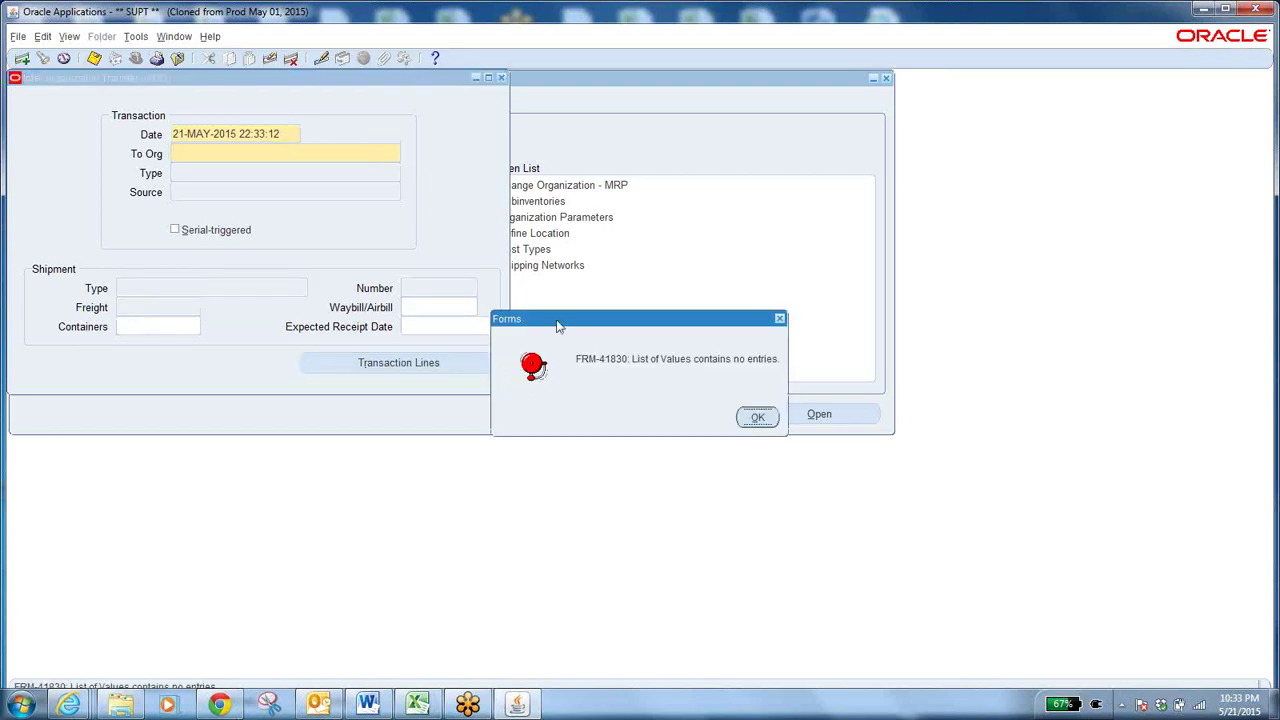
{"action": "left_click", "coordinate": [762, 419]}
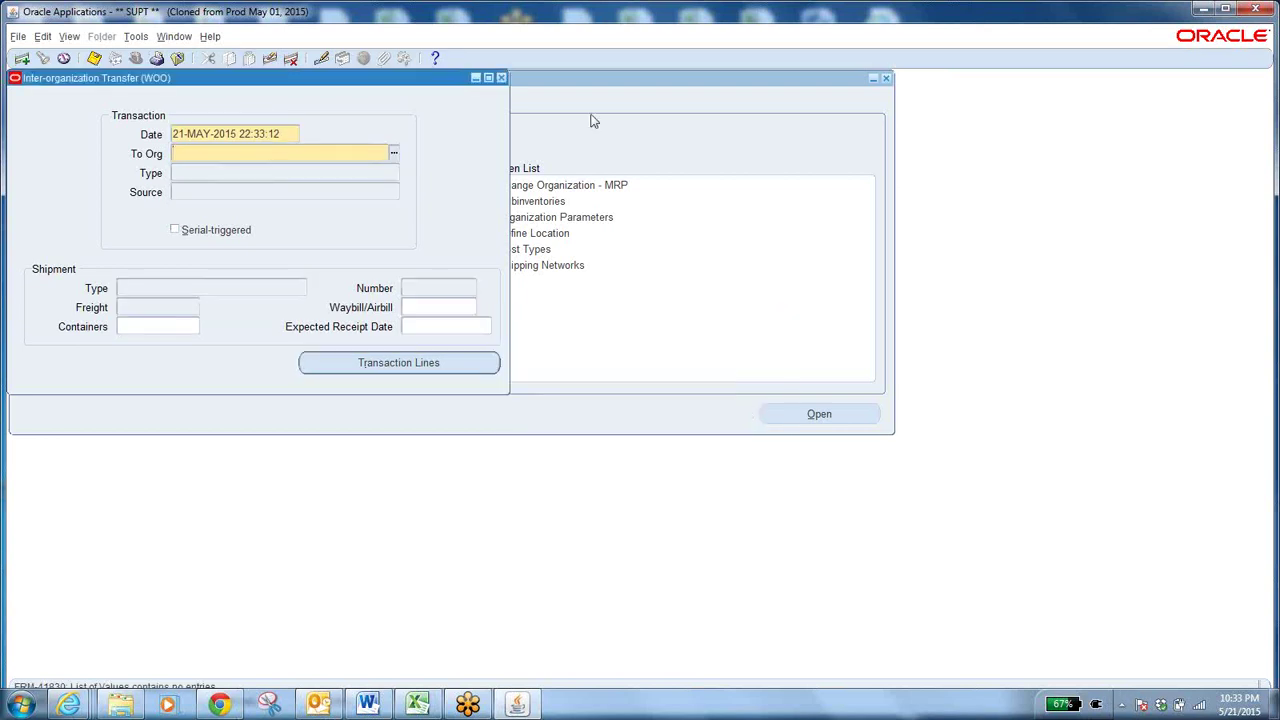
{"action": "left_click", "coordinate": [501, 78]}
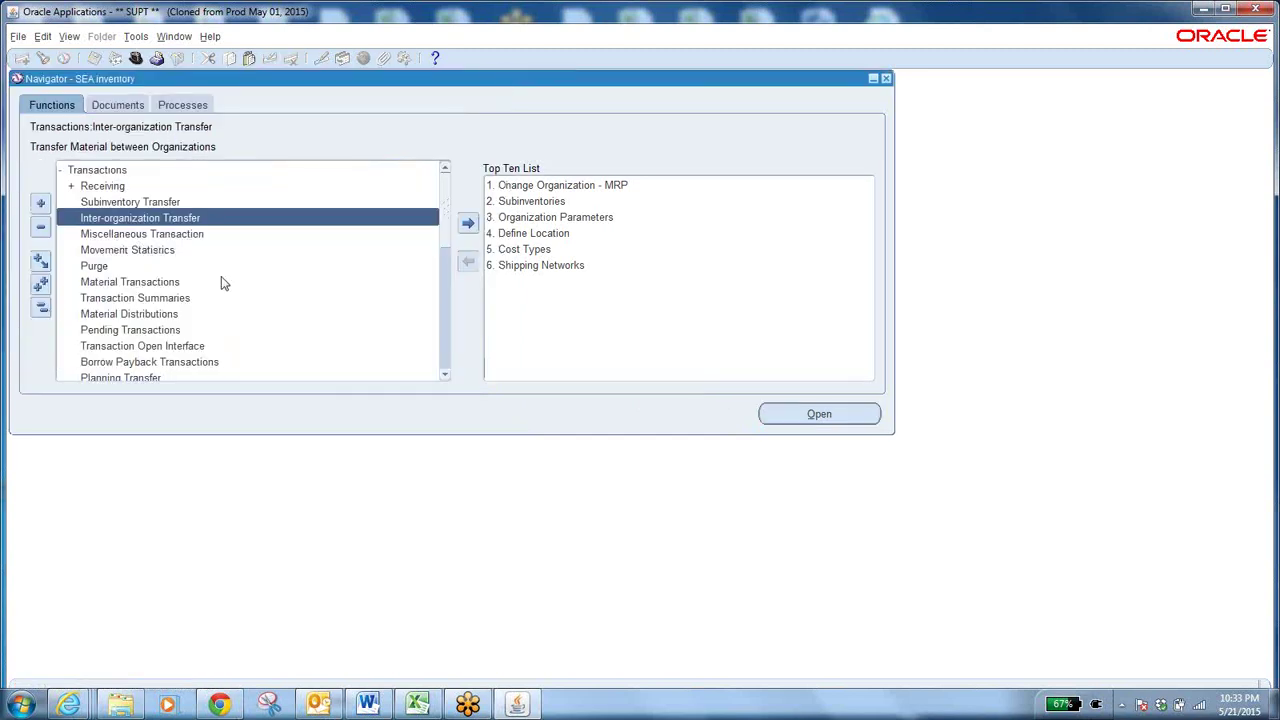
Step: Locate Shipping Networks among the organization setup functions and open the Shipping Networks form for Wooster Discrete
{"action": "left_click", "coordinate": [41, 308]}
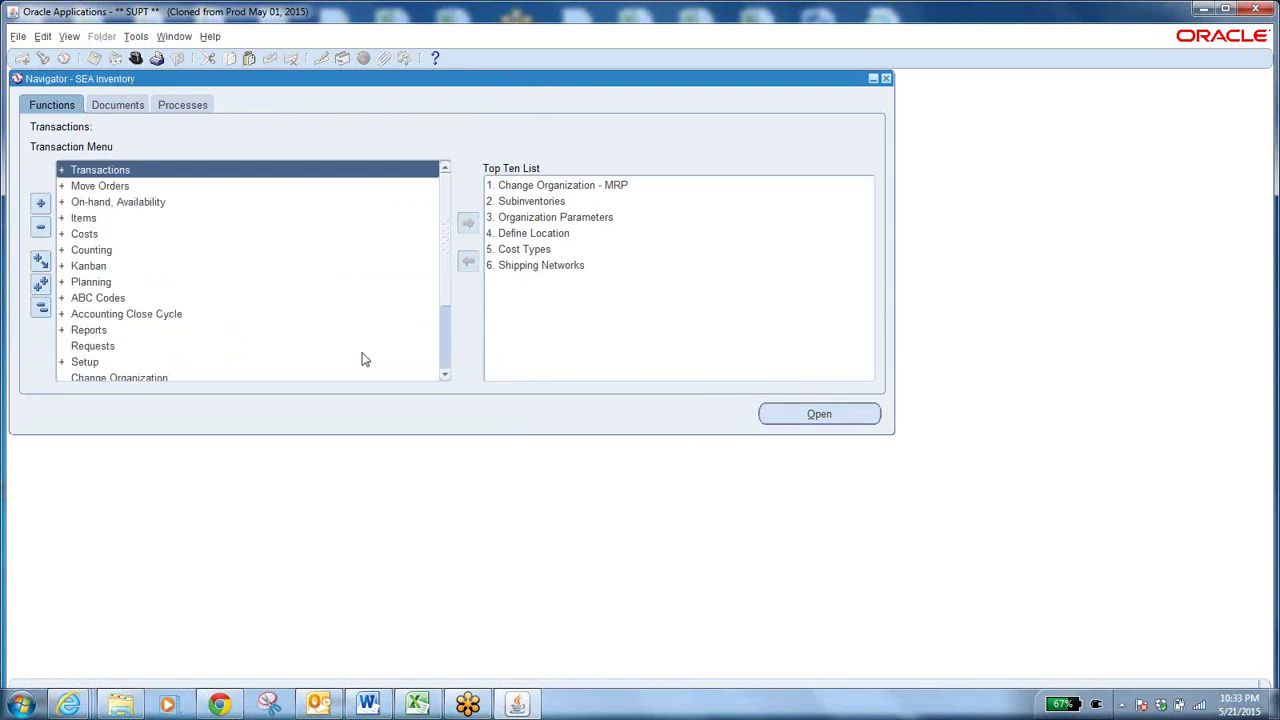
{"action": "left_click", "coordinate": [445, 376]}
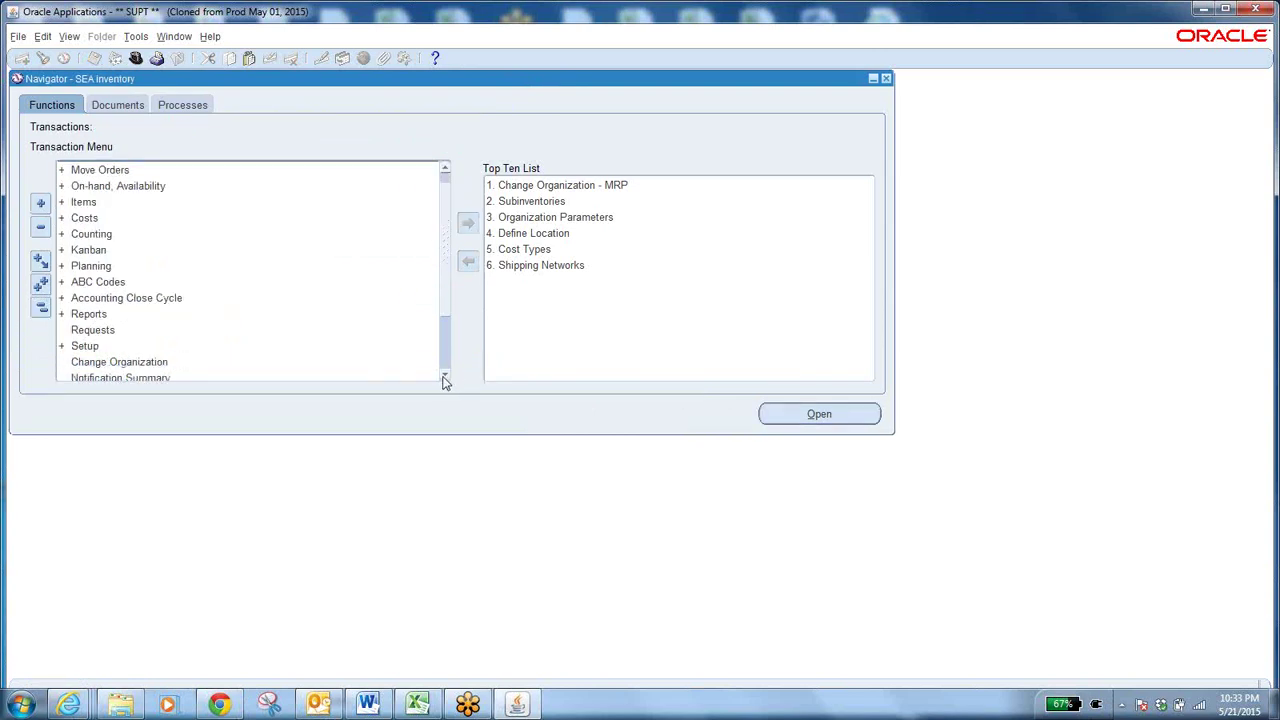
{"action": "double_click", "coordinate": [85, 346]}
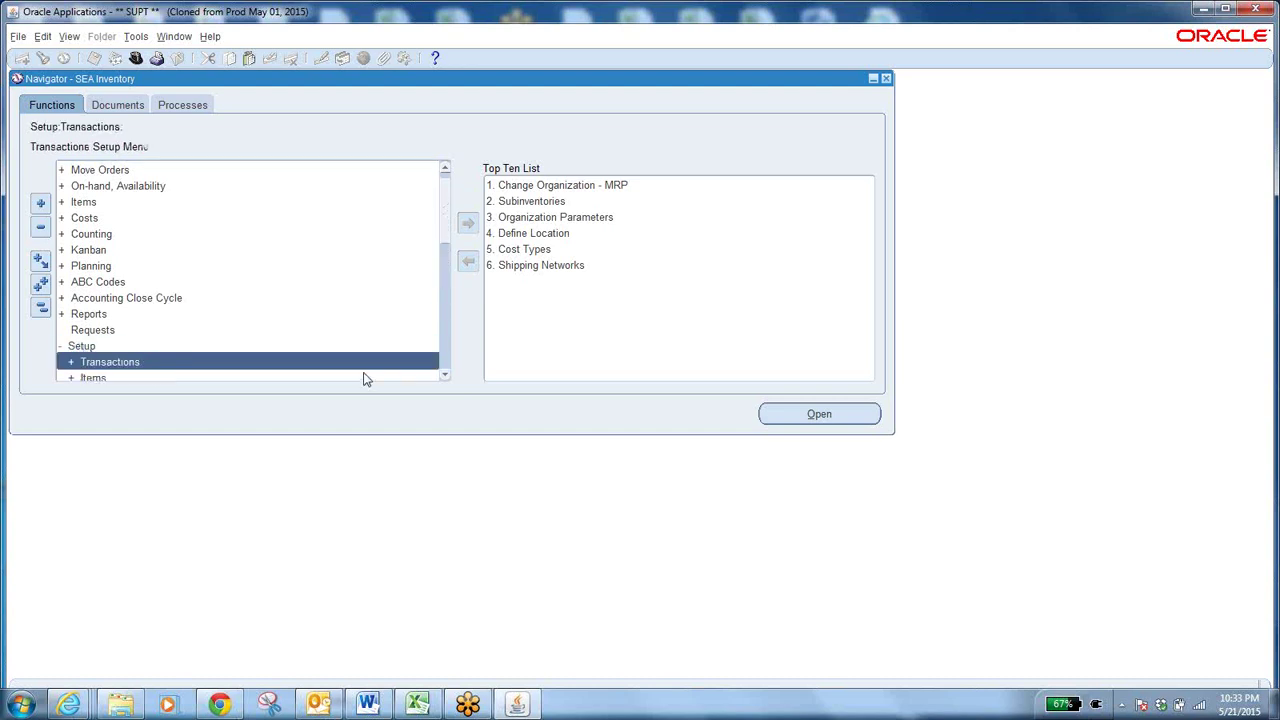
{"action": "left_click", "coordinate": [445, 376]}
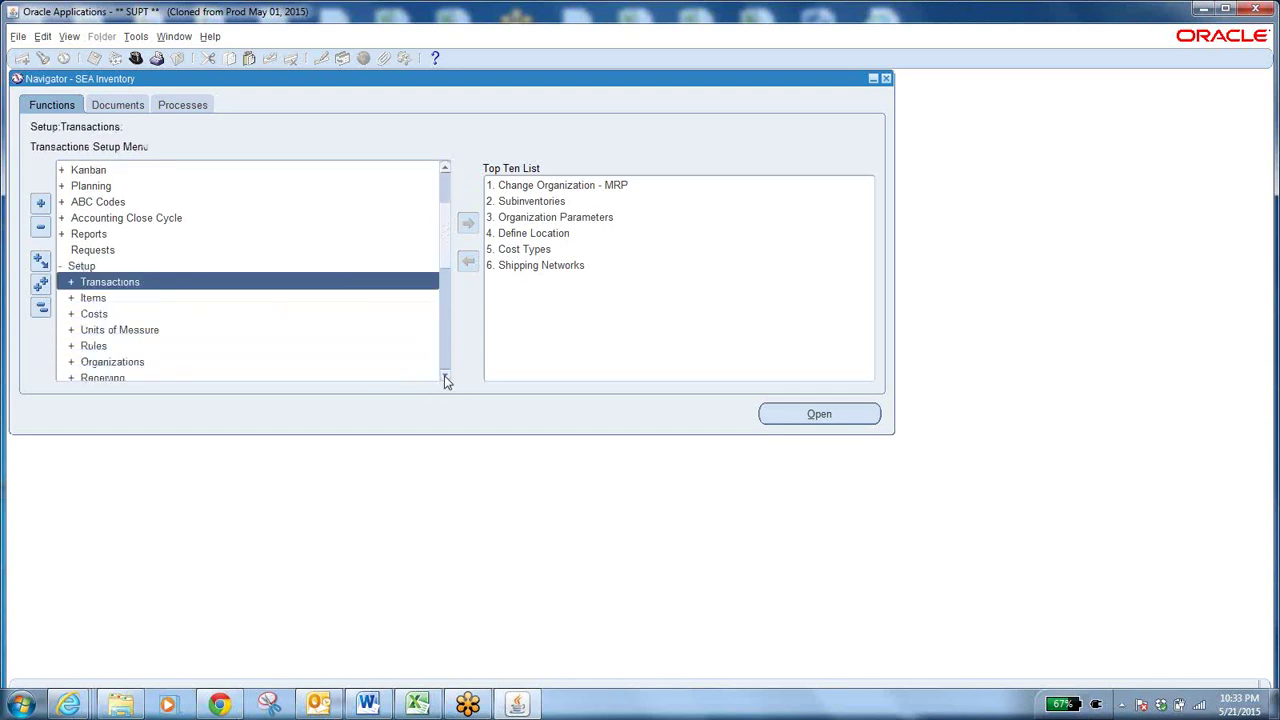
{"action": "left_click", "coordinate": [446, 377]}
{"action": "left_click", "coordinate": [446, 377]}
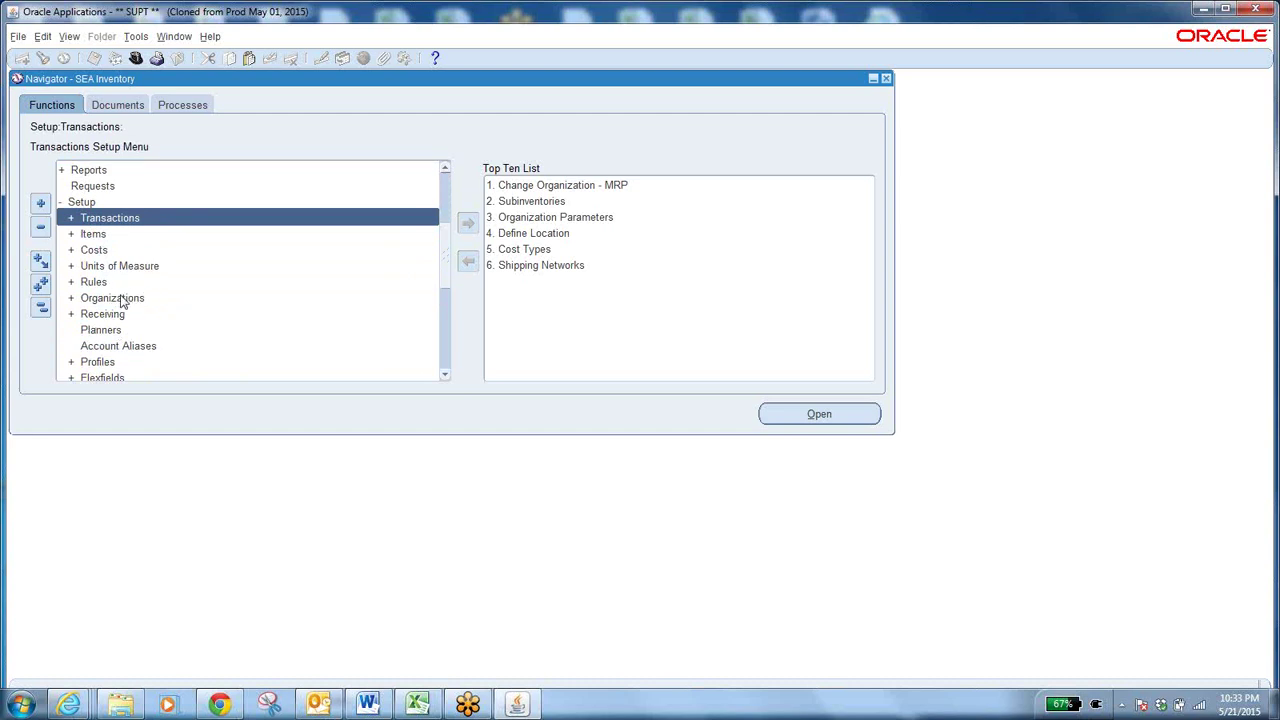
{"action": "double_click", "coordinate": [120, 299]}
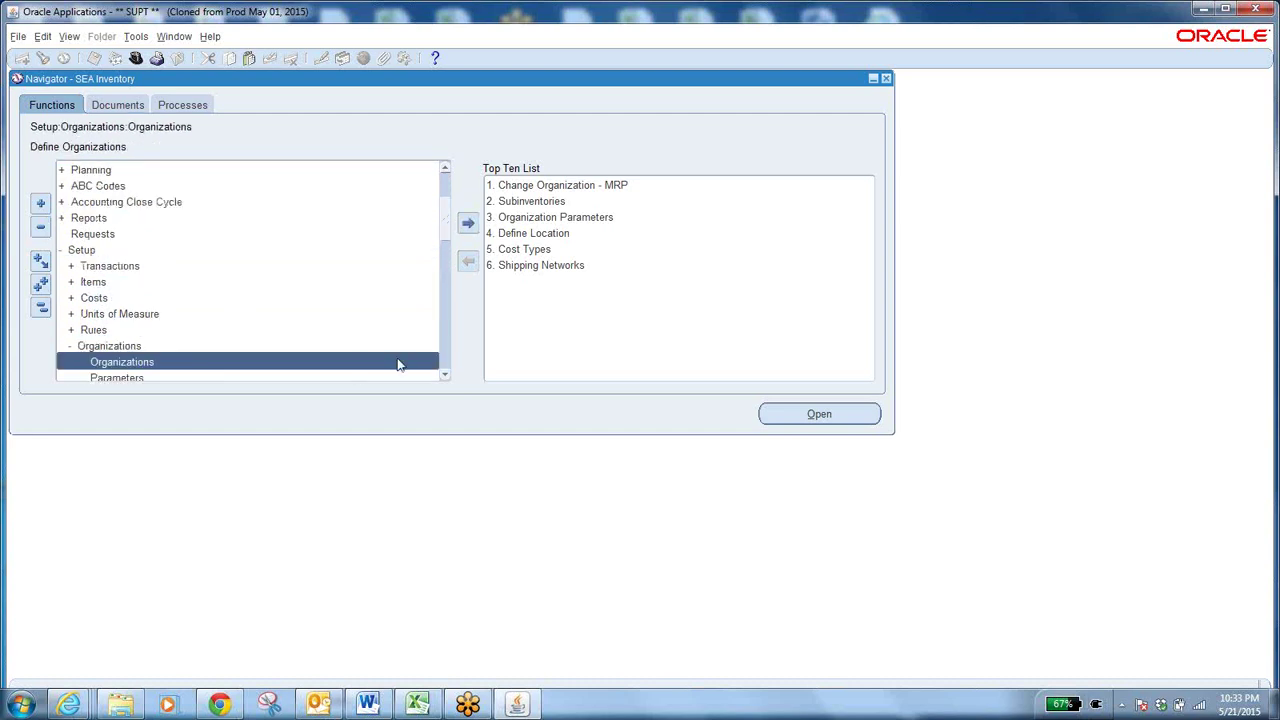
{"action": "left_click_drag", "start_coordinate": [446, 378], "coordinate": [446, 378]}
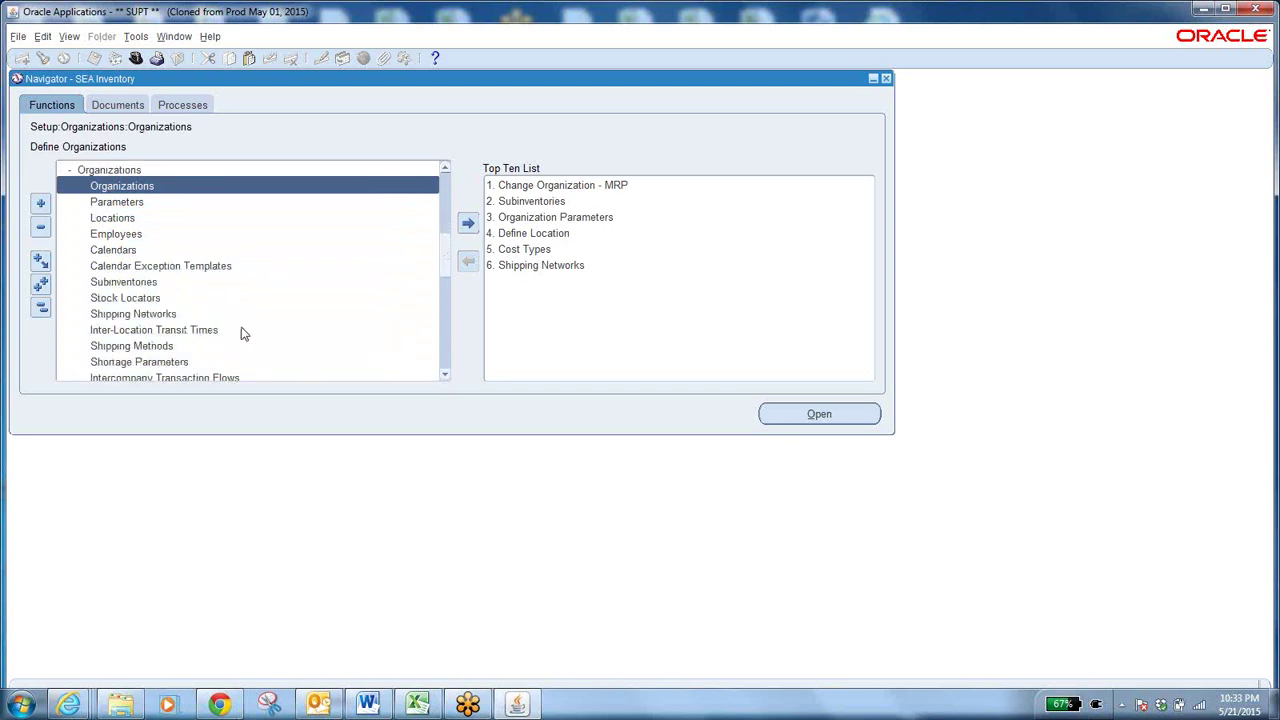
{"action": "left_click", "coordinate": [155, 316]}
{"action": "left_click", "coordinate": [522, 267]}
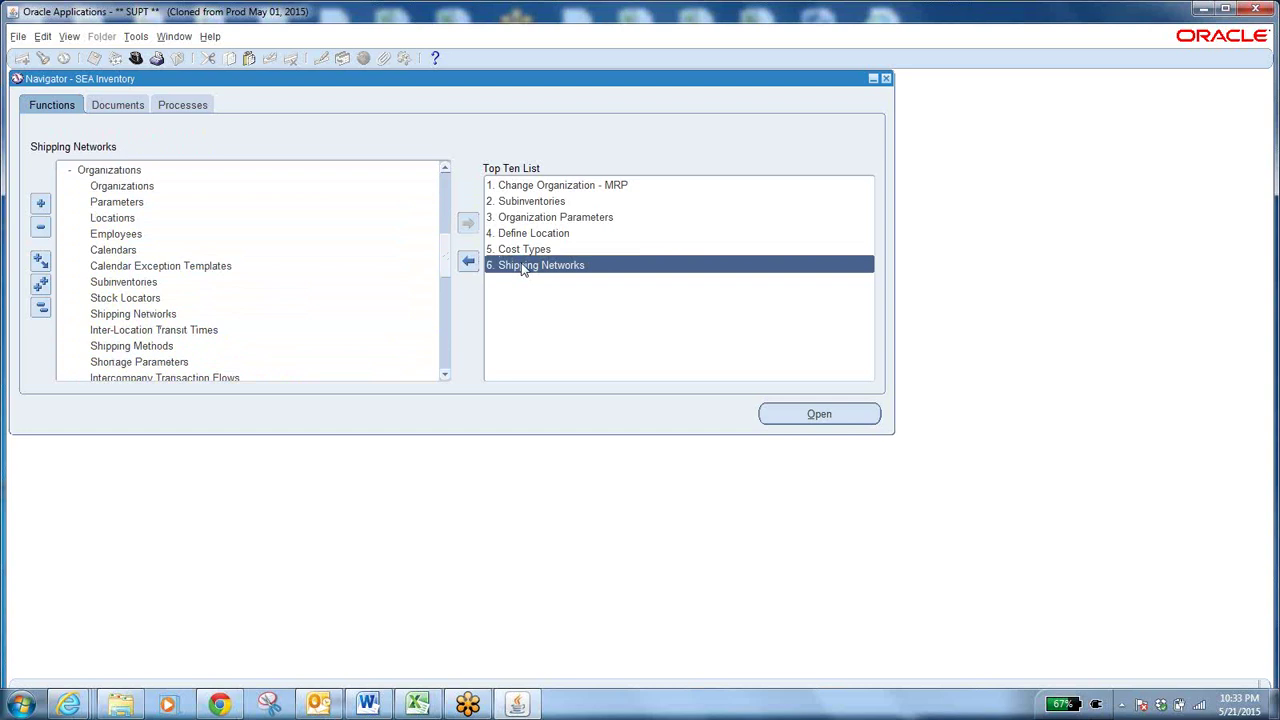
{"action": "double_click", "coordinate": [522, 267]}
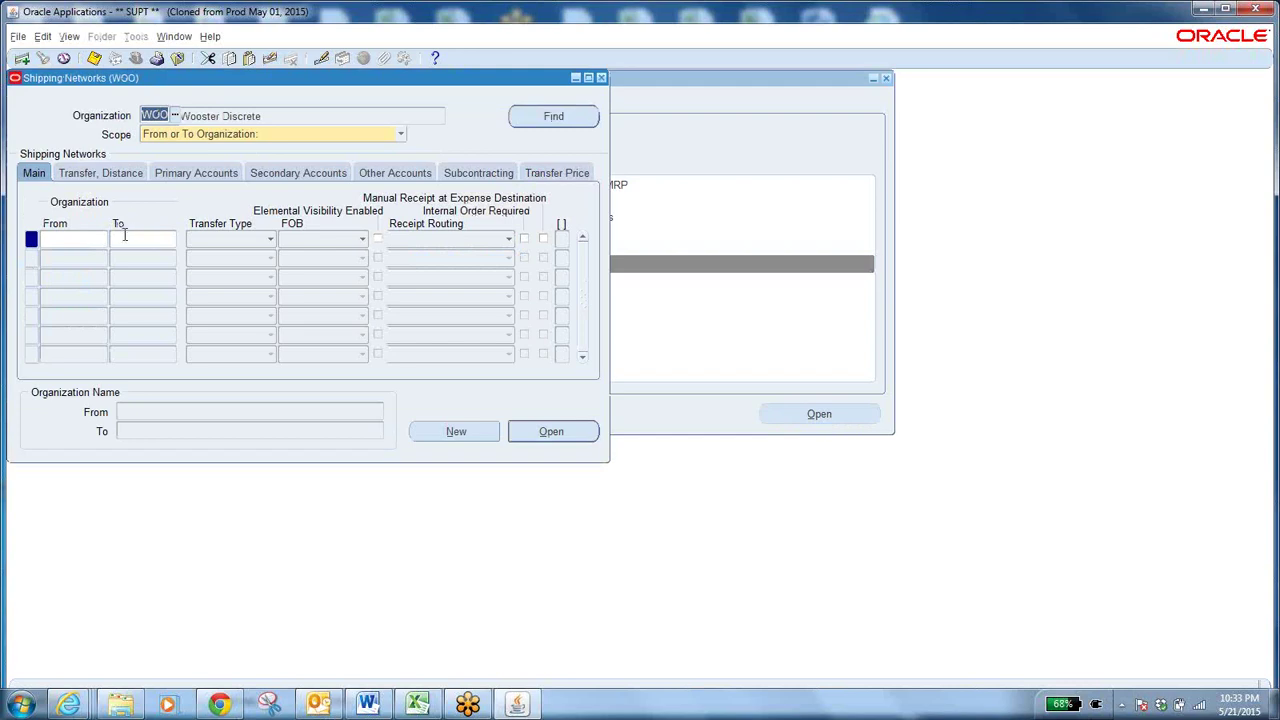
Step: Find the shipping networks from or to WOO, dismiss the accounting flexfield, and examine the BRI to WOO network
{"action": "left_click", "coordinate": [553, 117]}
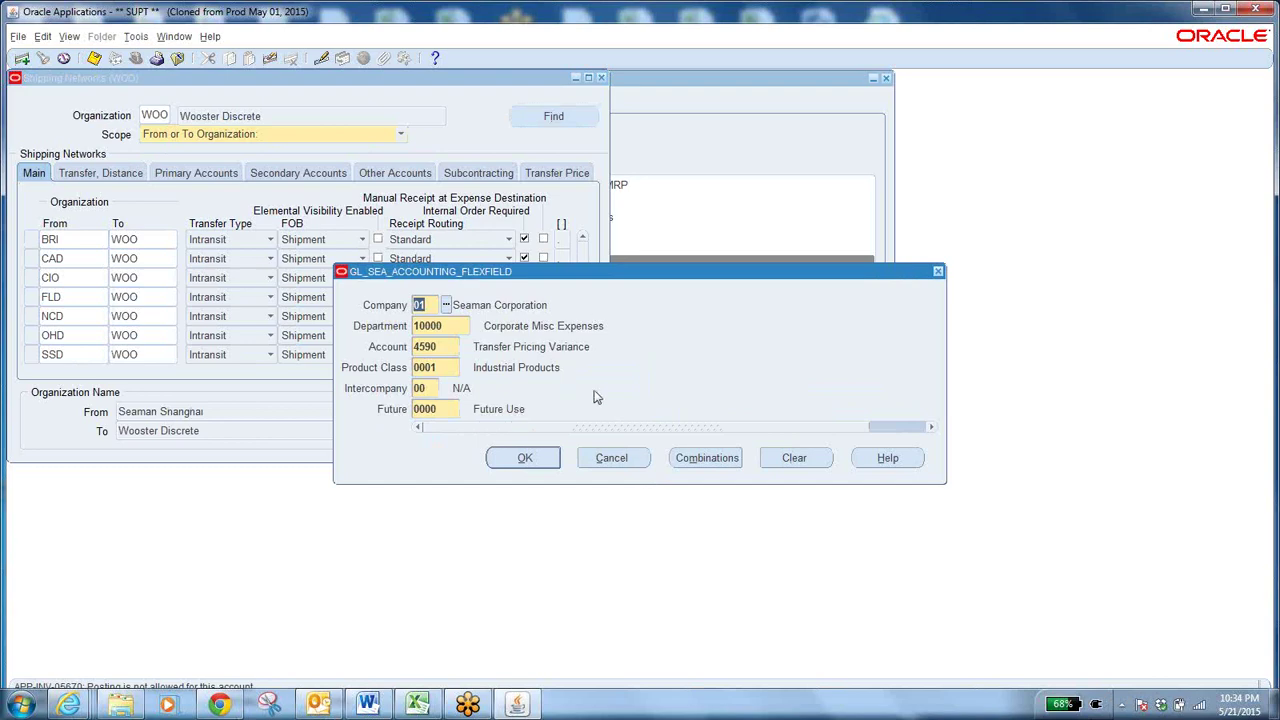
{"action": "left_click", "coordinate": [618, 457]}
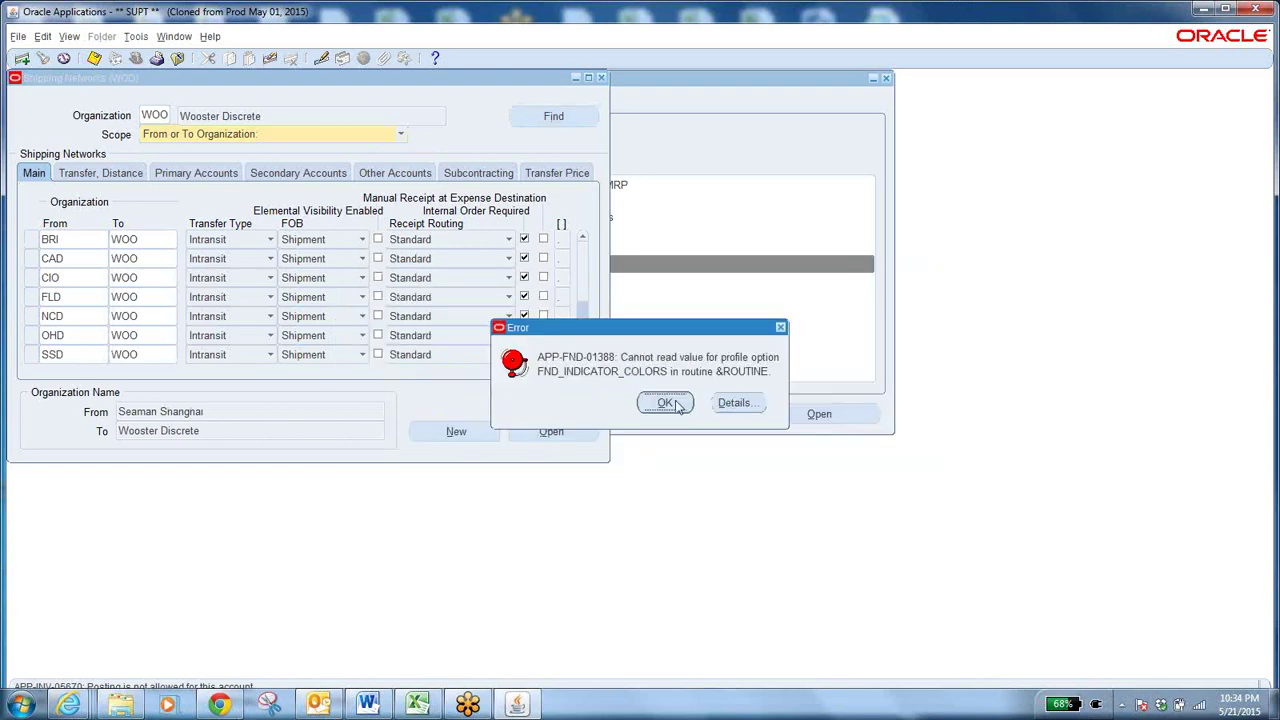
{"action": "left_click", "coordinate": [665, 403]}
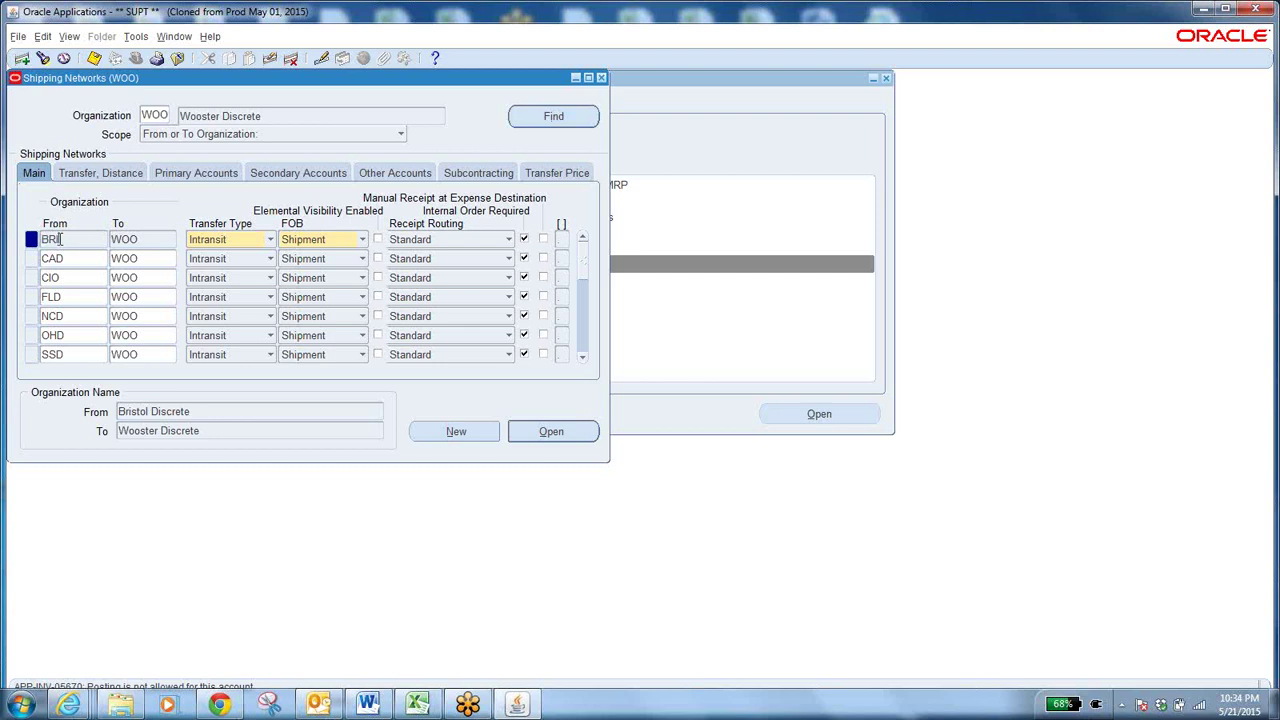
{"action": "left_click", "coordinate": [138, 239]}
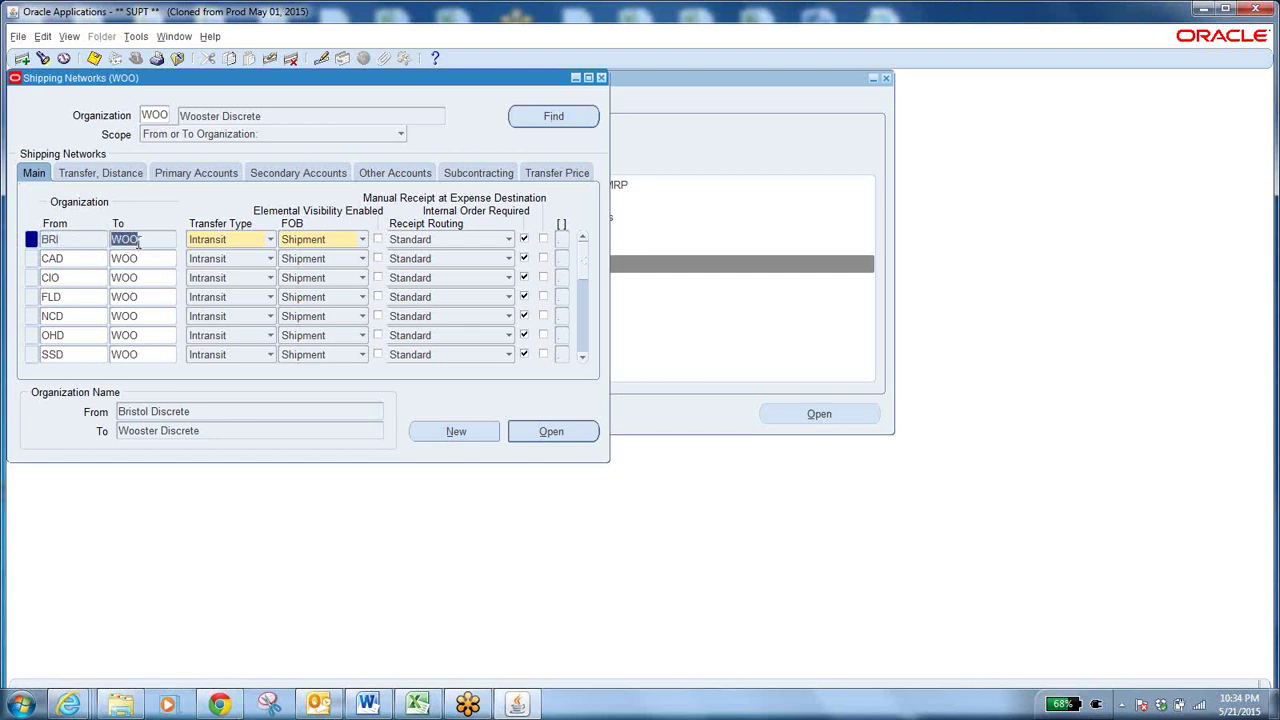
Step: Examine the outgoing shipping networks from WOO to NCD, OHD and SSD, checking both organizations of the SSD network
{"action": "left_click", "coordinate": [585, 340]}
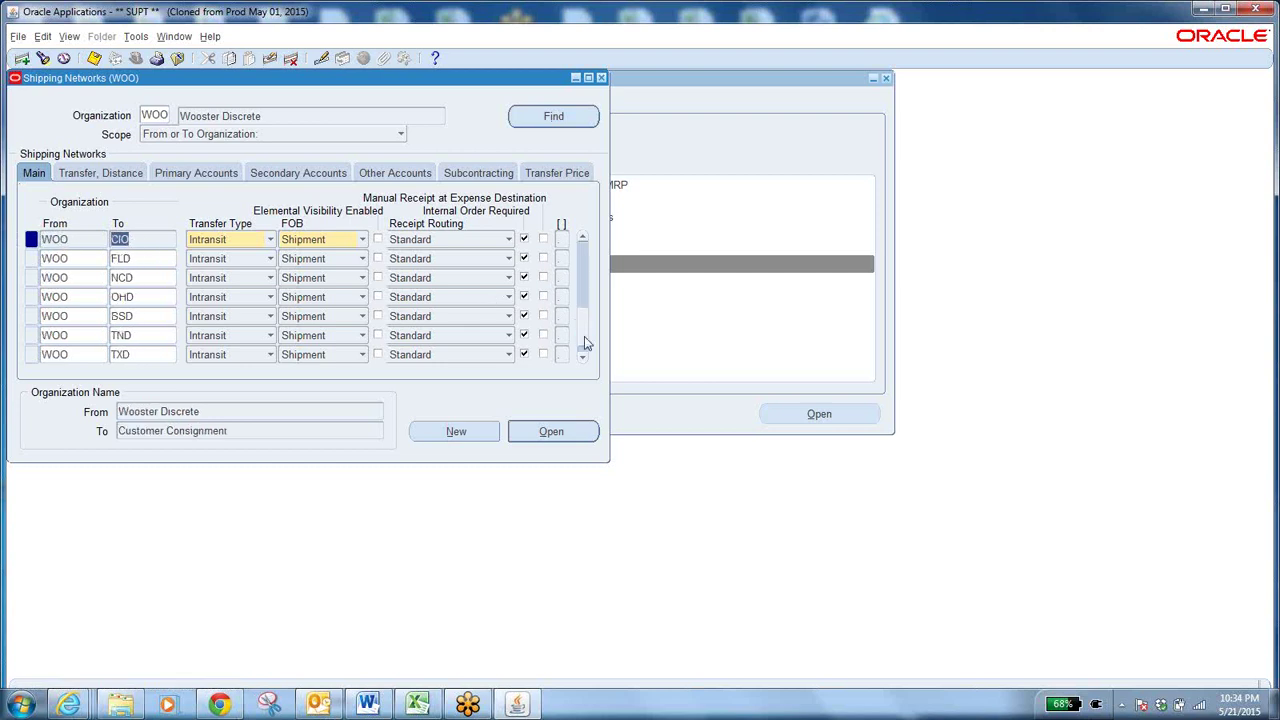
{"action": "left_click", "coordinate": [137, 279]}
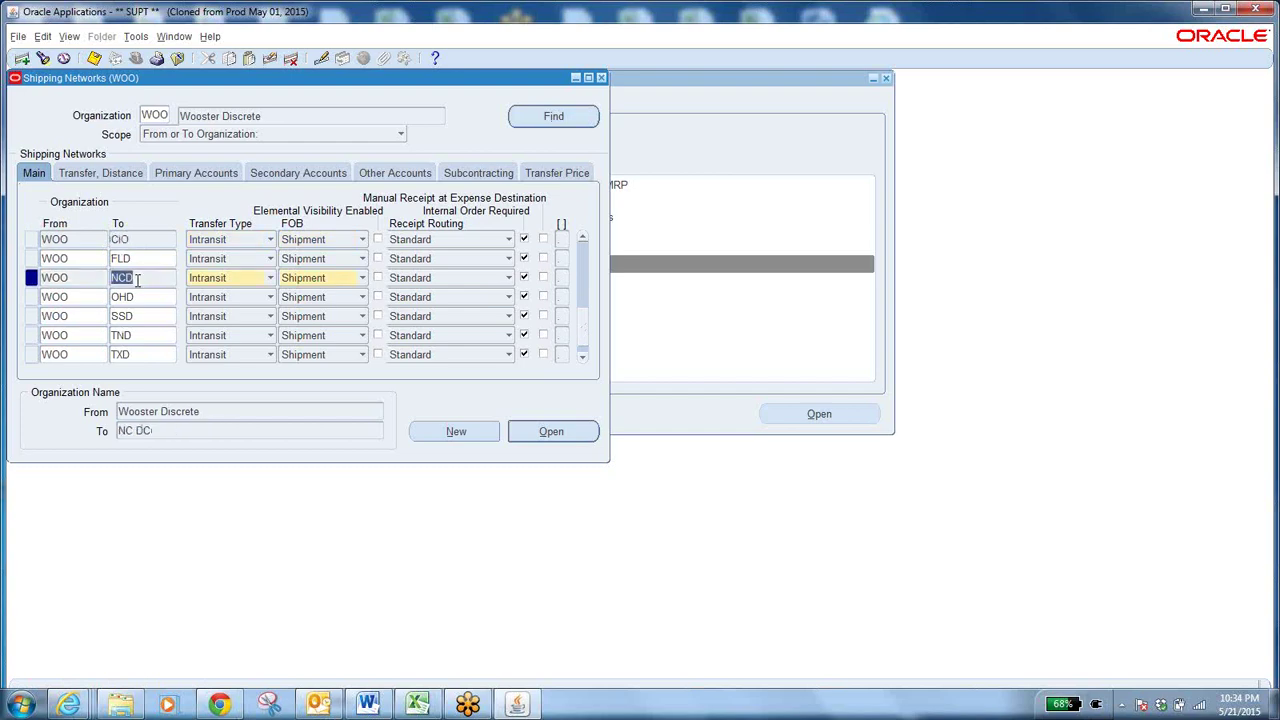
{"action": "left_click", "coordinate": [141, 292]}
{"action": "left_click", "coordinate": [141, 315]}
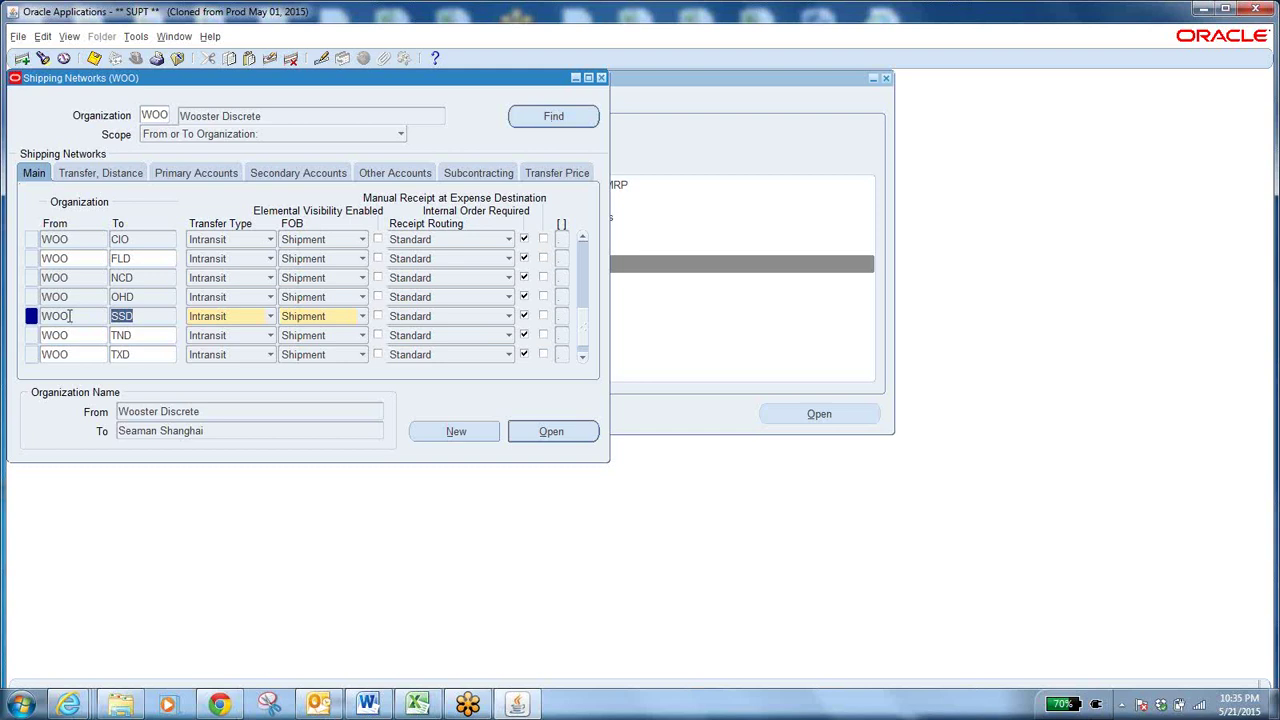
{"action": "left_click", "coordinate": [70, 315]}
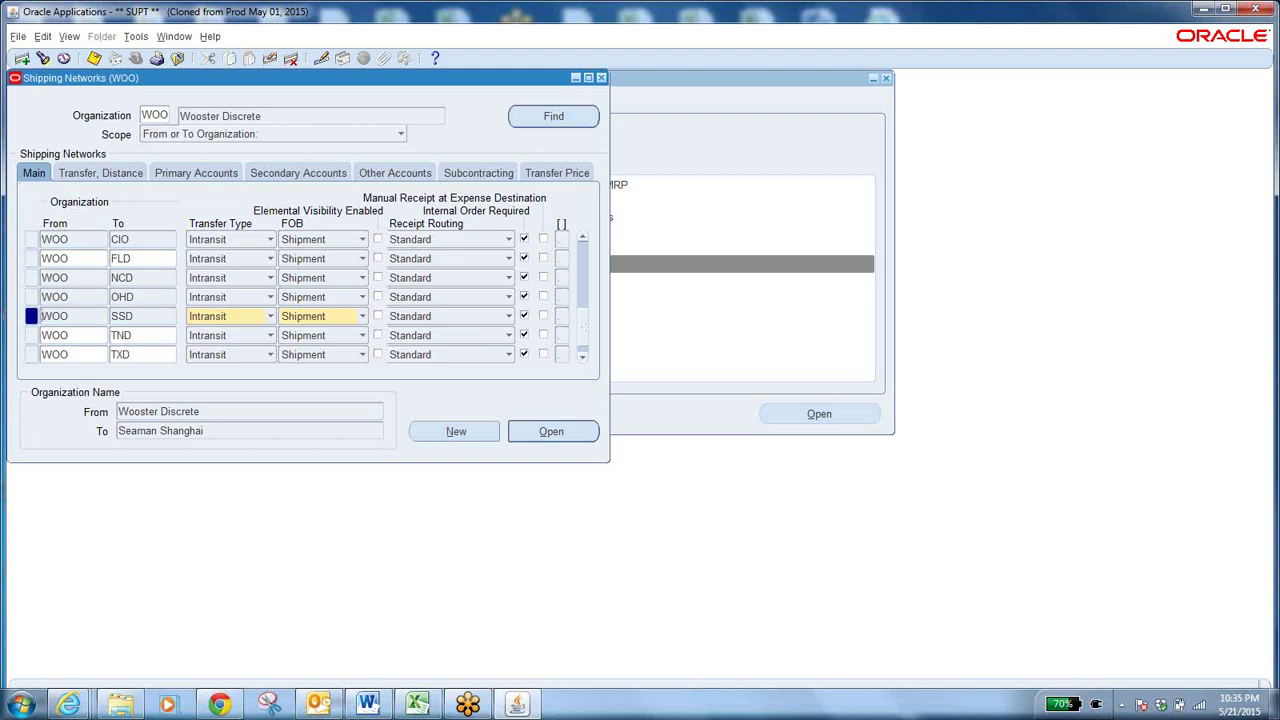
{"action": "left_click", "coordinate": [148, 316]}
{"action": "left_click", "coordinate": [75, 316]}
{"action": "left_click", "coordinate": [140, 320]}
{"action": "left_click", "coordinate": [76, 314]}
{"action": "left_click", "coordinate": [133, 316]}
{"action": "left_click", "coordinate": [78, 315]}
Step: Examine the incoming shipping networks to WOO, checking the from and to organizations of the CAD network
{"action": "left_click", "coordinate": [587, 256]}
{"action": "left_click", "coordinate": [587, 256]}
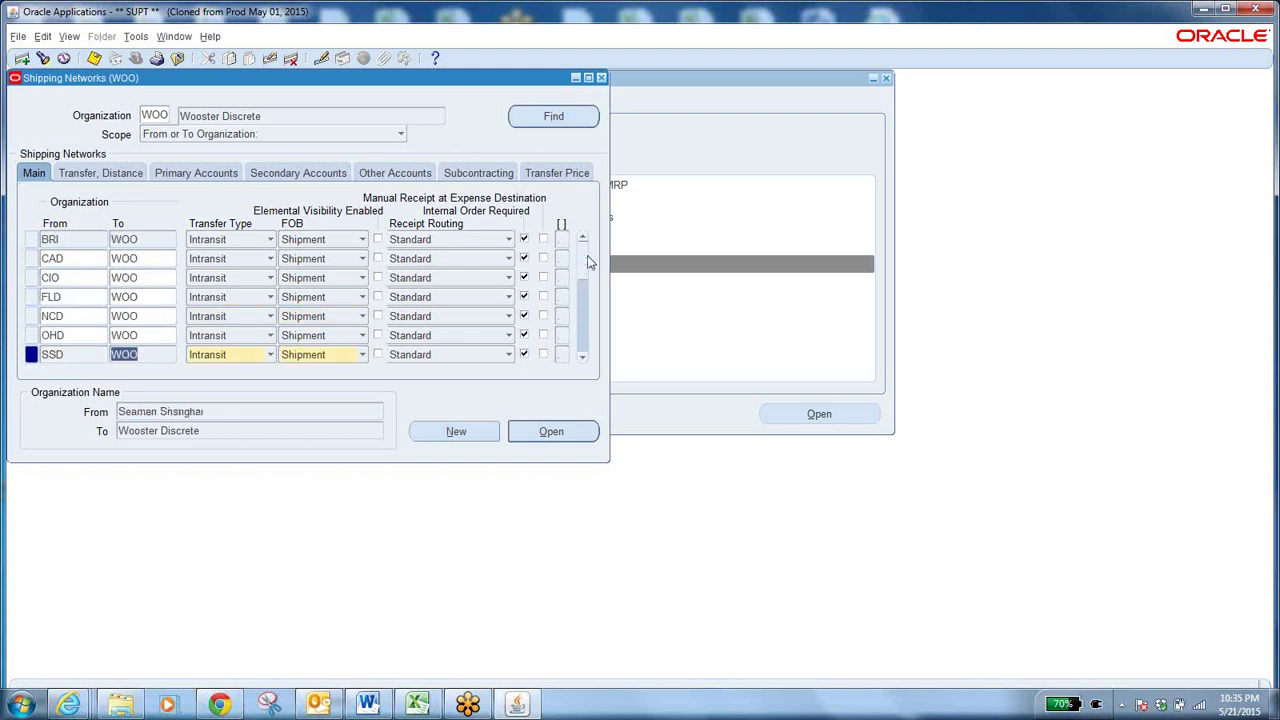
{"action": "left_click", "coordinate": [91, 259]}
{"action": "left_click", "coordinate": [155, 256]}
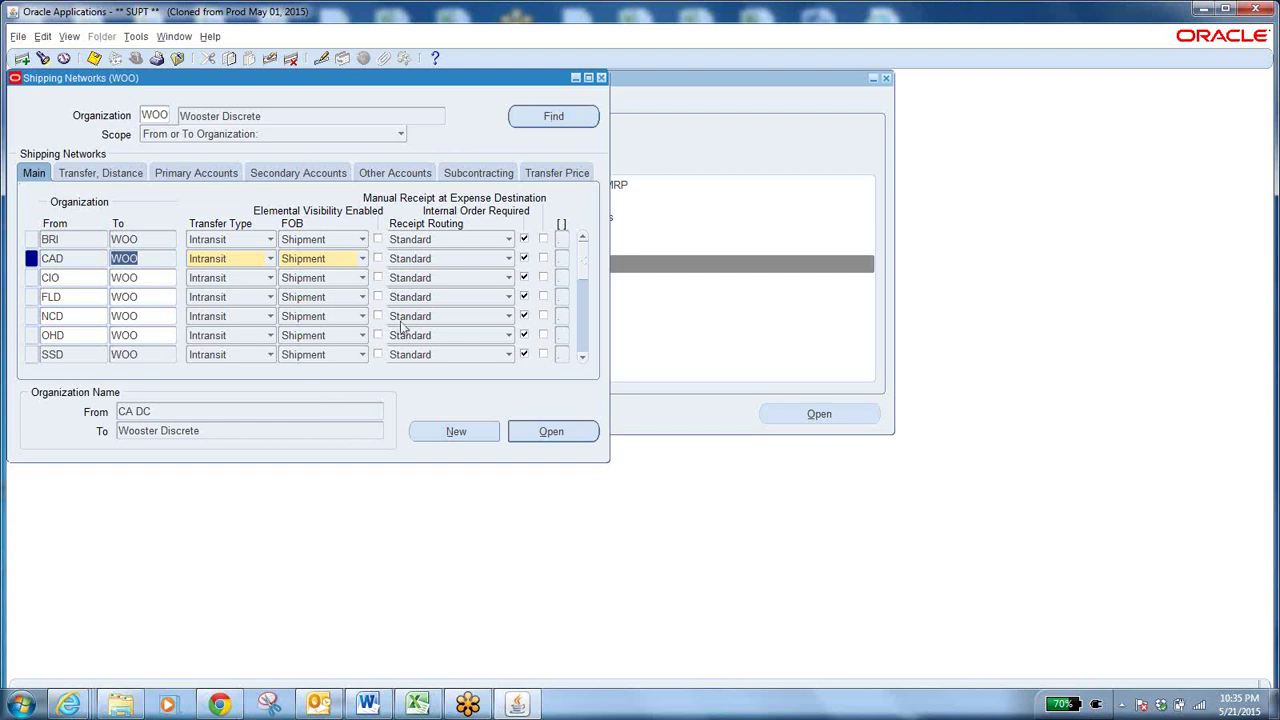
Step: Leave the Shipping Networks form, collapse the function list and open the Master Items form from the Items functions
{"action": "left_click", "coordinate": [178, 58]}
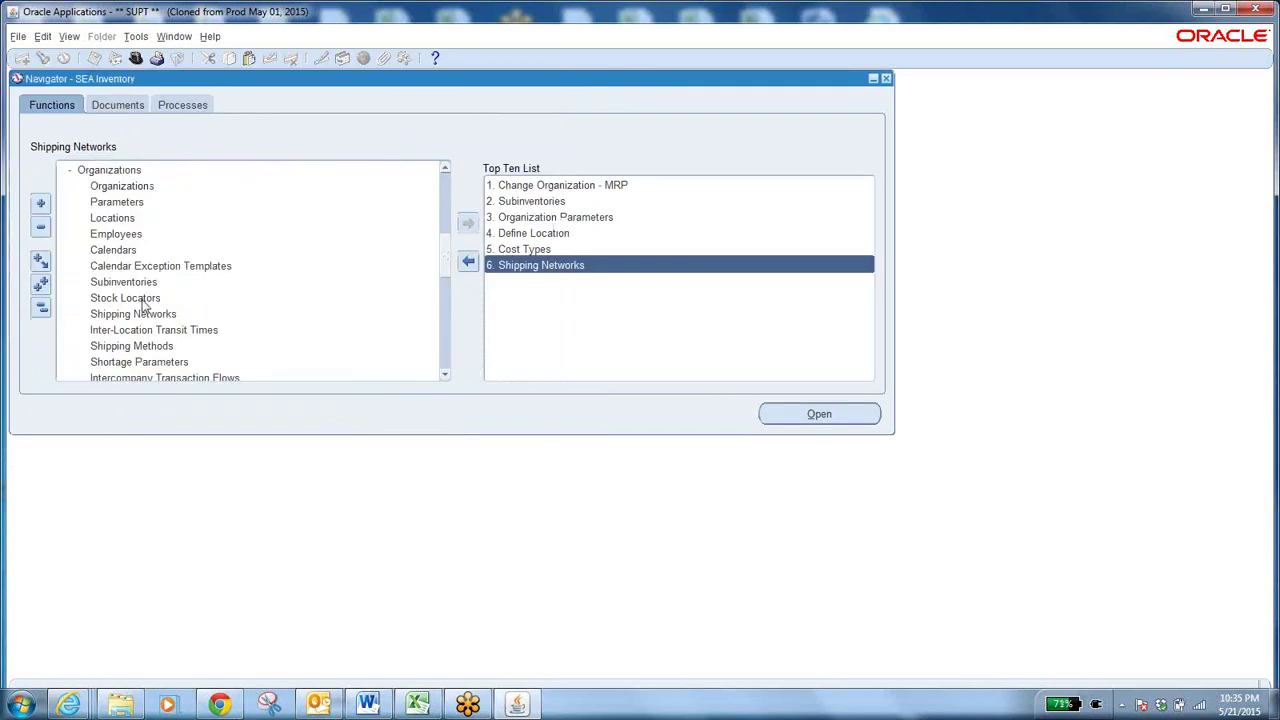
{"action": "left_click", "coordinate": [41, 309]}
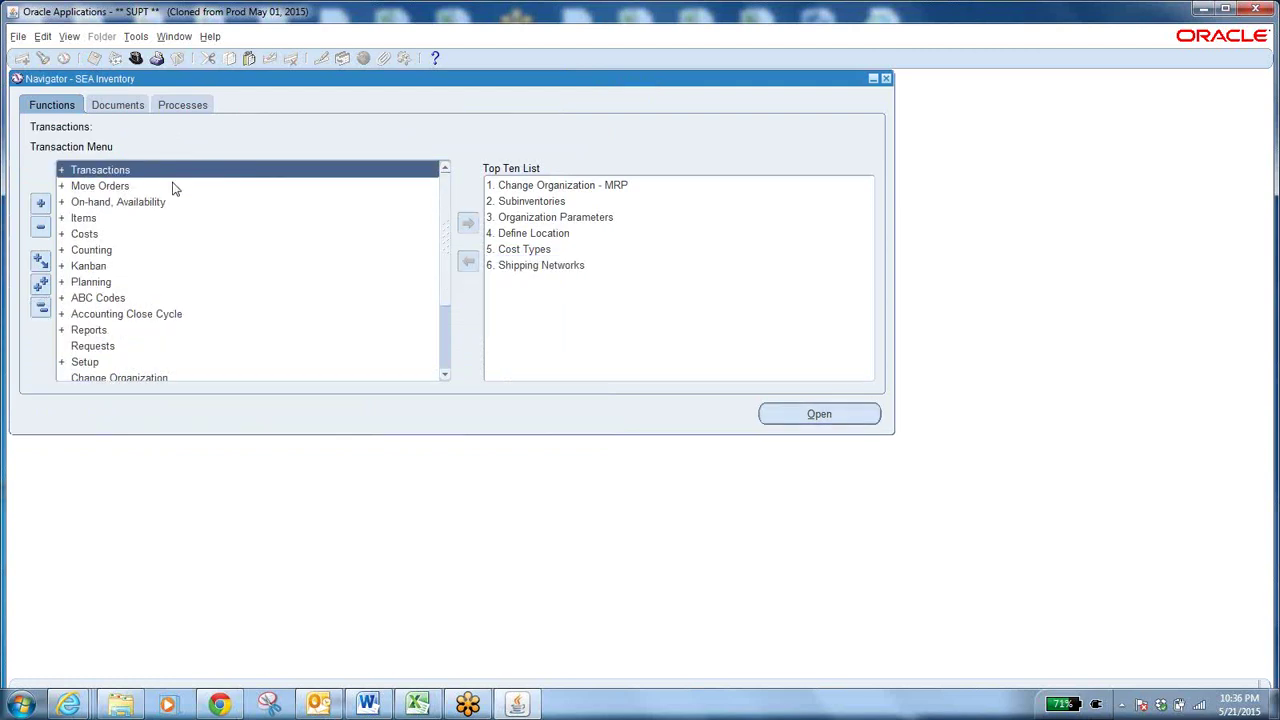
{"action": "left_click", "coordinate": [84, 221]}
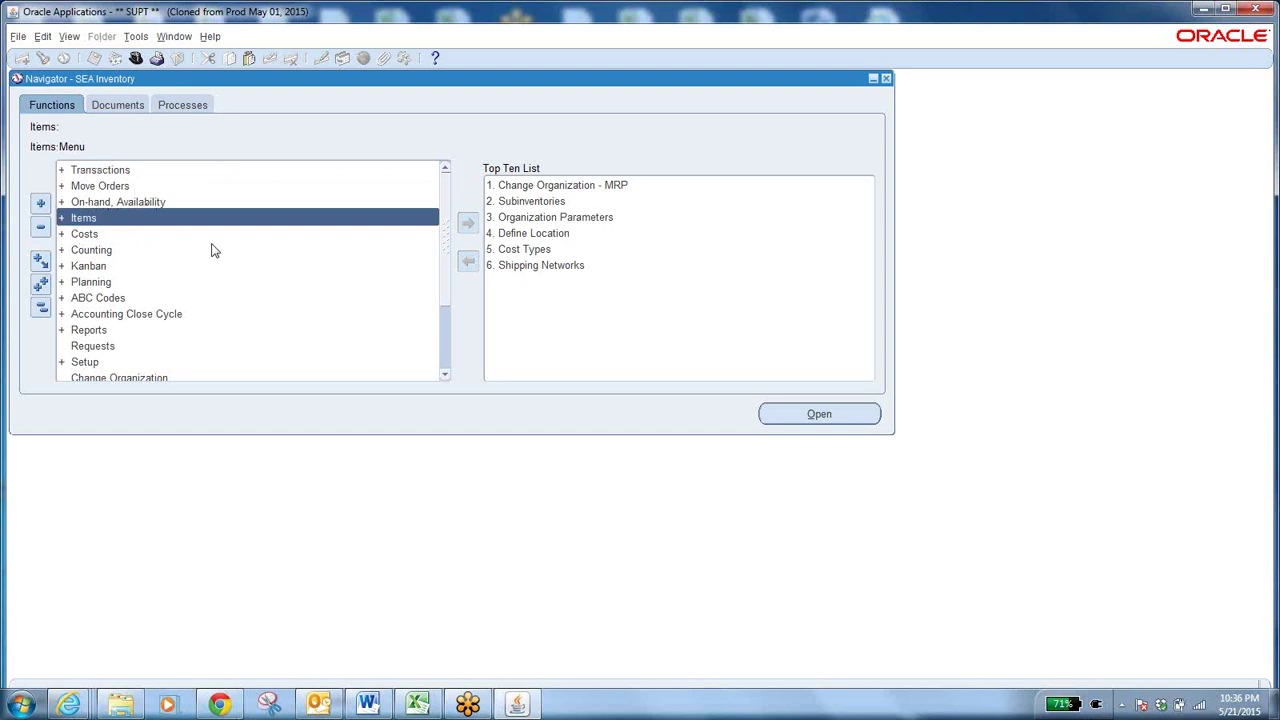
{"action": "double_click", "coordinate": [166, 219]}
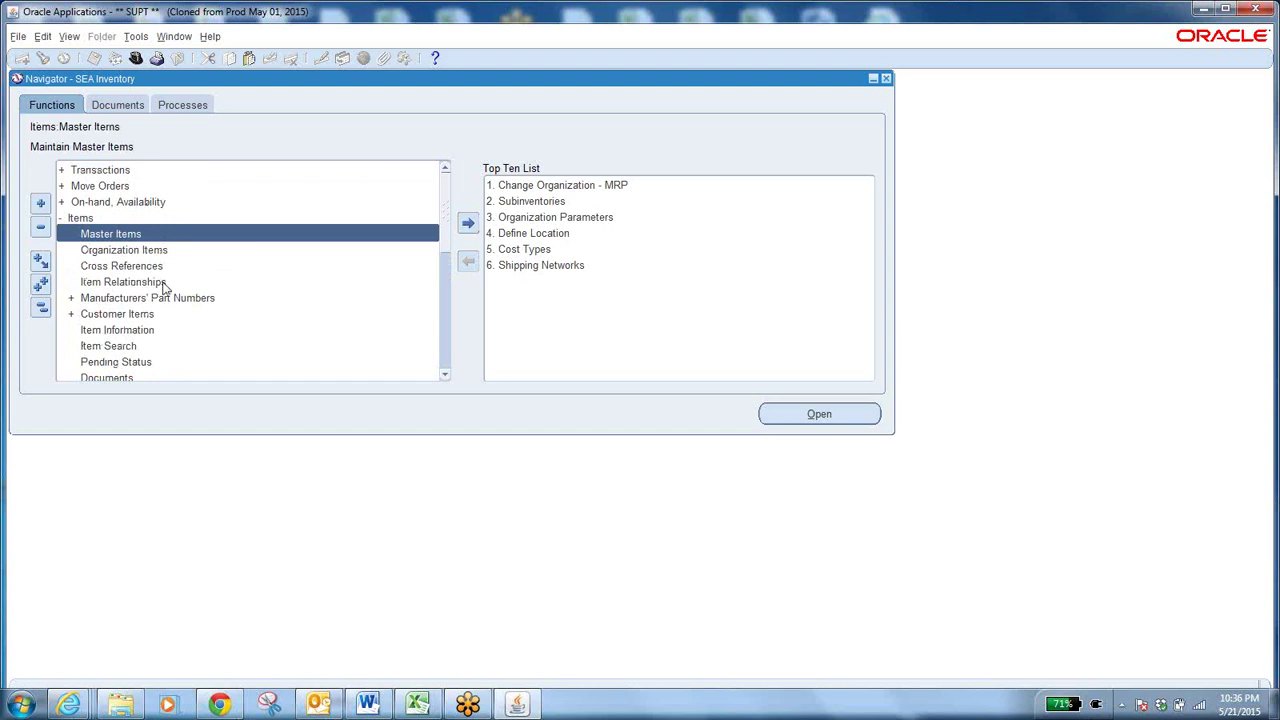
{"action": "double_click", "coordinate": [146, 234]}
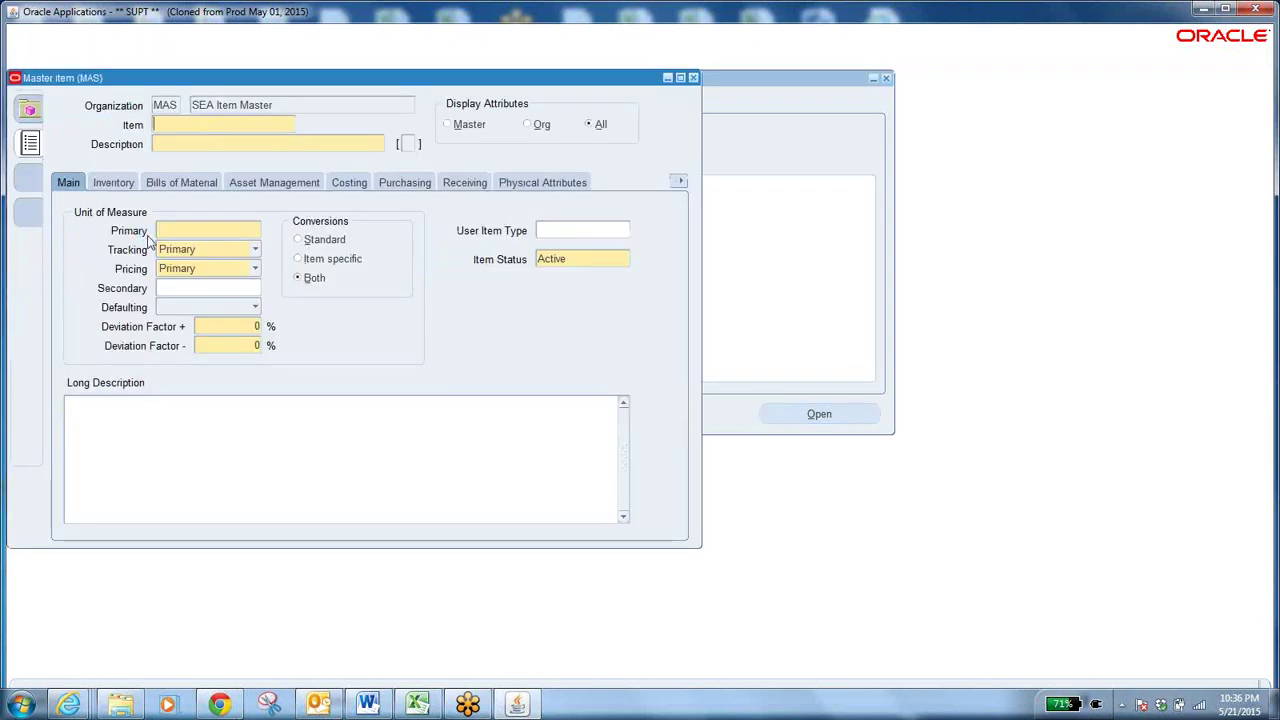
Step: Query the item master for item 000601732A18F
{"action": "key", "text": "F11"}
{"action": "type", "text": "000601732A18F"}
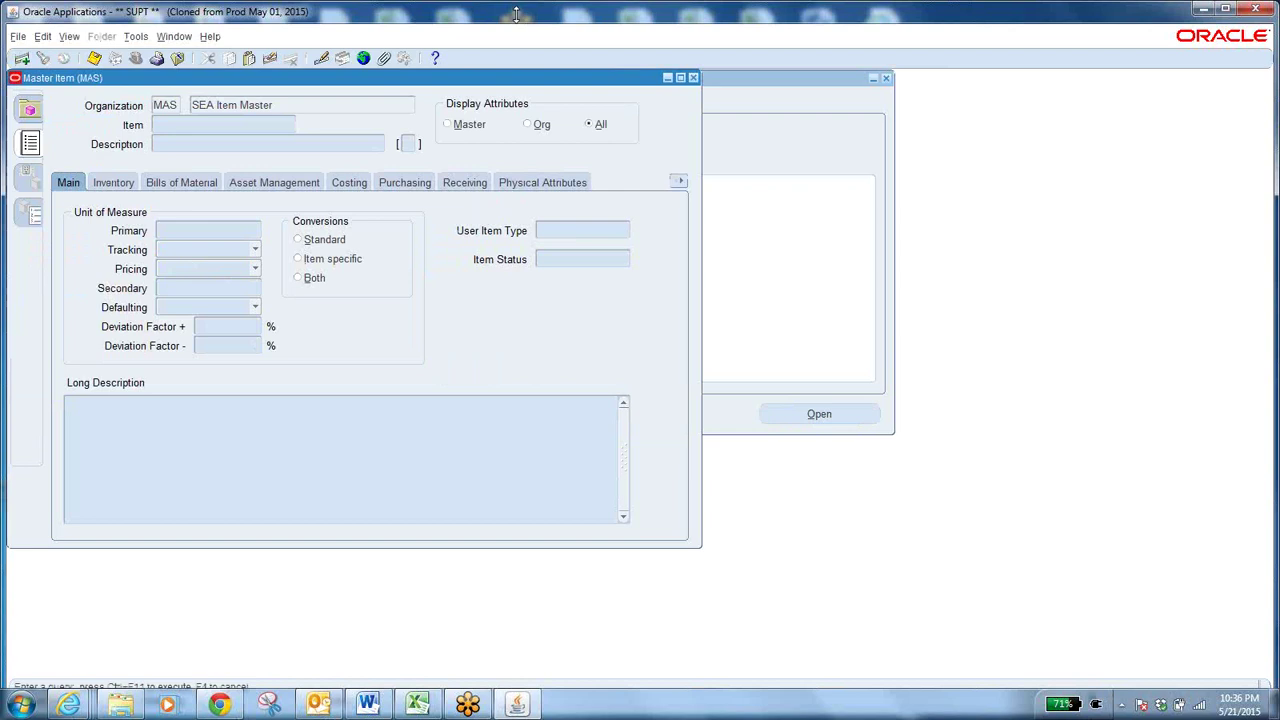
{"action": "key", "text": "ctrl+F11"}
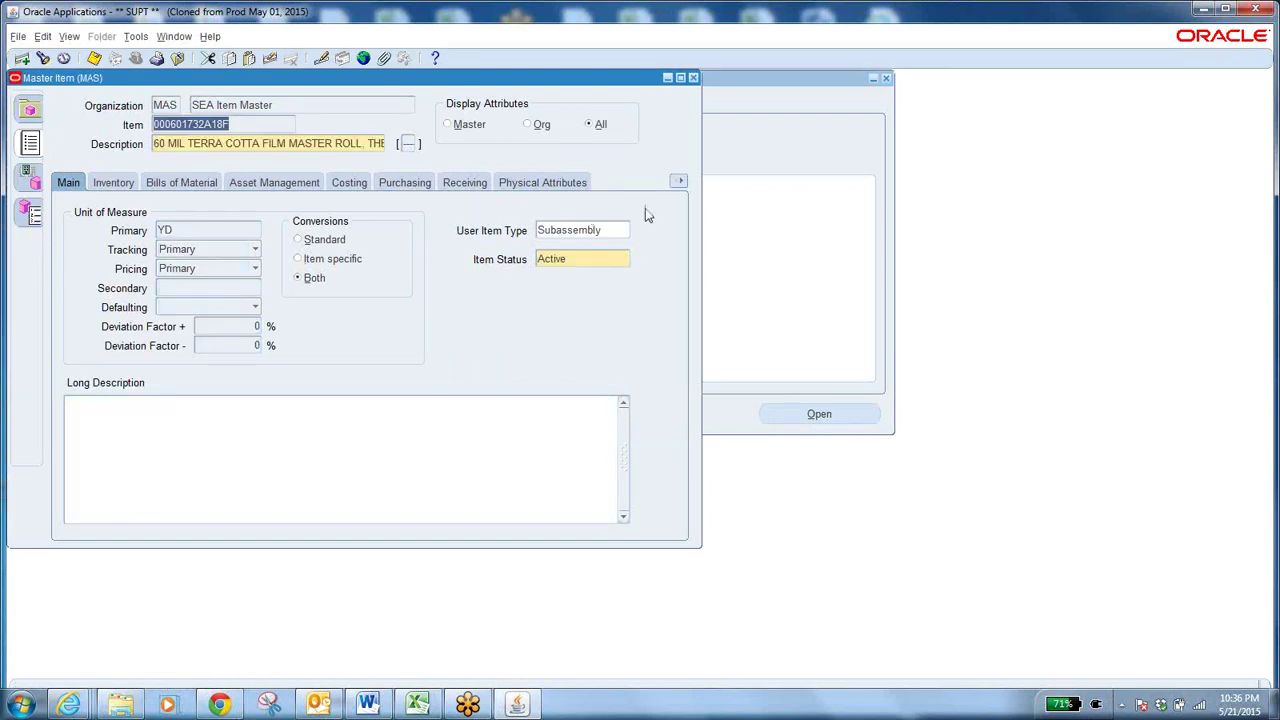
Step: Look through the item's inventory, bills of material and asset management attributes, and compare its general planning and MPS/MRP planning settings
{"action": "left_click", "coordinate": [679, 182]}
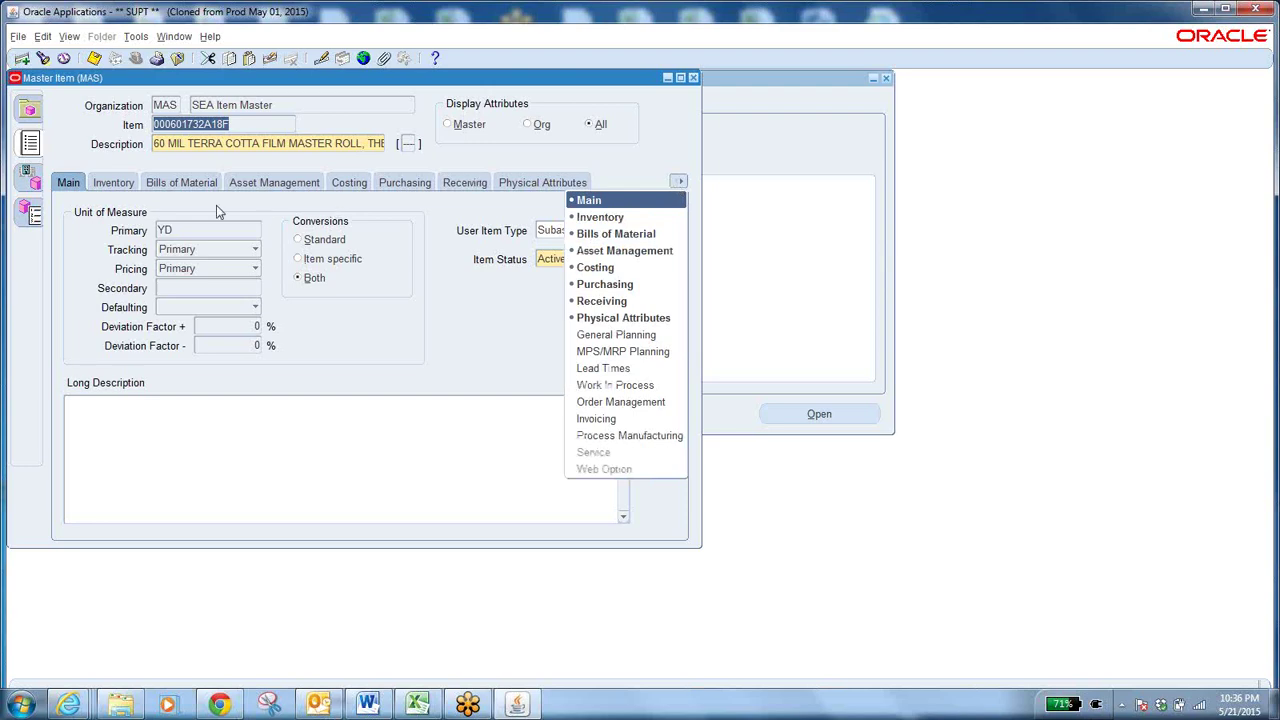
{"action": "left_click", "coordinate": [120, 184]}
{"action": "left_click", "coordinate": [201, 183]}
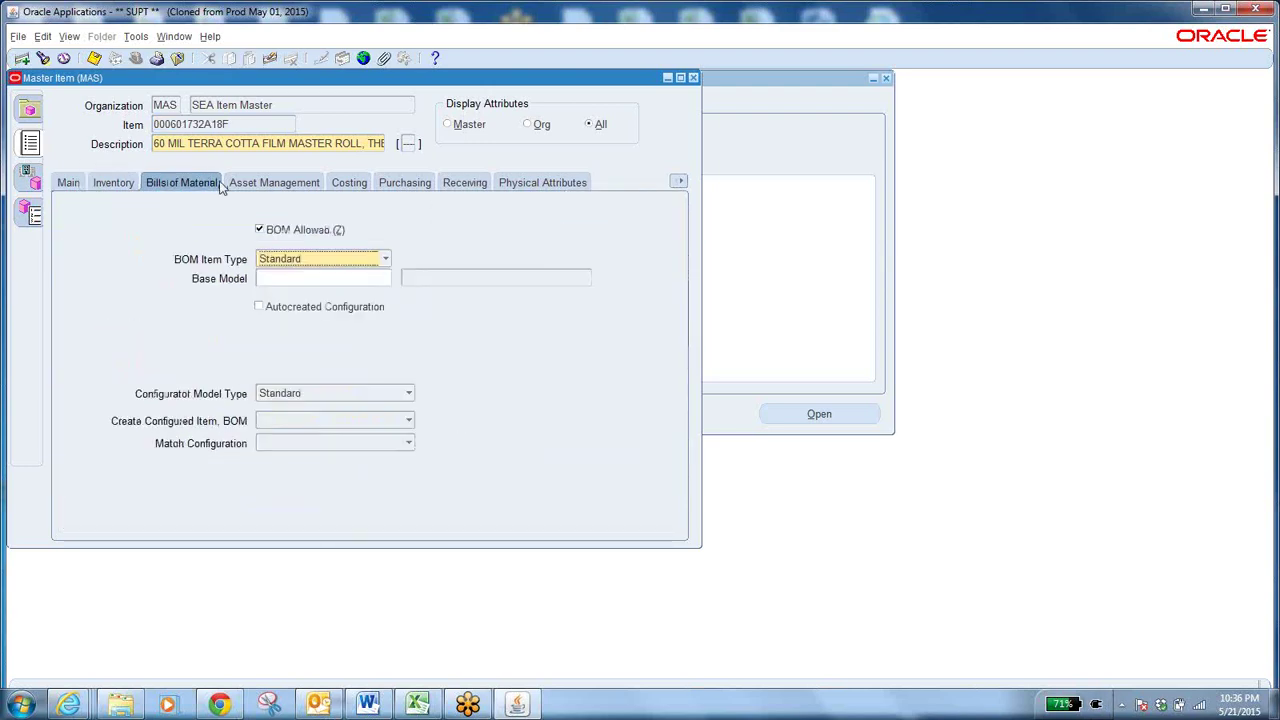
{"action": "left_click", "coordinate": [274, 186]}
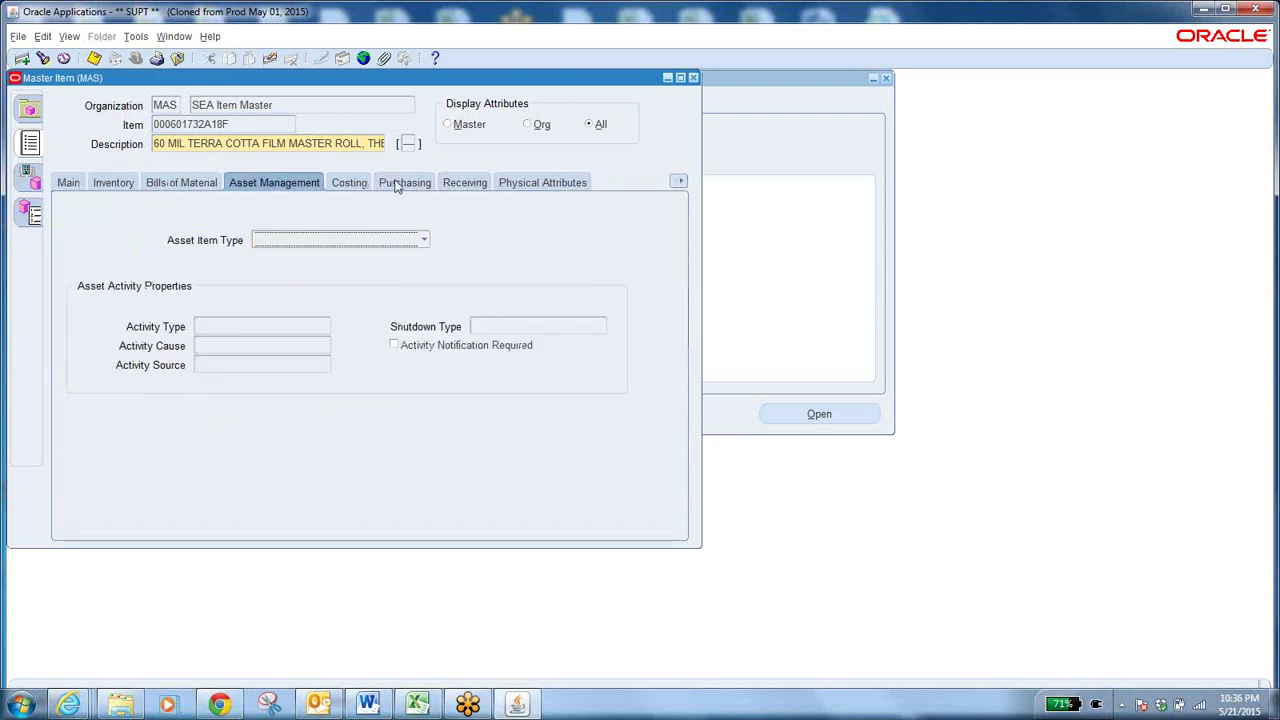
{"action": "left_click", "coordinate": [680, 182]}
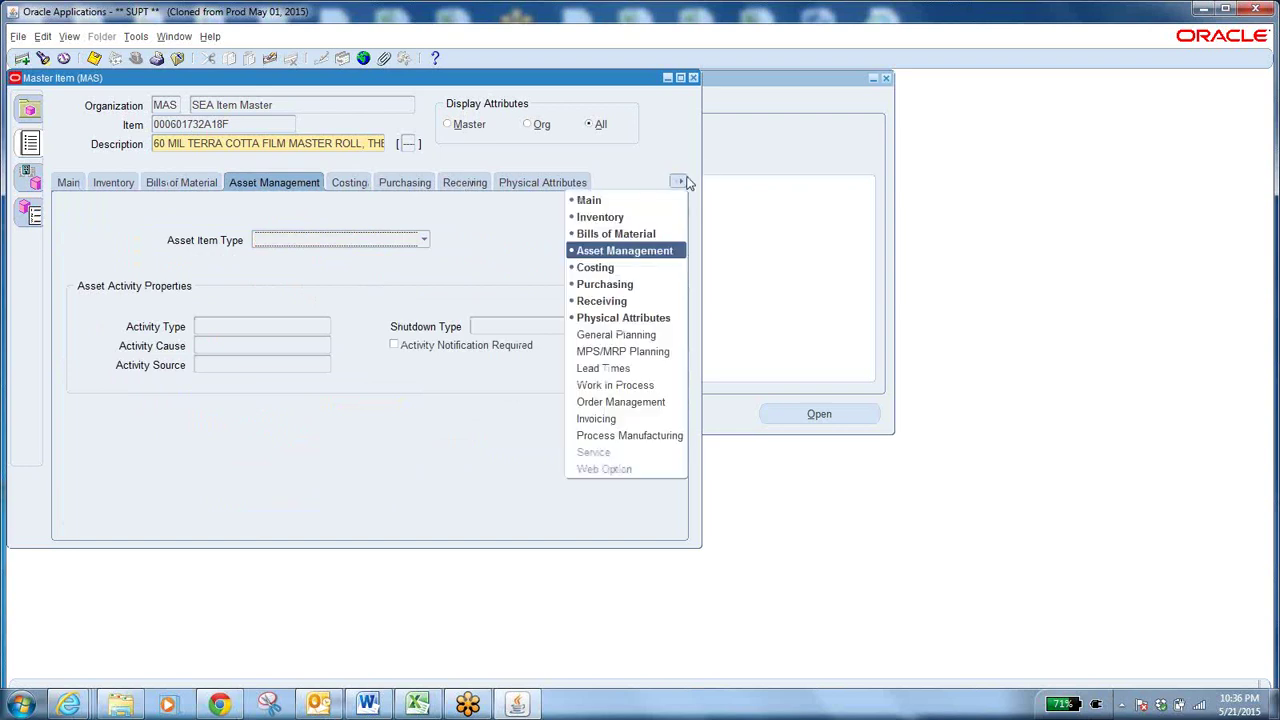
{"action": "left_click", "coordinate": [628, 335]}
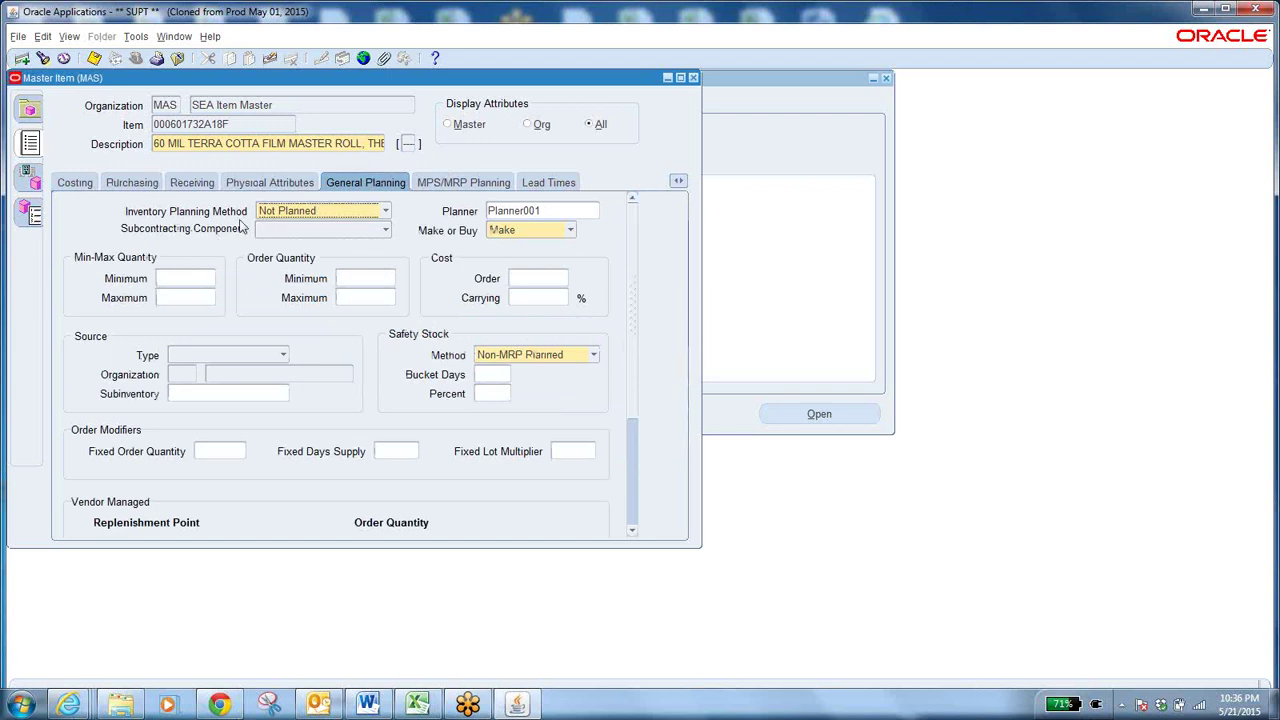
{"action": "left_click", "coordinate": [474, 185]}
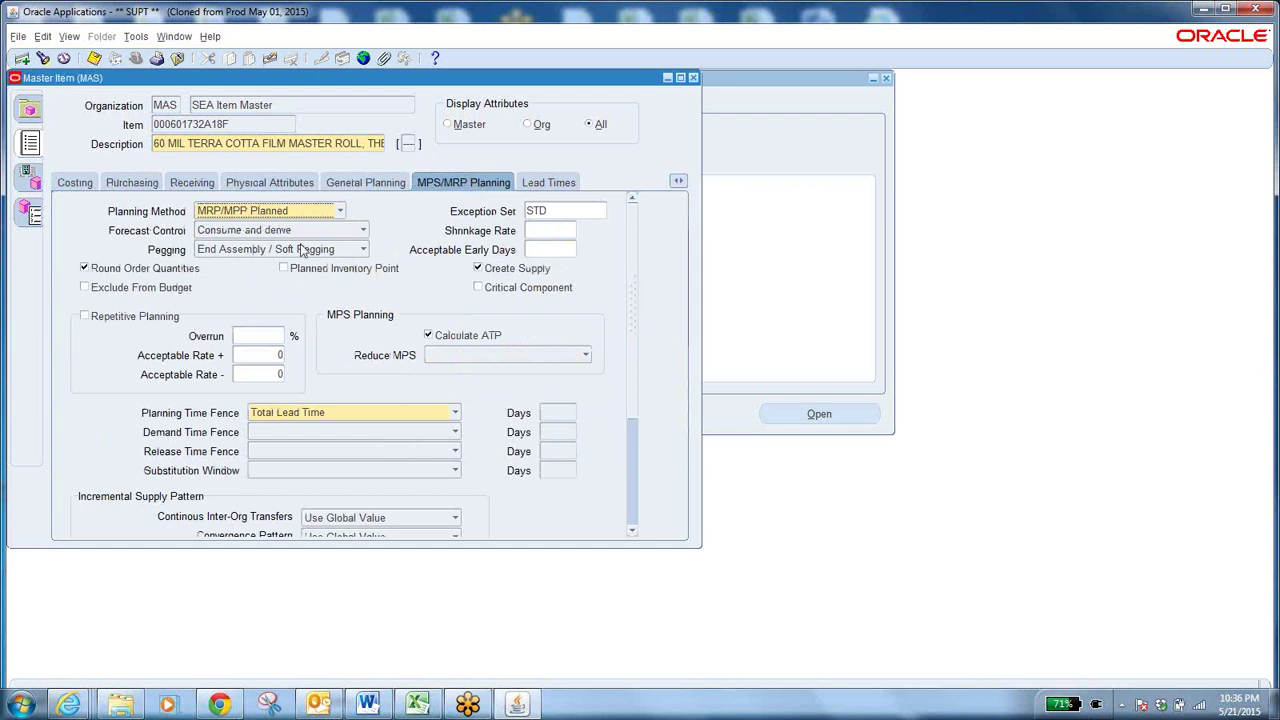
{"action": "left_click", "coordinate": [387, 188]}
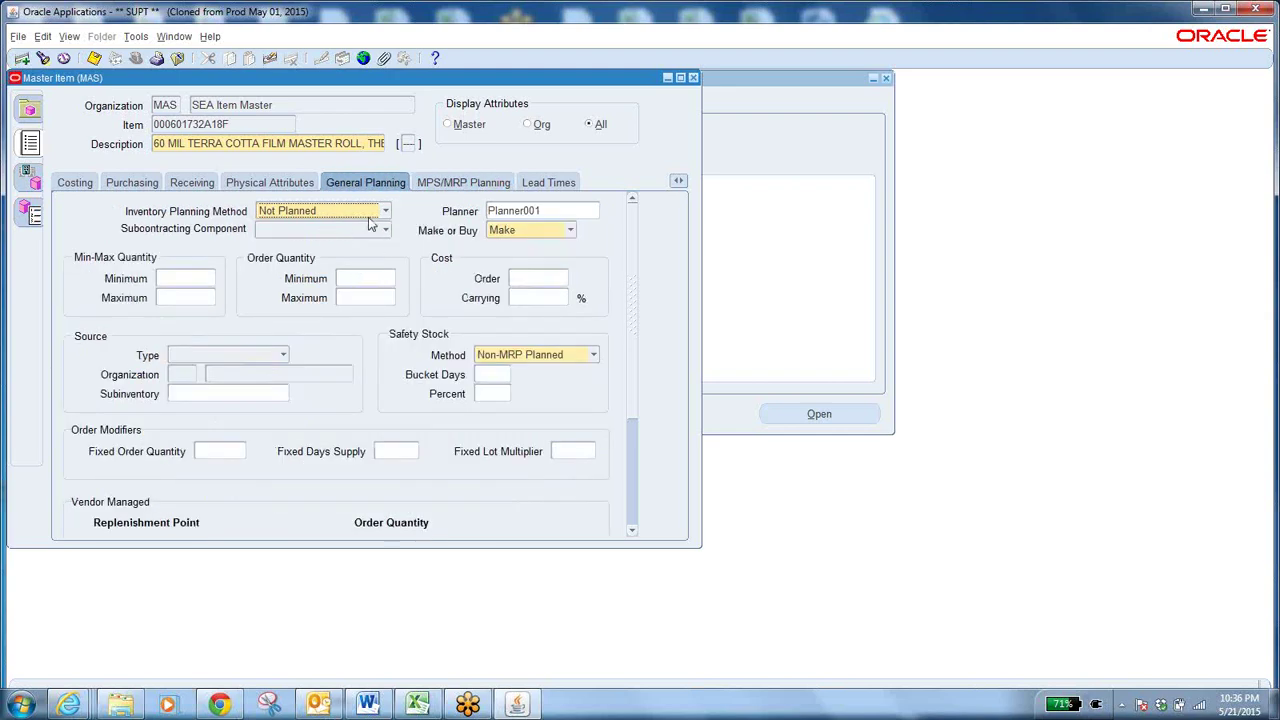
Step: Set the item's inventory planning method to Min-Max and examine its min-max and order quantity minimums
{"action": "left_click", "coordinate": [385, 213]}
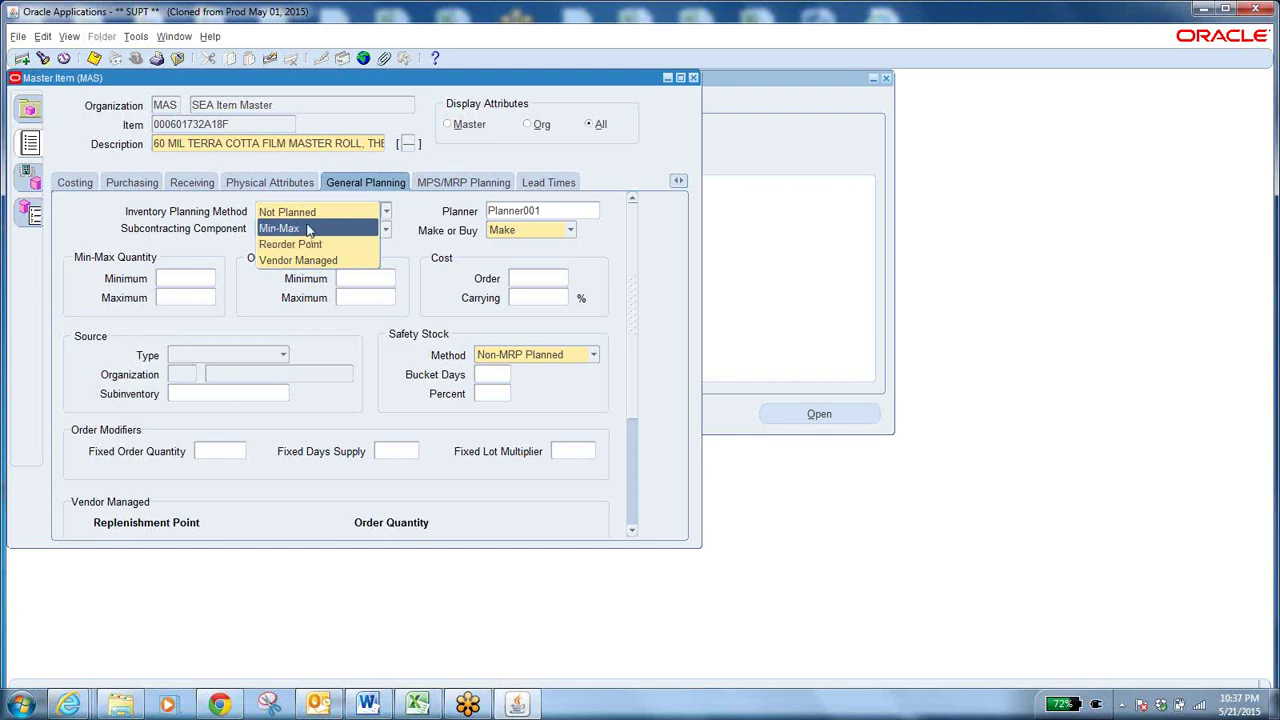
{"action": "left_click", "coordinate": [305, 228]}
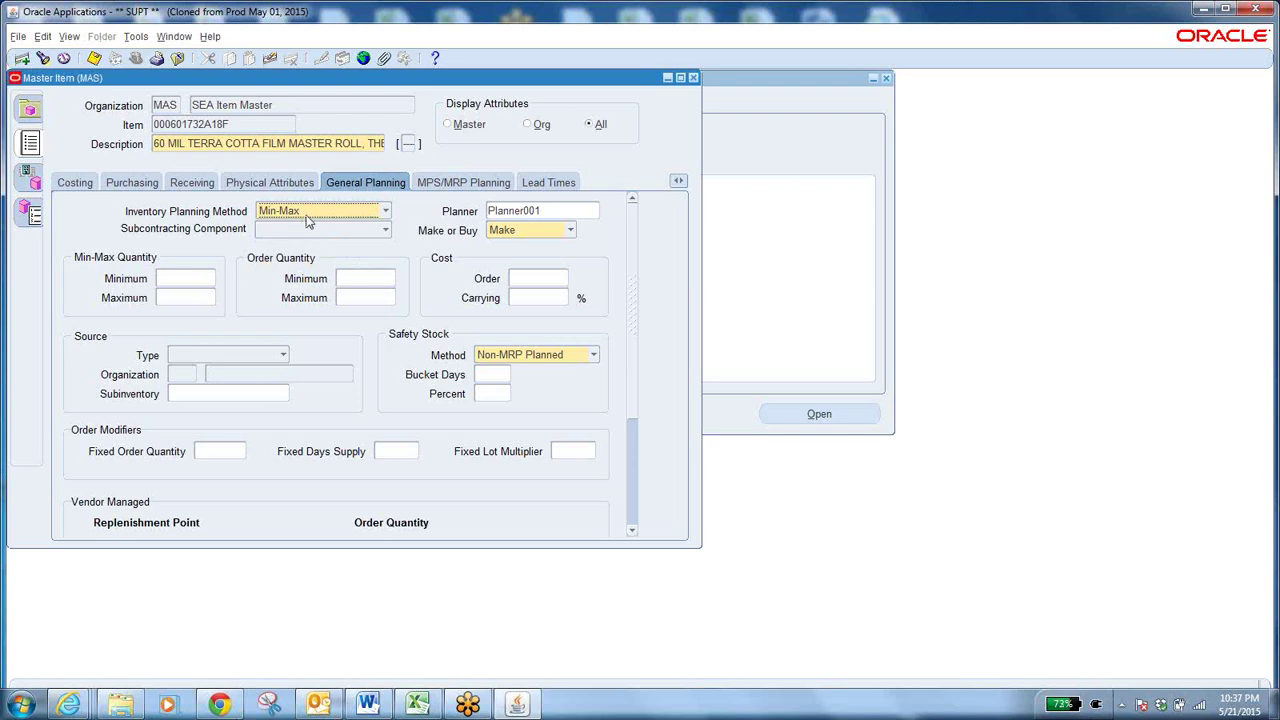
{"action": "left_click", "coordinate": [176, 277]}
{"action": "left_click", "coordinate": [368, 278]}
Step: Examine the item's purchasing attributes, in particular its list price
{"action": "double_click", "coordinate": [238, 123]}
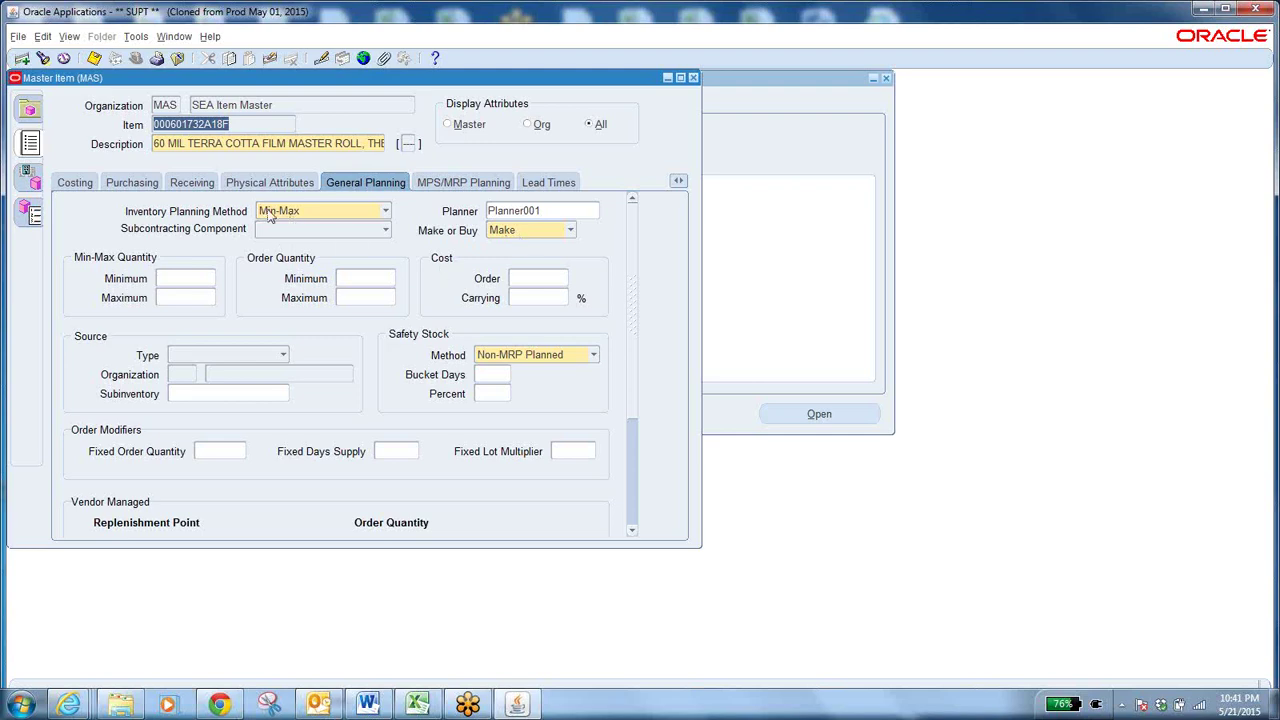
{"action": "left_click", "coordinate": [121, 184]}
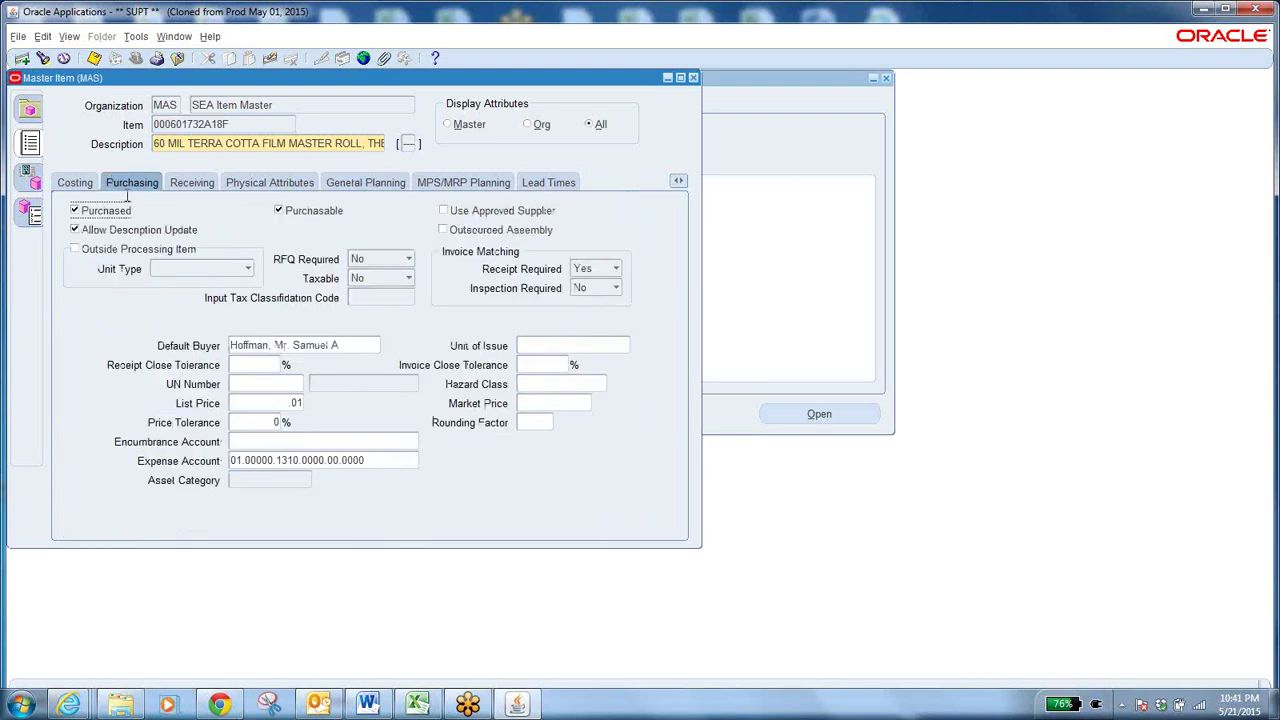
{"action": "left_click", "coordinate": [272, 404]}
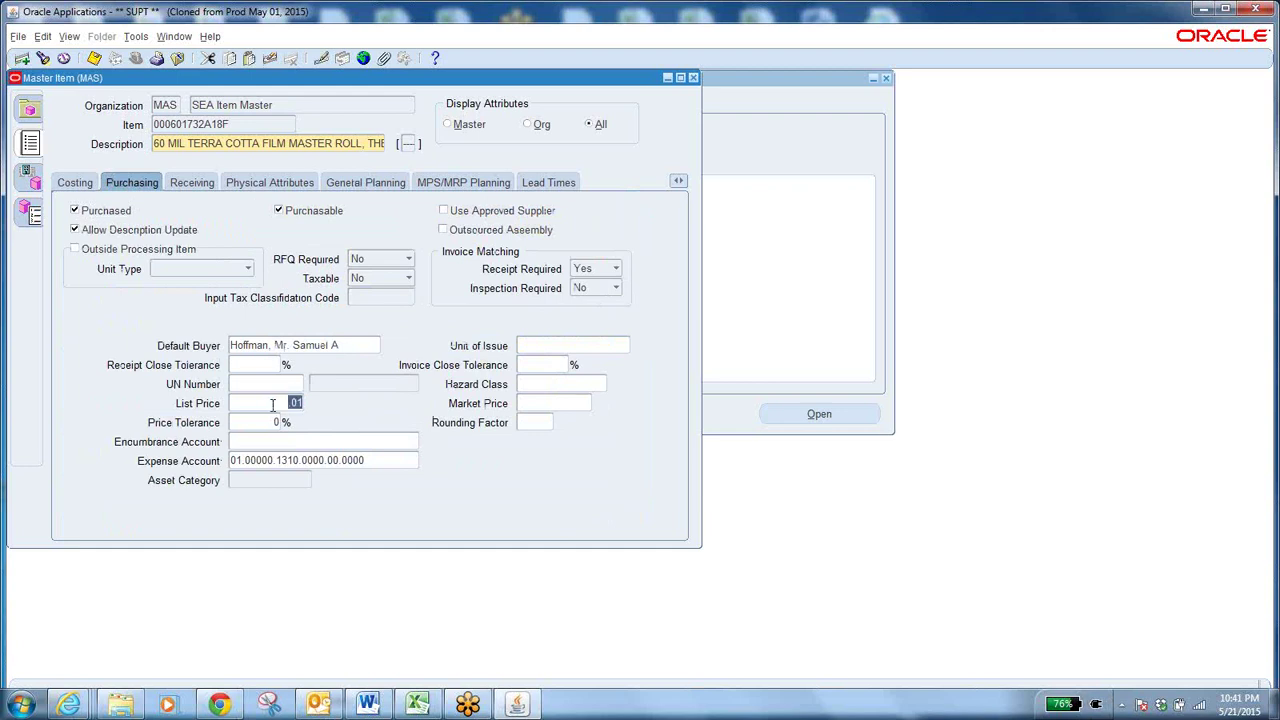